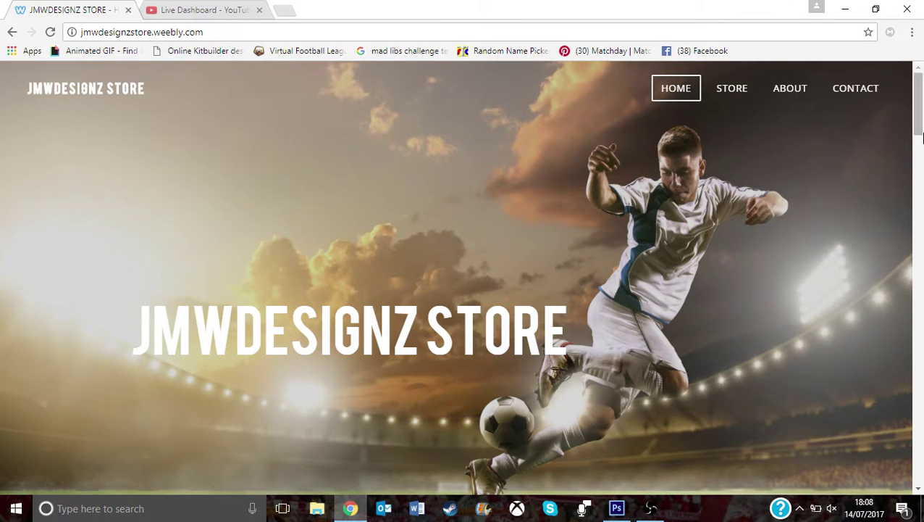
# - Read the About Me section on the JMWDESIGNZ STORE home page
pyautogui.click(922, 190)
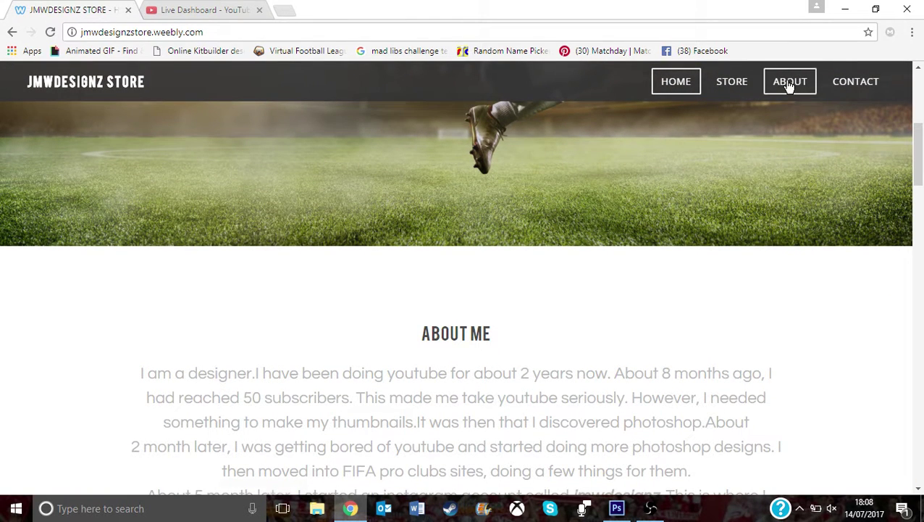
pyautogui.moveTo(921, 164); pyautogui.dragTo(913, 197)
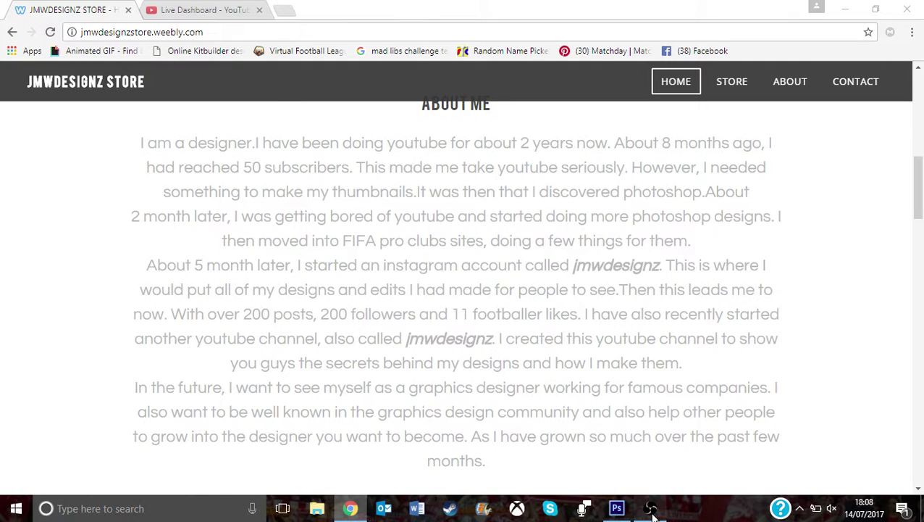
pyautogui.click(650, 508)
pyautogui.click(651, 508)
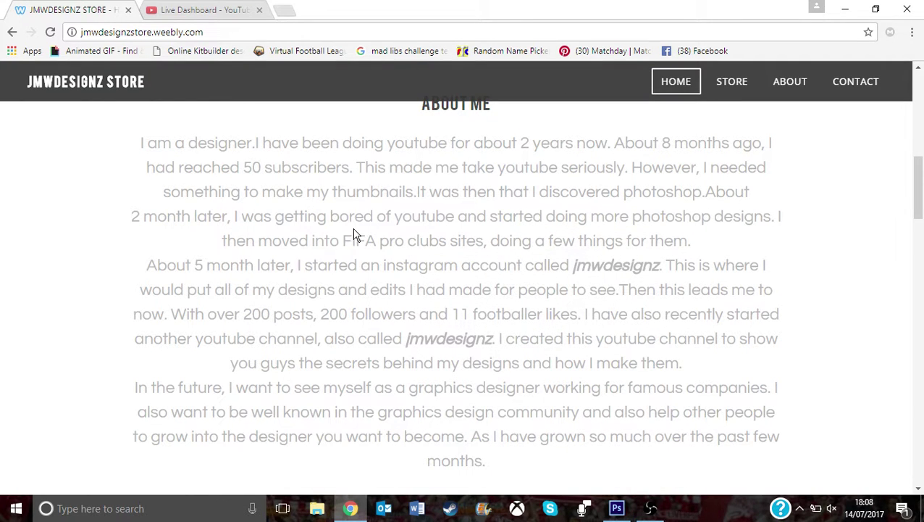
pyautogui.moveTo(917, 186); pyautogui.dragTo(898, 239)
# - View the T-shirts category from the store page, and return to the site's home page
pyautogui.click(320, 279)
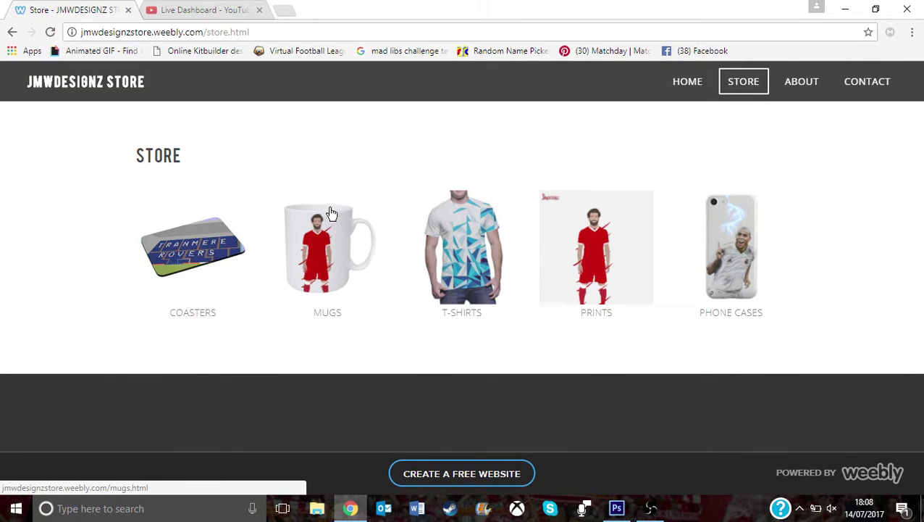
pyautogui.click(505, 287)
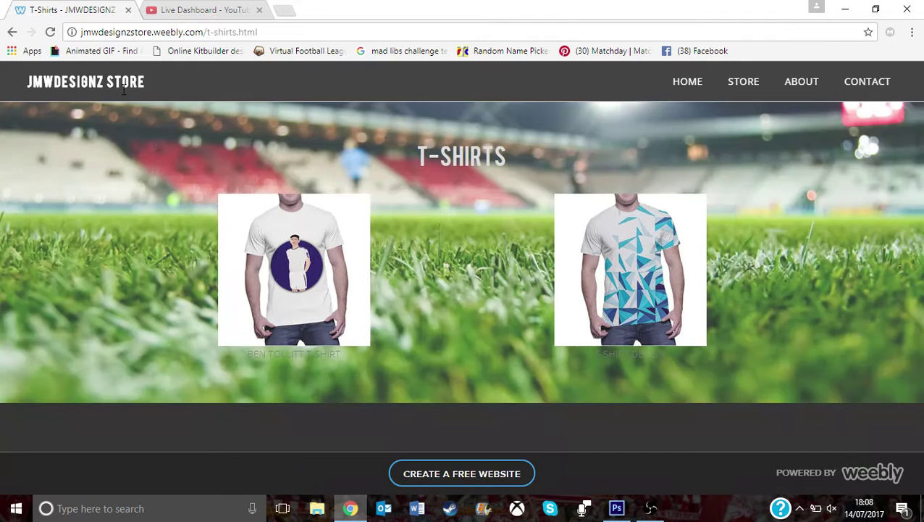
pyautogui.click(124, 90)
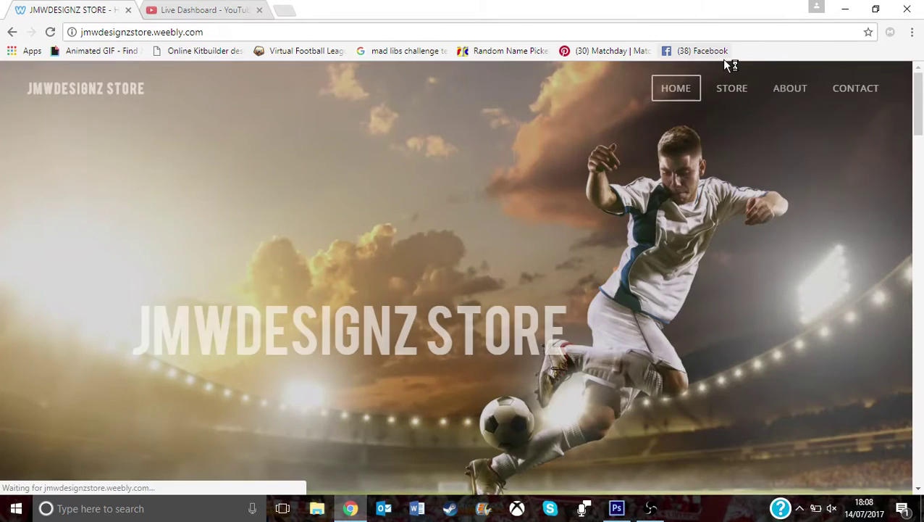
# - Fill the home page's contact form with a placeholder name, e-mail and the comment "irnbdcoerinc", and try to submit it
pyautogui.moveTo(919, 123); pyautogui.dragTo(919, 374)
pyautogui.write('irnbdcoerinc')
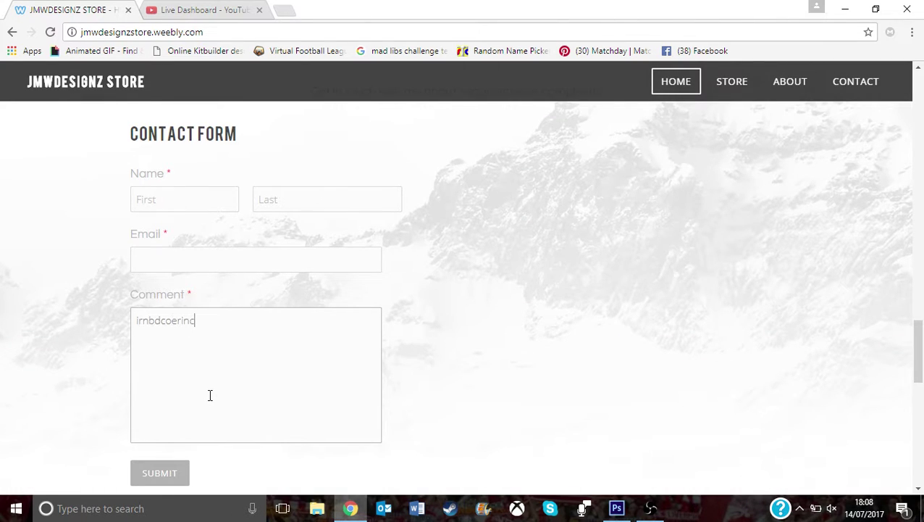
pyautogui.click(174, 257)
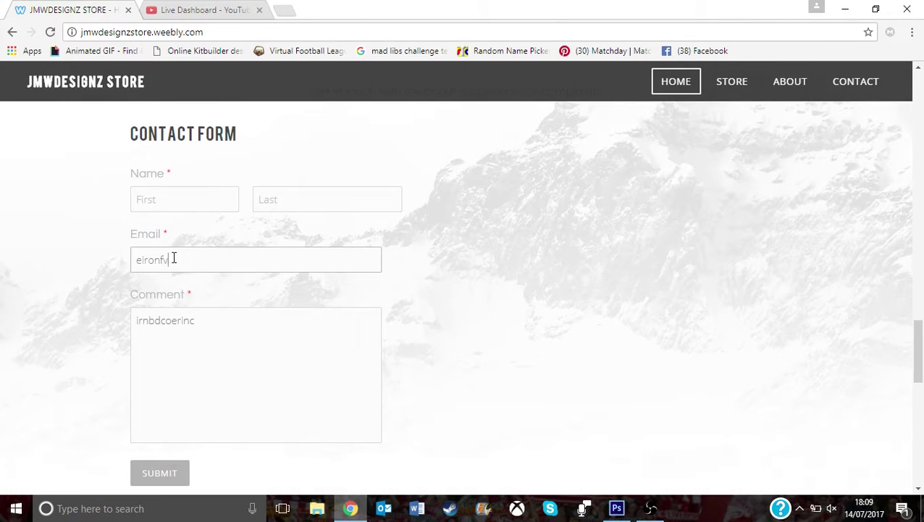
pyautogui.click(173, 204)
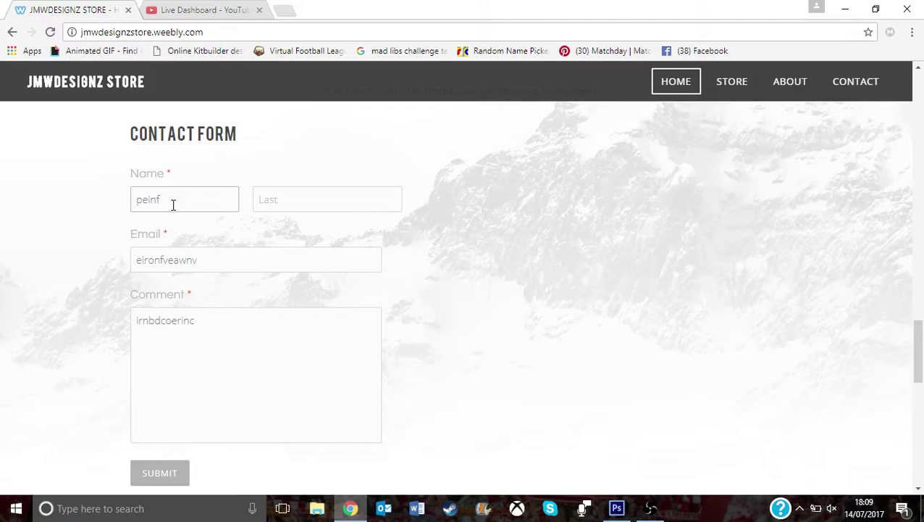
pyautogui.write('vonfsrn')
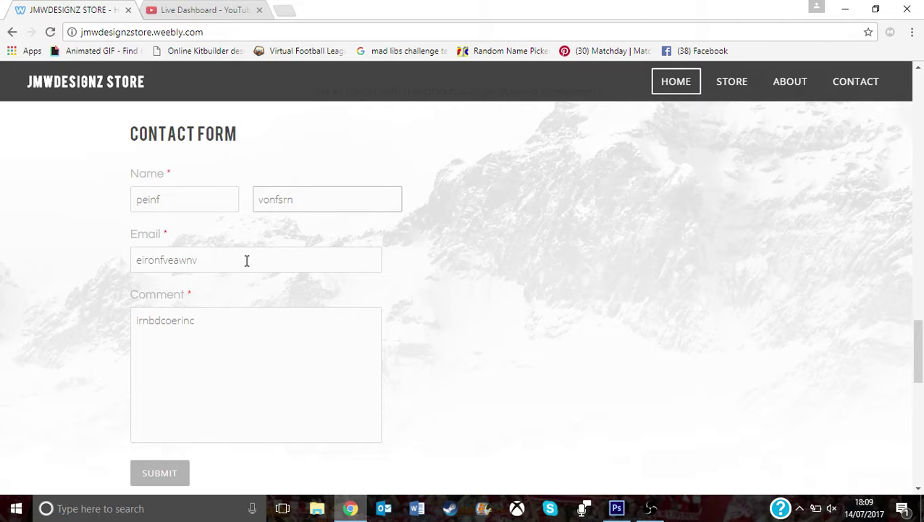
pyautogui.click(168, 472)
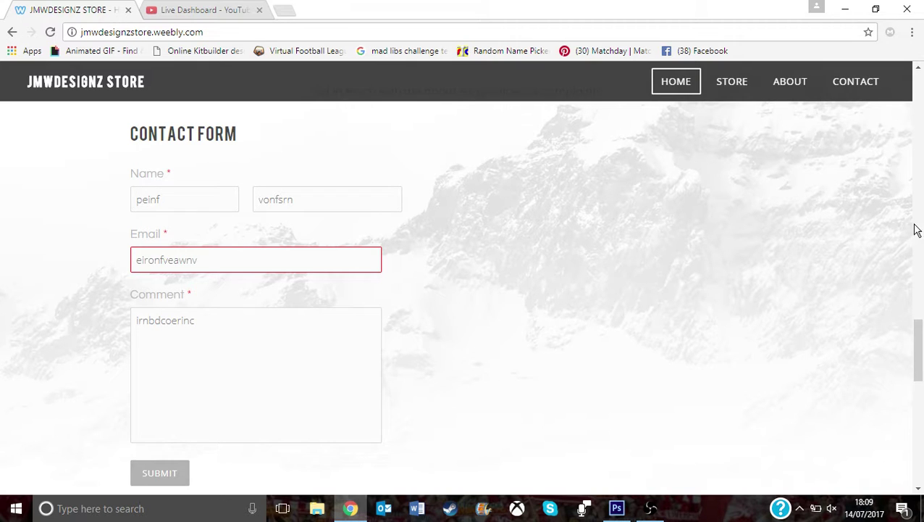
# - Look through the rest of the home page, from the contact section to the Content links and the footer
pyautogui.moveTo(918, 327); pyautogui.dragTo(869, 324)
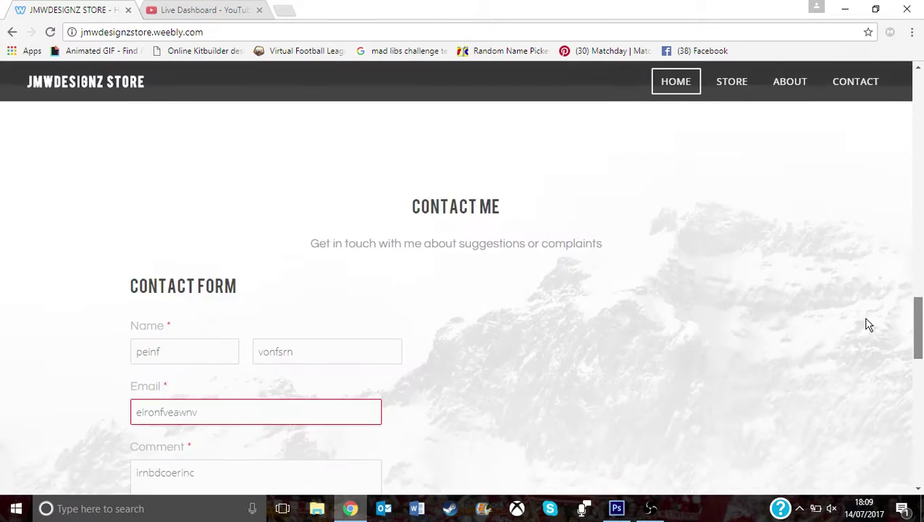
pyautogui.scroll(6, 869, 325)
pyautogui.scroll(-13, 858, 198)
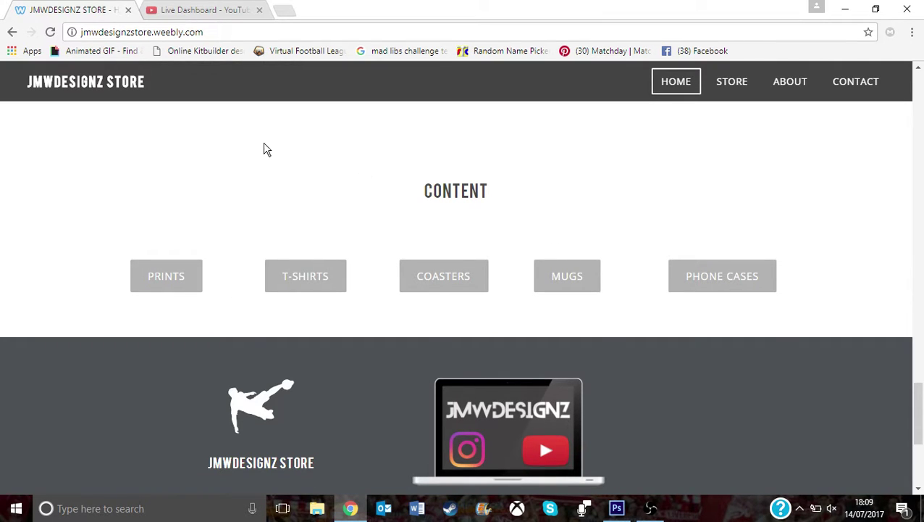
pyautogui.scroll(-3, 739, 320)
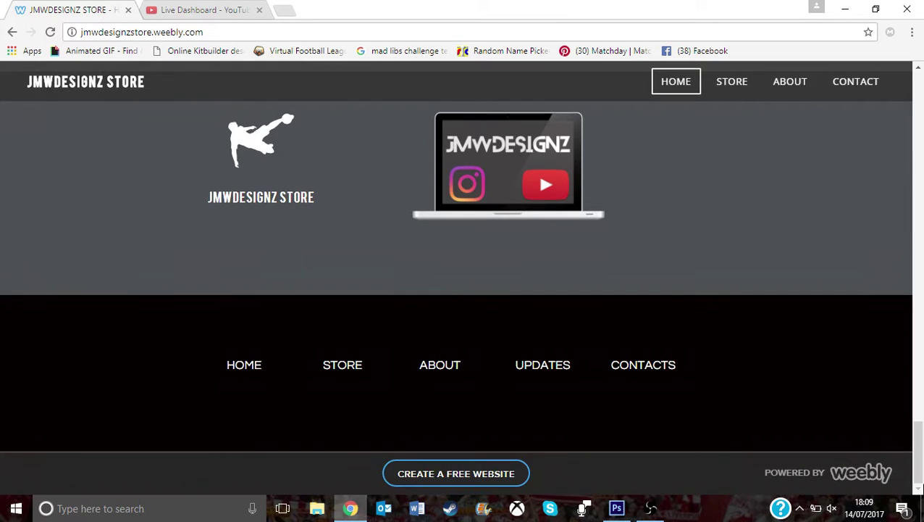
# - Switch to Open Broadcaster Software and turn the microphone volume down to mute
pyautogui.click(650, 508)
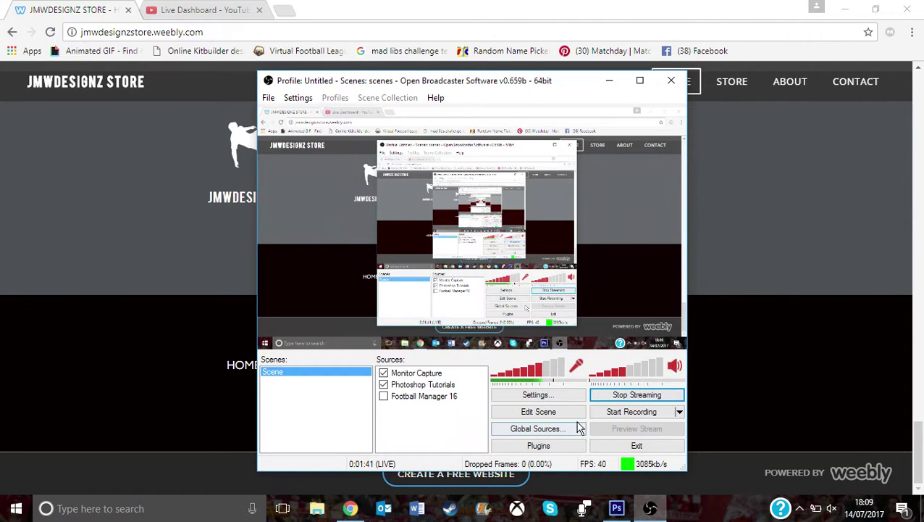
pyautogui.moveTo(534, 372); pyautogui.dragTo(490, 373)
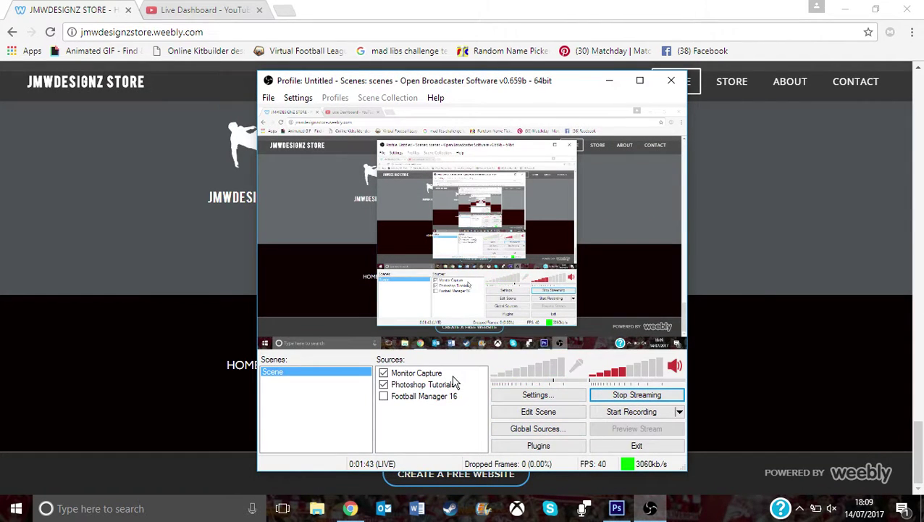
pyautogui.click(609, 81)
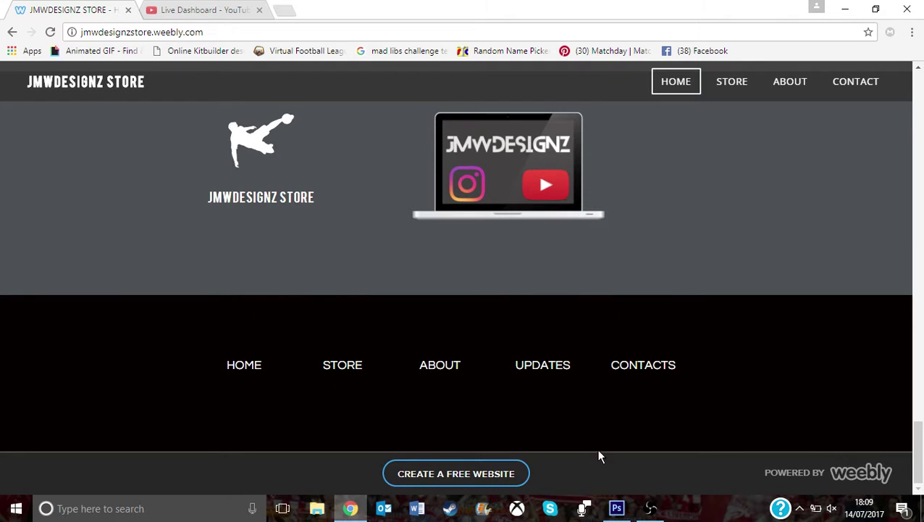
# - Set the microphone volume to 61% in Open Broadcaster Software and minimize its window
pyautogui.click(657, 514)
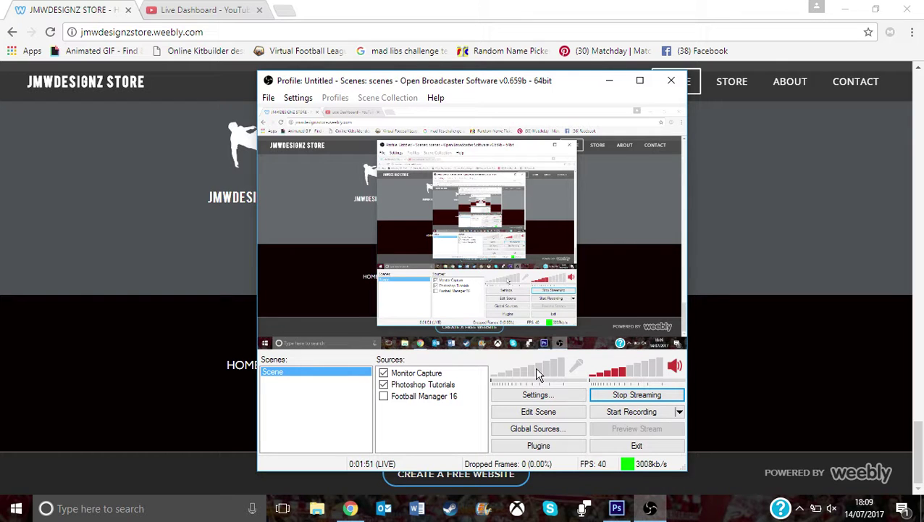
pyautogui.click(537, 374)
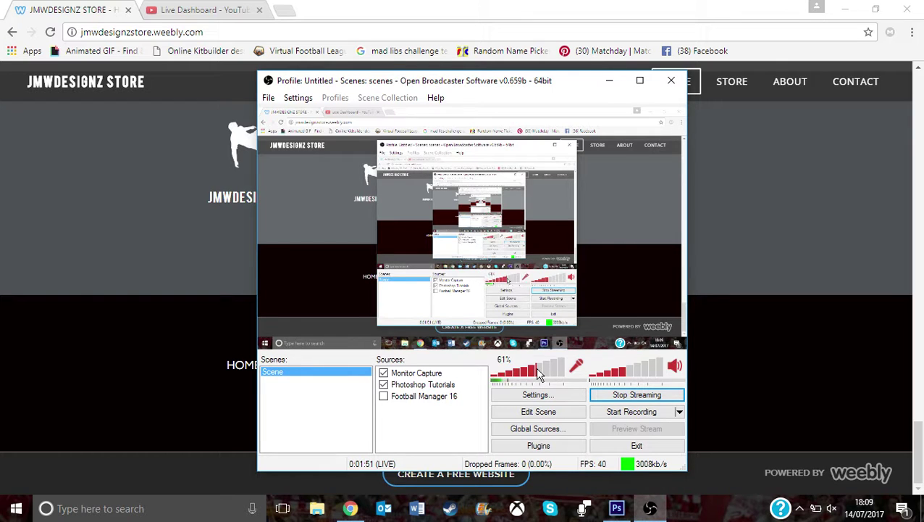
pyautogui.click(610, 80)
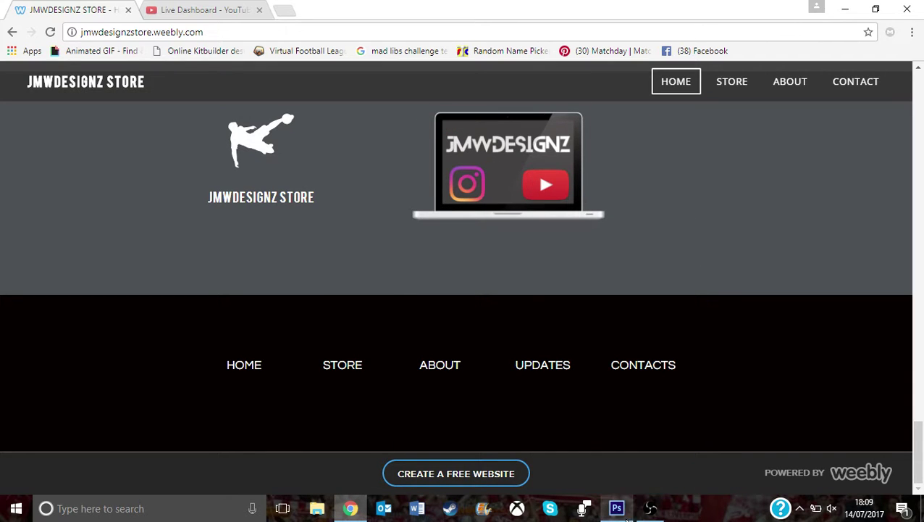
# - Reload the YouTube live dashboard and check the stream's status there and in Open Broadcaster Software
pyautogui.moveTo(623, 516)
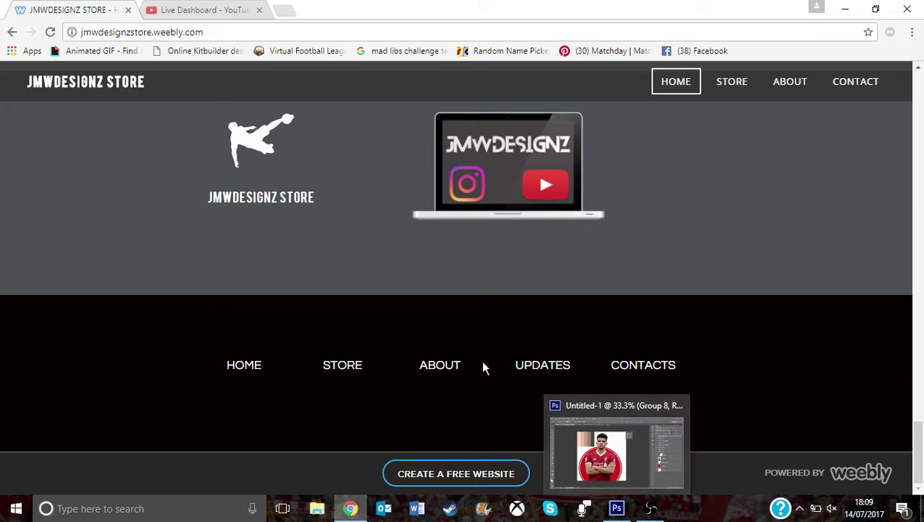
pyautogui.click(200, 9)
pyautogui.click(54, 32)
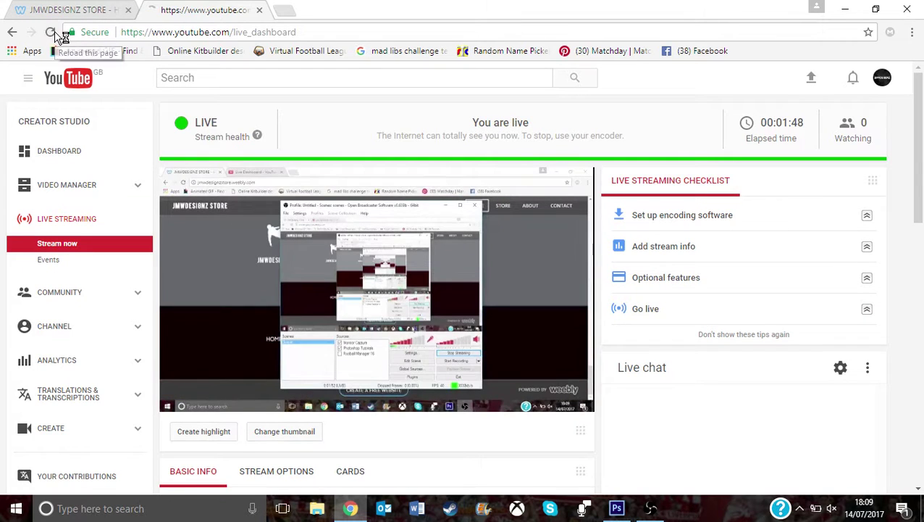
pyautogui.click(650, 508)
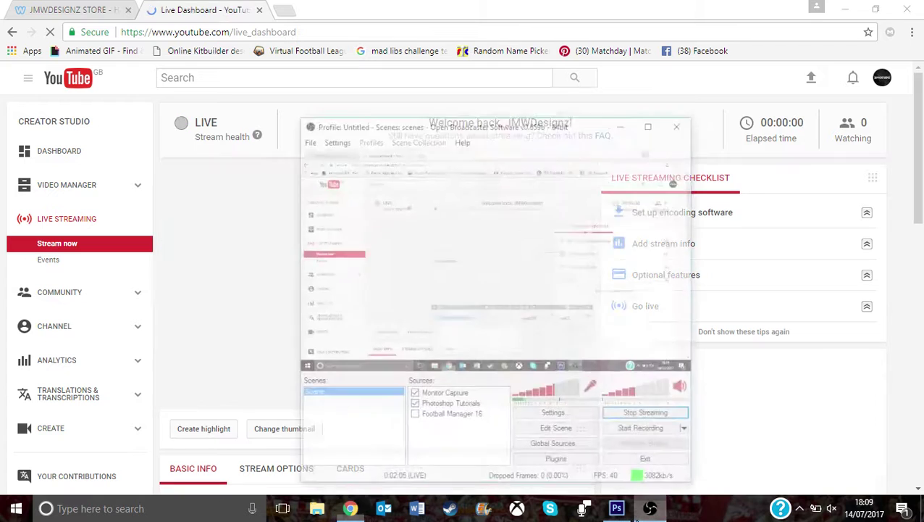
# - Switch to Photoshop and collapse the layer groups of the Untitled-1 document, from Group 8 down to Shirt
pyautogui.click(616, 508)
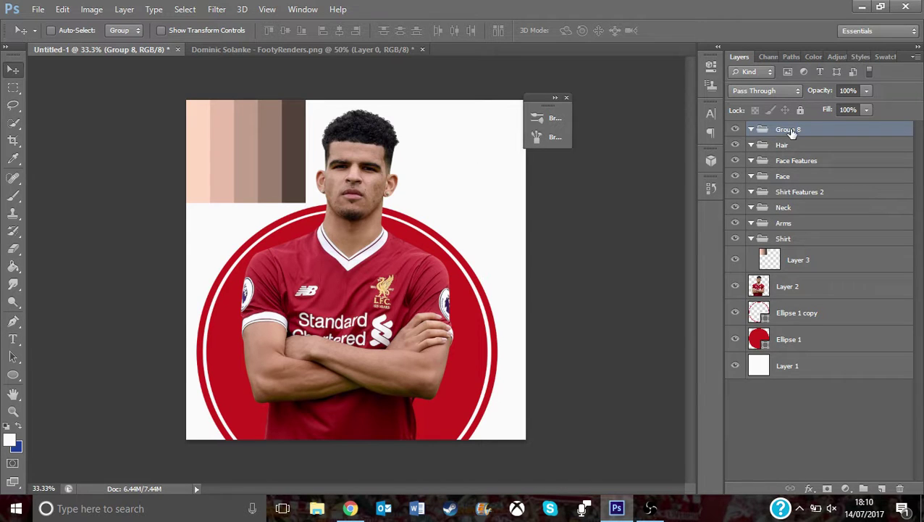
pyautogui.click(754, 161)
pyautogui.click(753, 179)
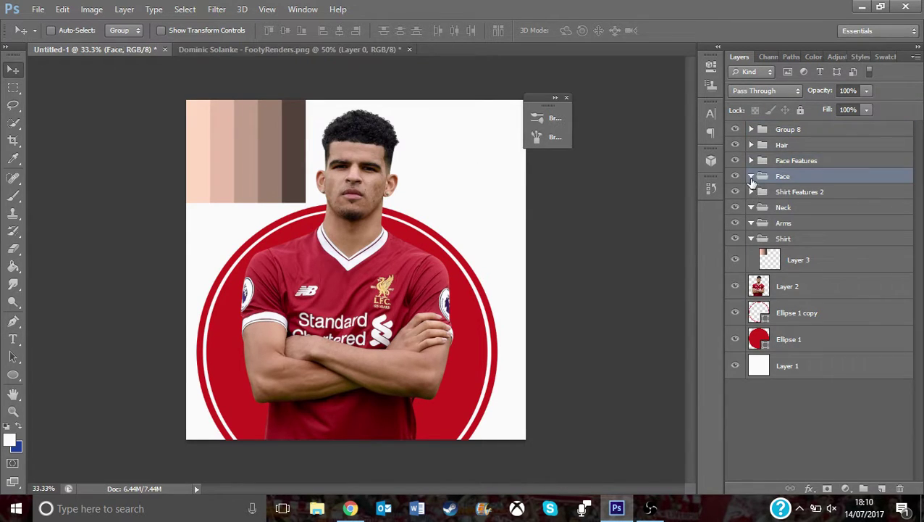
pyautogui.click(752, 177)
pyautogui.click(751, 223)
pyautogui.click(760, 238)
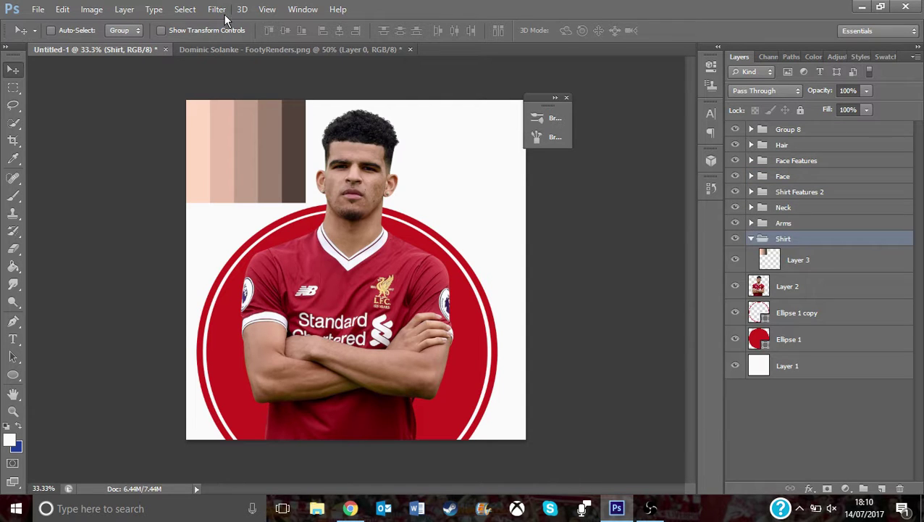
pyautogui.click(752, 239)
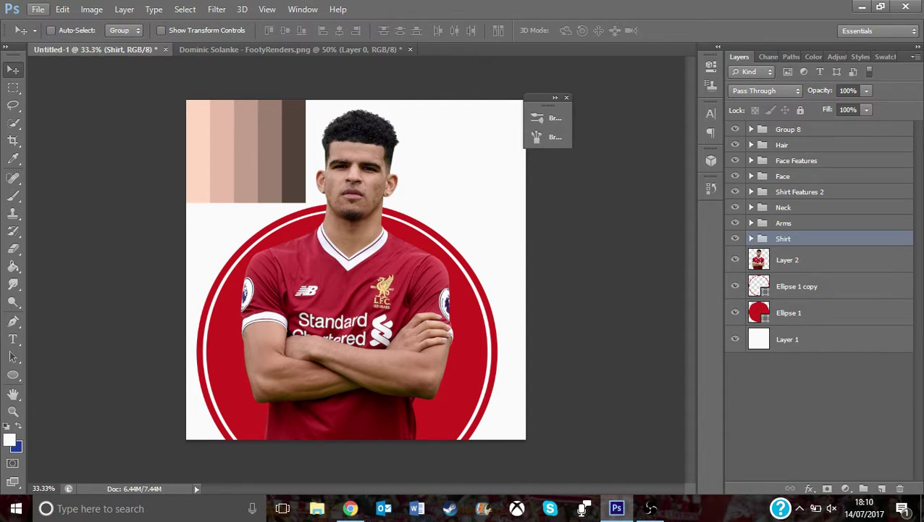
# - Create a new 1500 x 1500 pixel RGB document at 300 pixels/inch with a white background
pyautogui.click(38, 9)
pyautogui.click(40, 24)
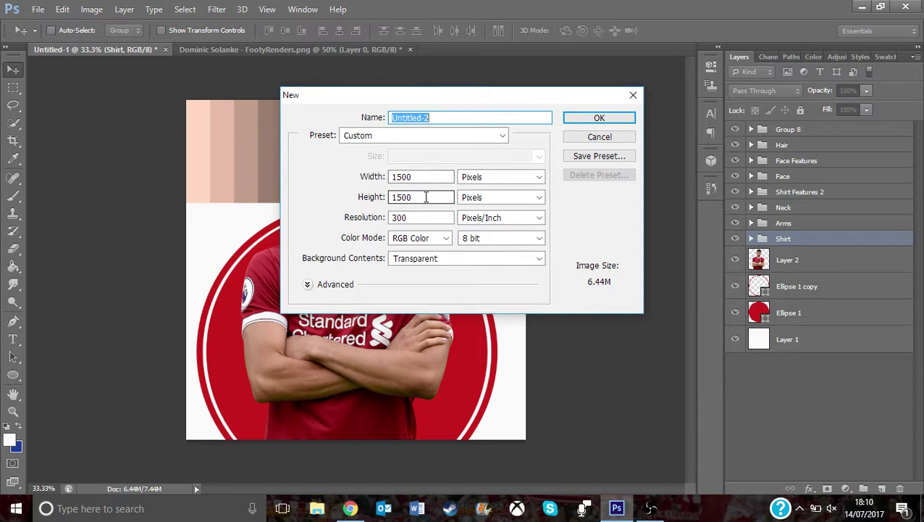
pyautogui.click(455, 267)
pyautogui.click(449, 270)
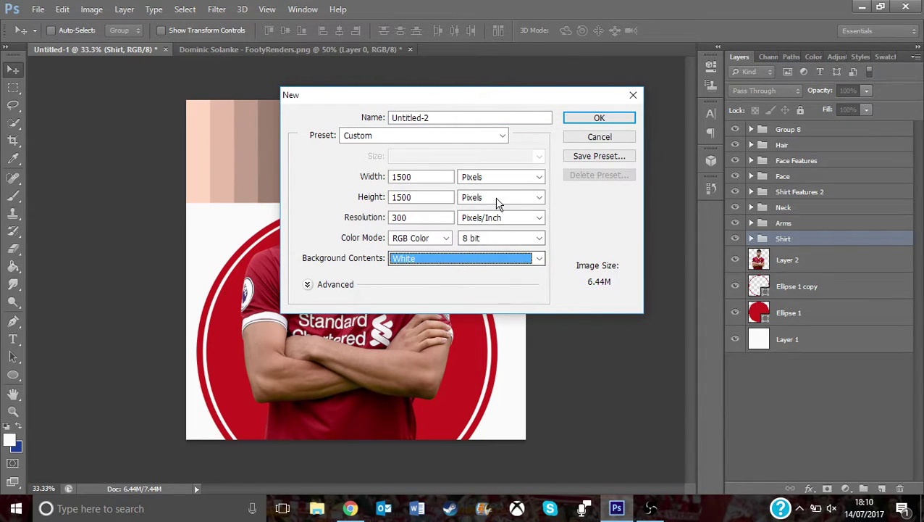
pyautogui.click(599, 120)
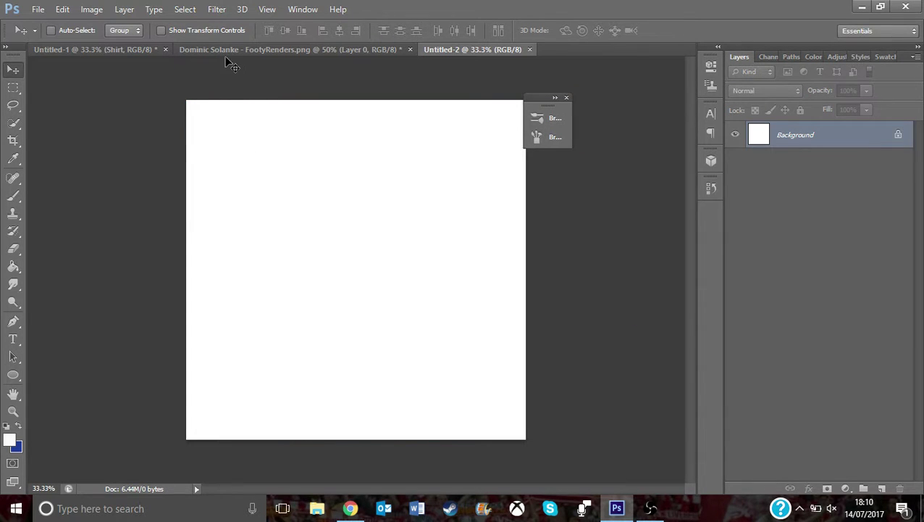
# - Examine the ellipse and player photo layers in Untitled-1, and the source image Dominic Solanke - FootyRenders.png
pyautogui.click(126, 49)
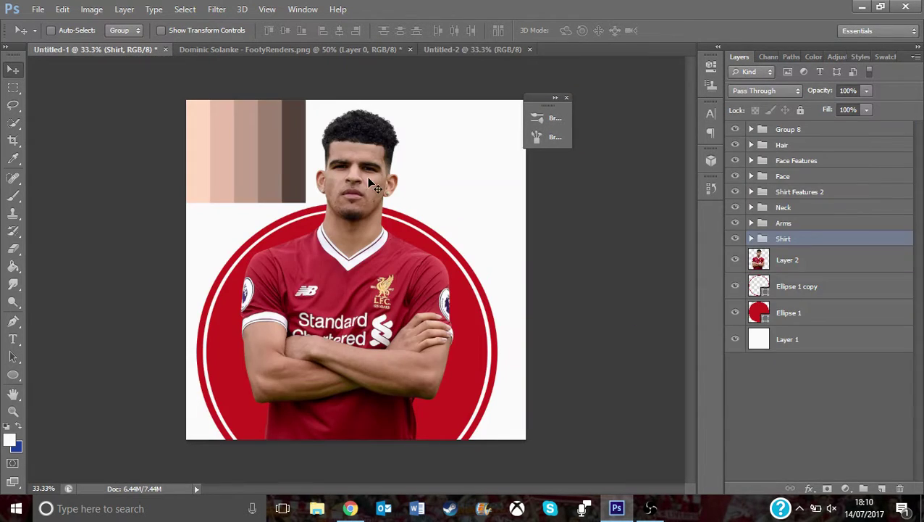
pyautogui.click(817, 286)
pyautogui.click(820, 317)
pyautogui.moveTo(367, 346); pyautogui.dragTo(375, 369)
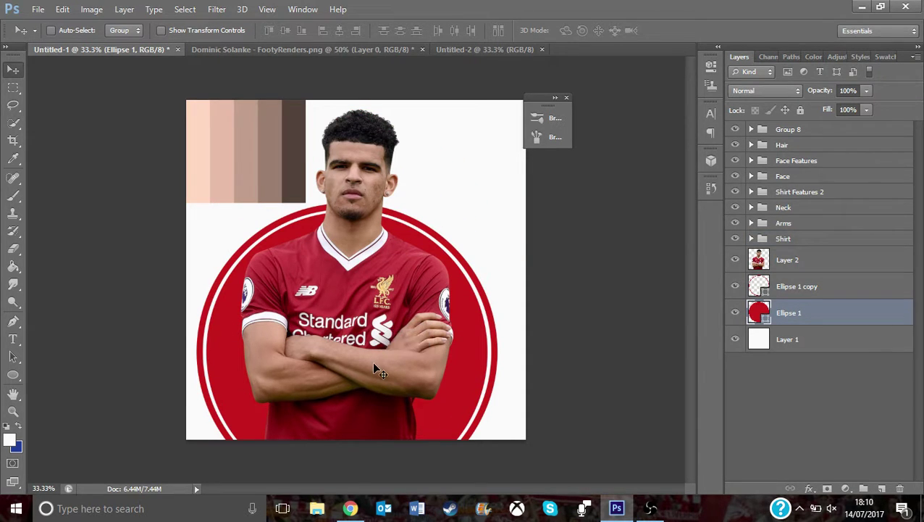
pyautogui.click(786, 260)
pyautogui.click(316, 50)
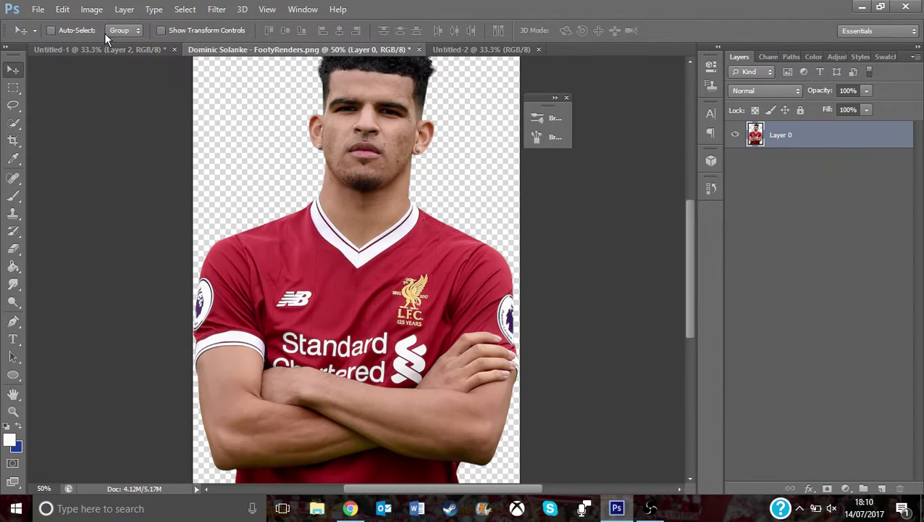
pyautogui.moveTo(304, 439); pyautogui.dragTo(728, 439)
# - Switch to the browser, open footyrenders.com in a new tab and look through the latest football renders
pyautogui.hotkey('alt', 'Tab')
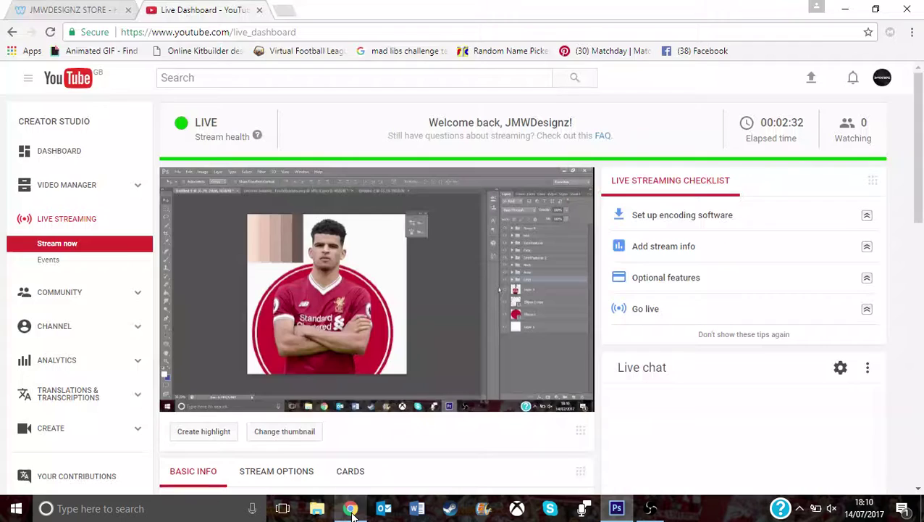
pyautogui.click(285, 12)
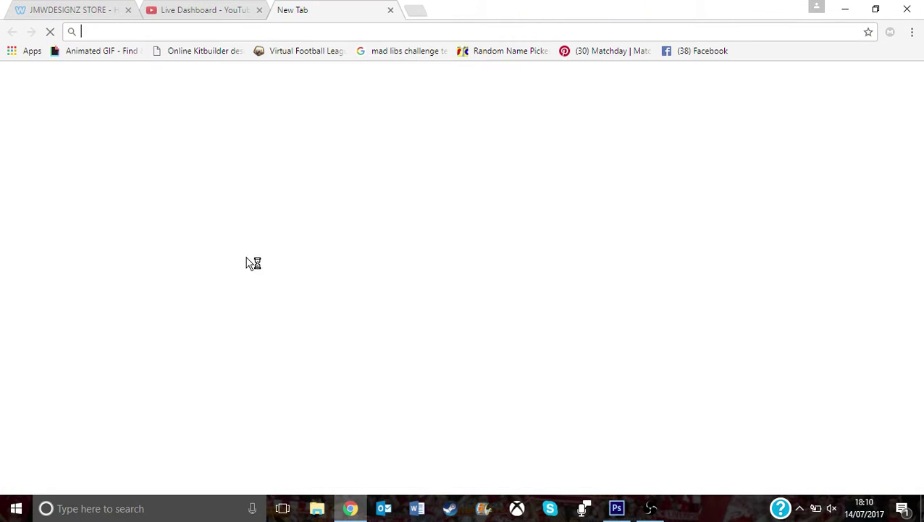
pyautogui.click(282, 338)
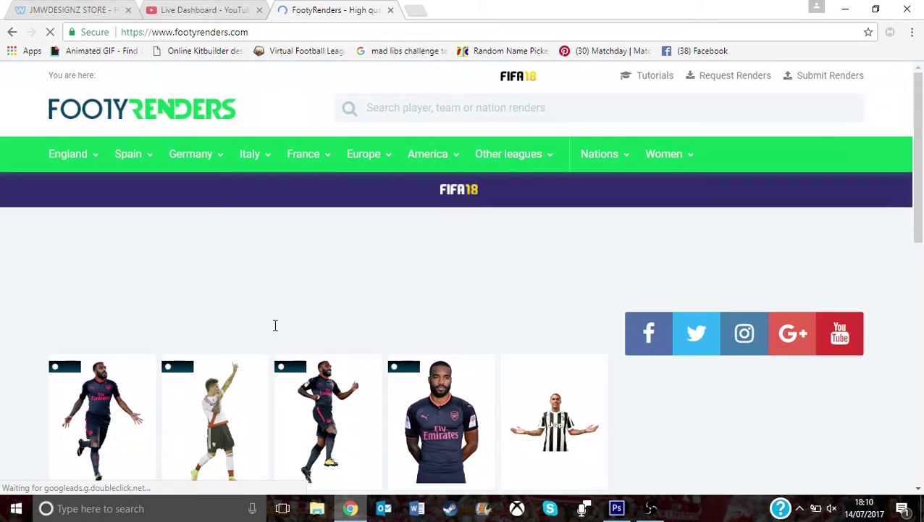
pyautogui.scroll(-2, 923, 267)
pyautogui.scroll(-2, 923, 267)
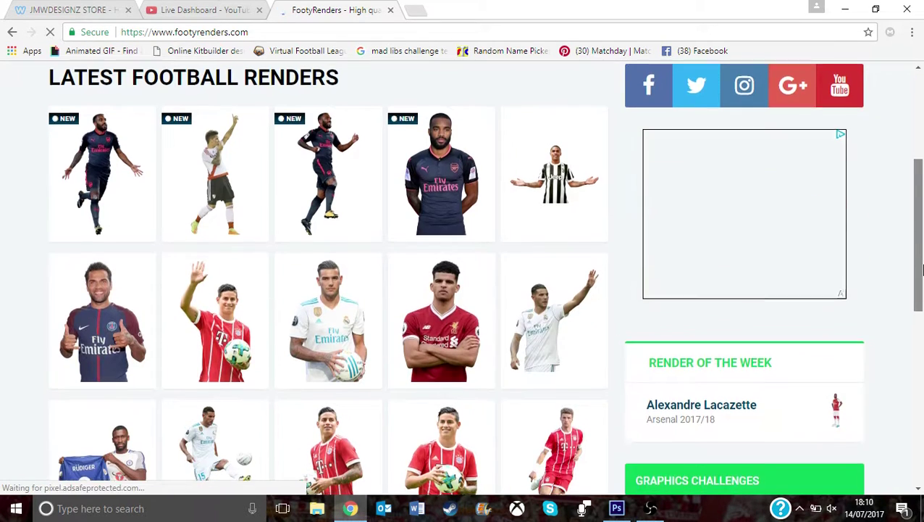
pyautogui.scroll(-2, 904, 351)
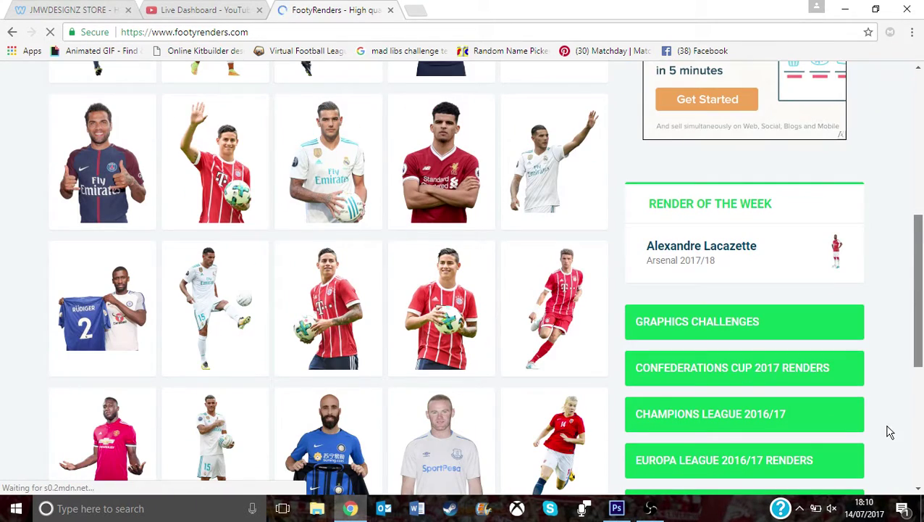
pyautogui.scroll(-4, 890, 431)
pyautogui.scroll(6, 894, 291)
pyautogui.scroll(-3, 904, 363)
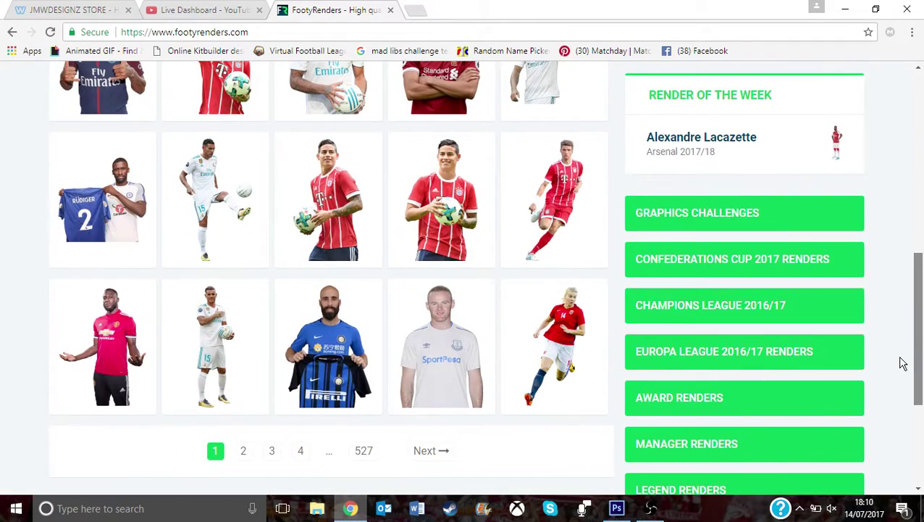
pyautogui.scroll(7, 902, 360)
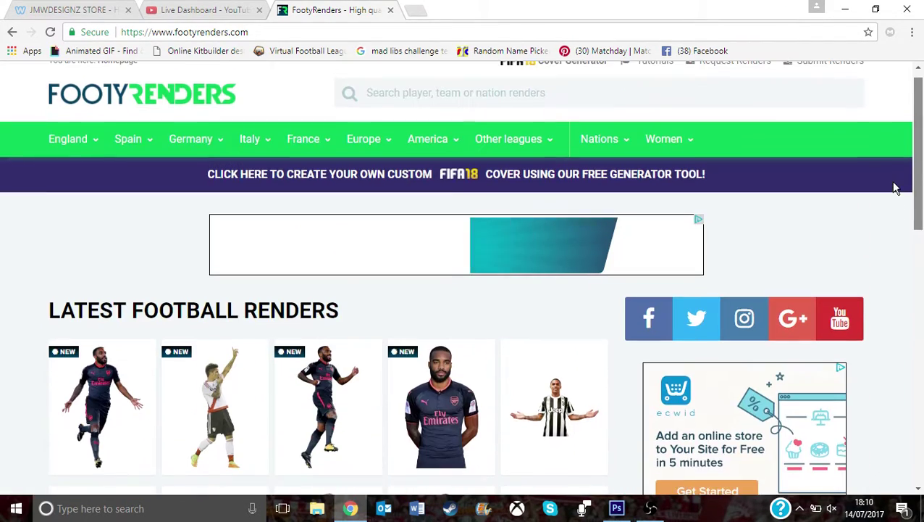
pyautogui.scroll(1, 894, 174)
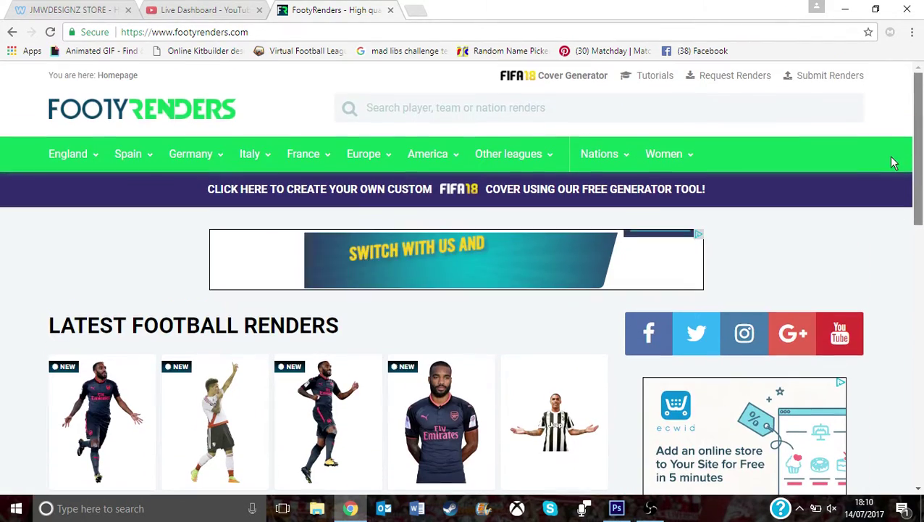
# - Switch back to Photoshop's Untitled-1 document, hide the player photo on Layer 2 and toggle Ellipse 1 off and on to examine it
pyautogui.click(618, 509)
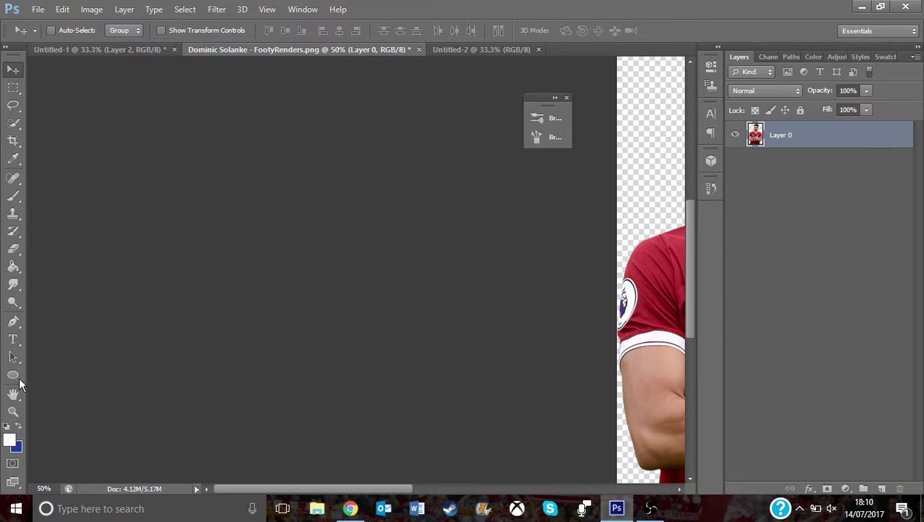
pyautogui.click(102, 50)
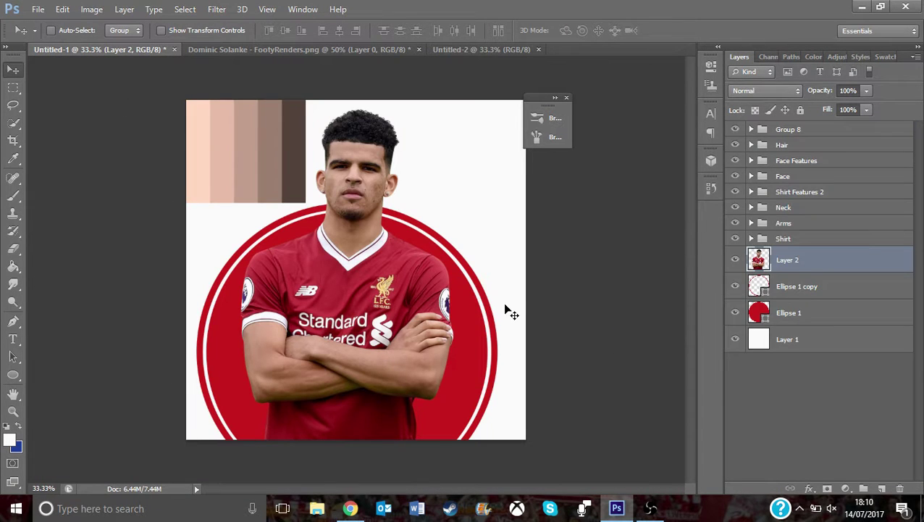
pyautogui.click(807, 313)
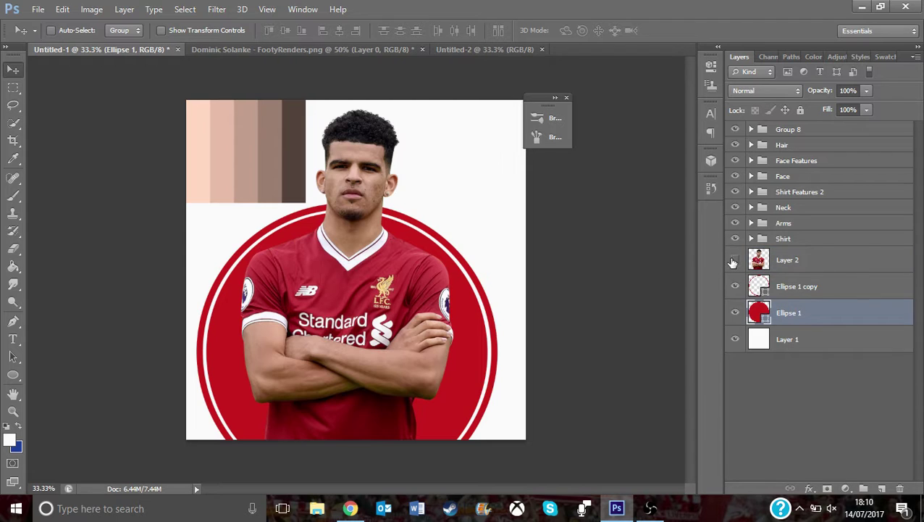
pyautogui.click(736, 259)
pyautogui.click(735, 312)
pyautogui.click(736, 313)
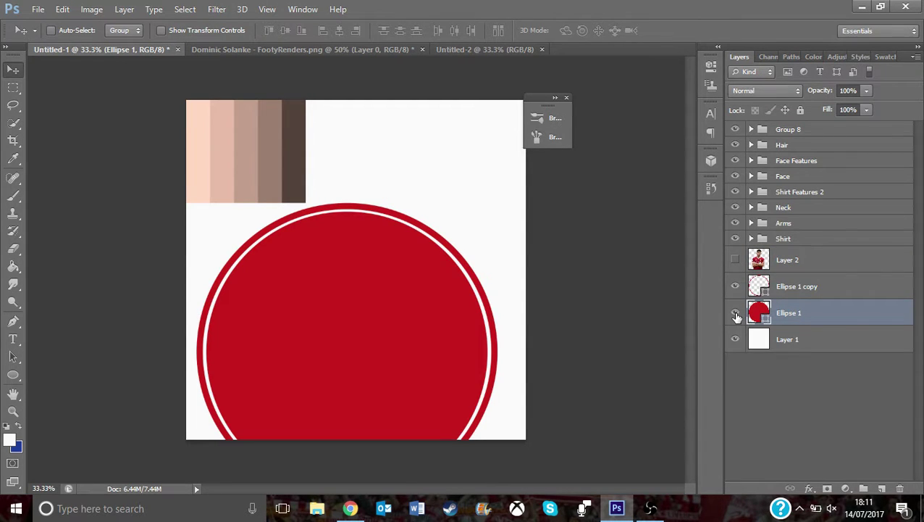
# - Try scaling Ellipse 1 down to about 98% and centring it inside the ring using the transform controls
pyautogui.click(161, 30)
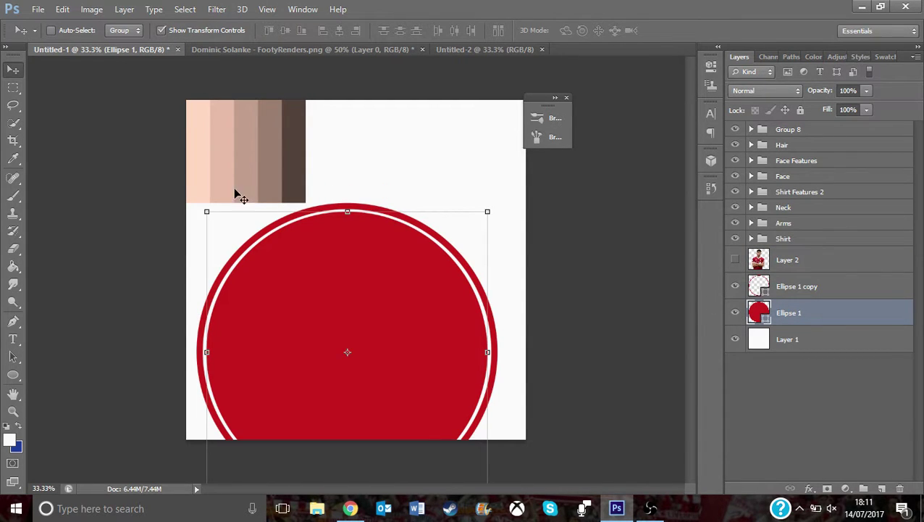
pyautogui.moveTo(206, 211); pyautogui.dragTo(213, 216)
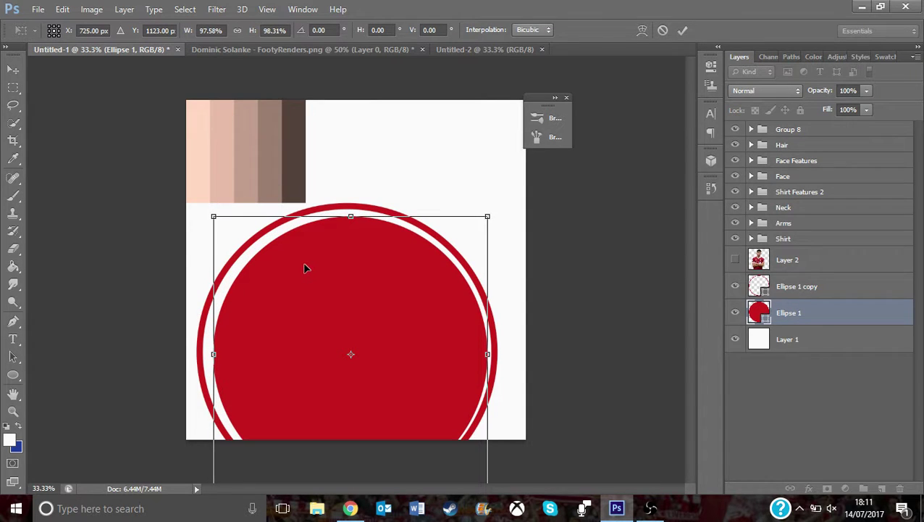
pyautogui.moveTo(304, 264); pyautogui.dragTo(299, 263)
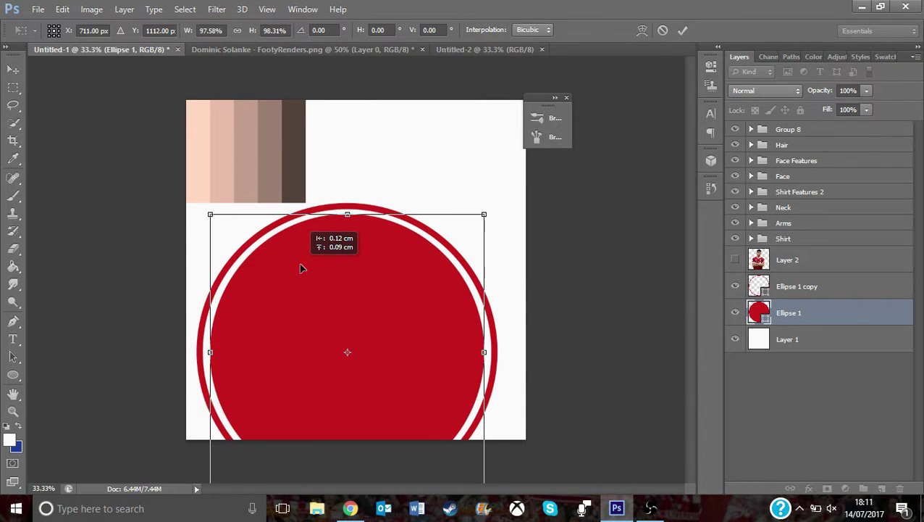
pyautogui.click(663, 30)
pyautogui.click(162, 30)
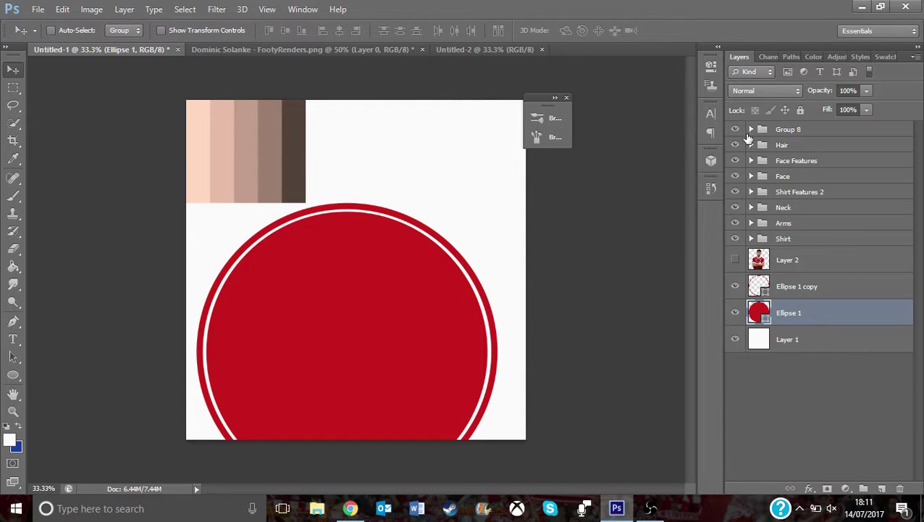
pyautogui.click(797, 287)
pyautogui.moveTo(366, 289)
pyautogui.mouseDown()
pyautogui.moveTo(338, 279)
pyautogui.moveTo(404, 192)
pyautogui.moveTo(392, 295)
pyautogui.moveTo(373, 350)
pyautogui.moveTo(370, 292)
pyautogui.mouseUp()
pyautogui.click(92, 8)
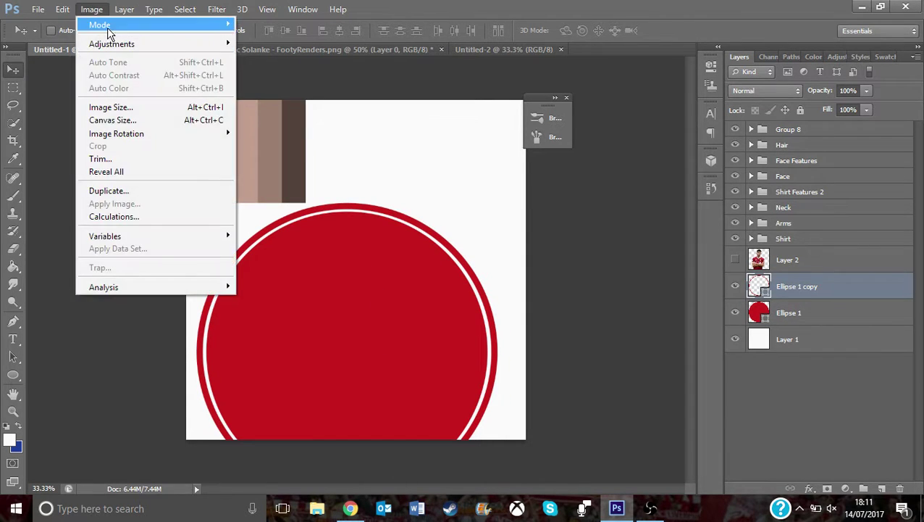
pyautogui.click(97, 40)
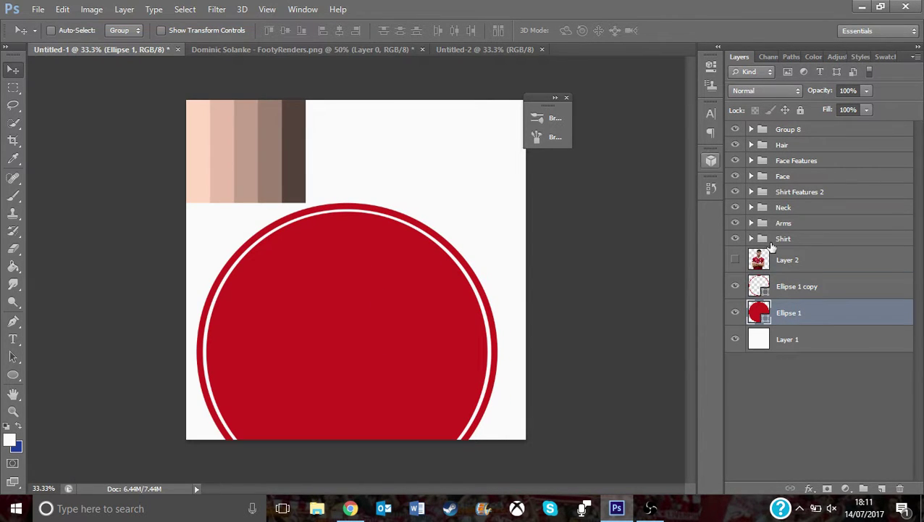
pyautogui.click(752, 130)
pyautogui.click(752, 131)
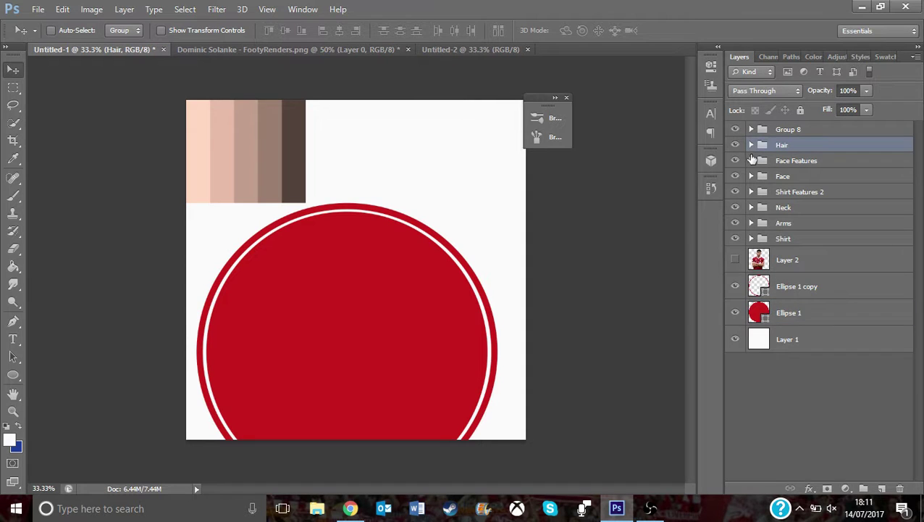
# - Move the skin-tone swatches on Layer 3 out of the Shirt group to just above Layer 2, and show the player photo again
pyautogui.click(752, 238)
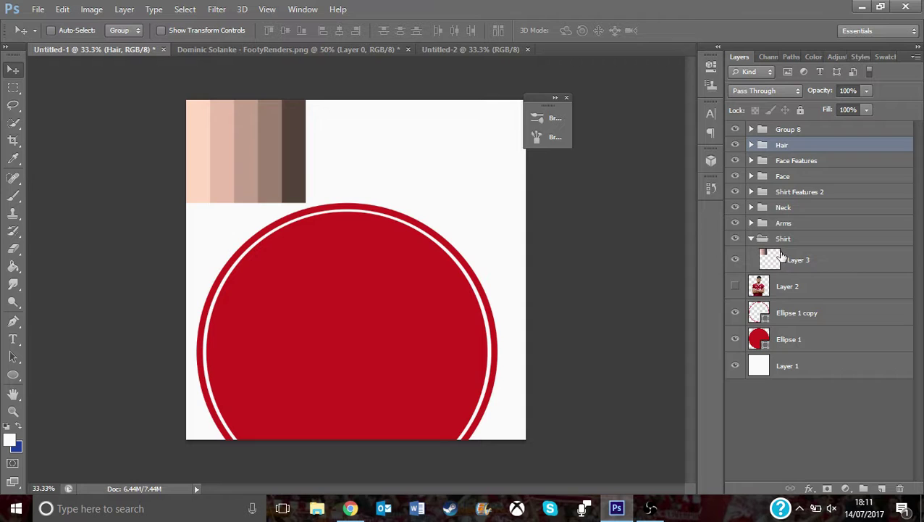
pyautogui.moveTo(781, 255); pyautogui.dragTo(753, 259)
pyautogui.click(735, 285)
pyautogui.click(735, 284)
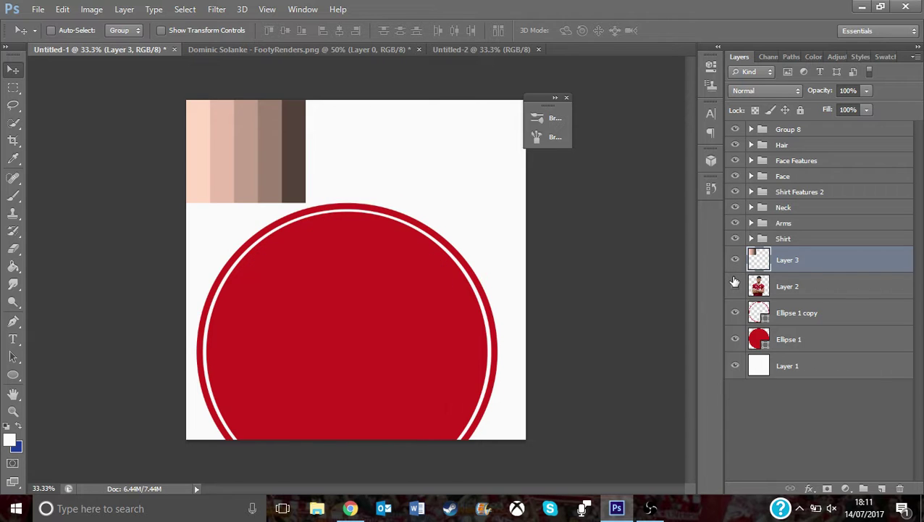
pyautogui.click(734, 284)
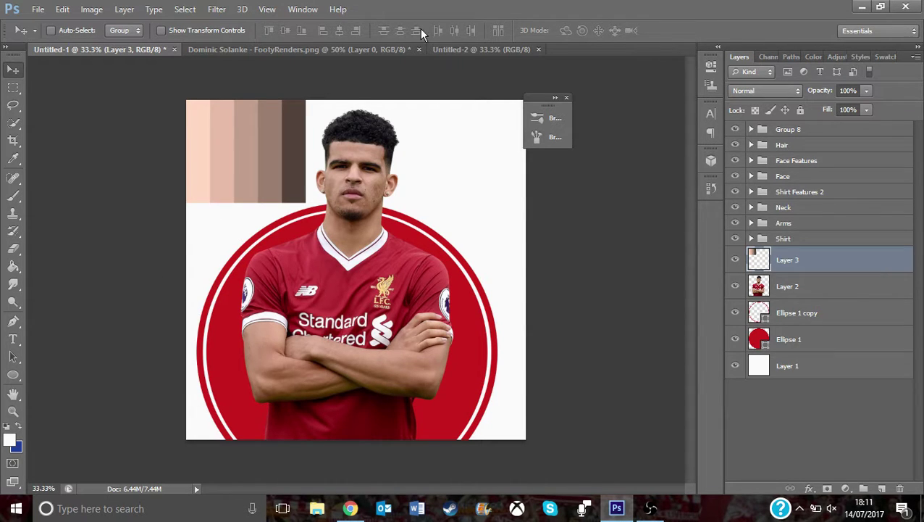
# - Close Dominic Solanke - FootyRenders.png without saving and close the blank Untitled-2 document
pyautogui.click(419, 50)
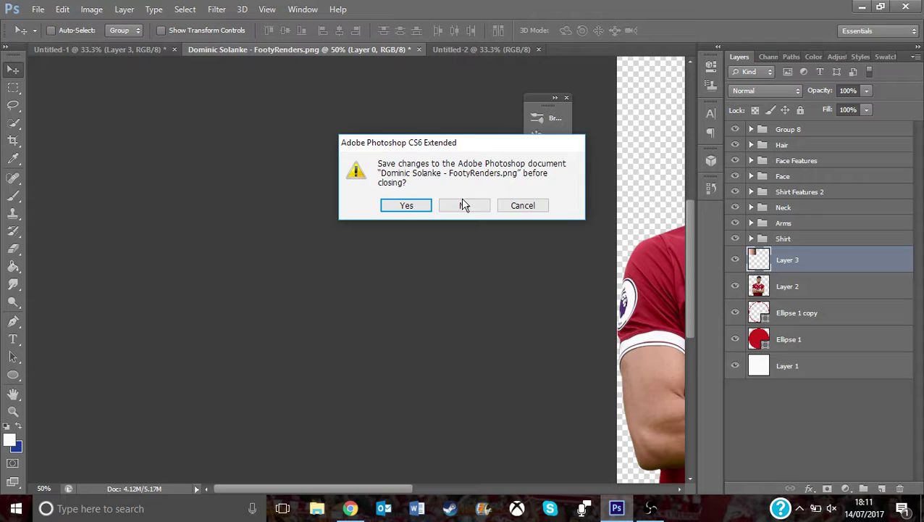
pyautogui.click(462, 205)
pyautogui.click(293, 49)
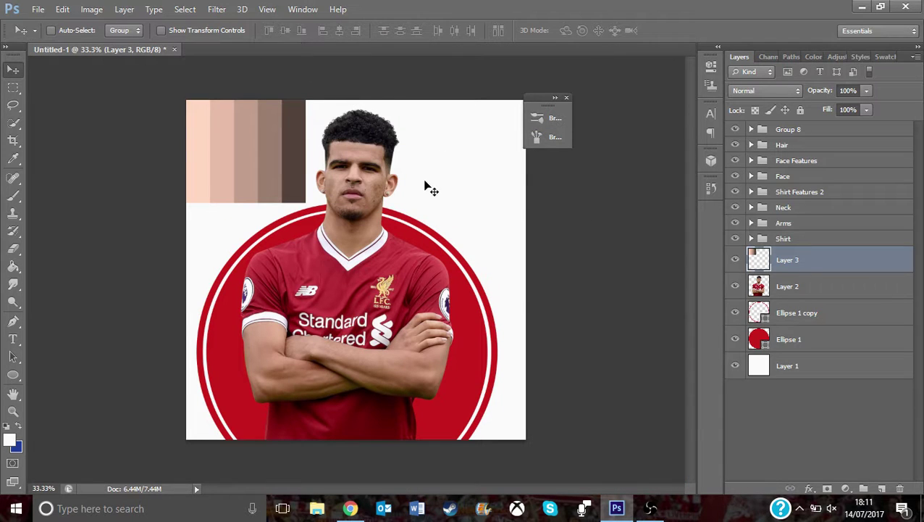
# - Rename the topmost layer group, Group 8, as Random
pyautogui.click(781, 243)
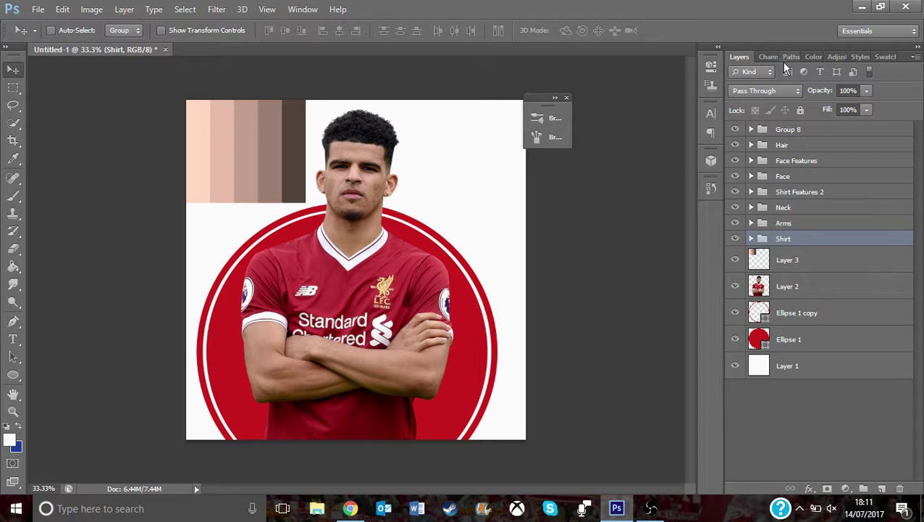
pyautogui.doubleClick(795, 129)
pyautogui.press('BackSpace')
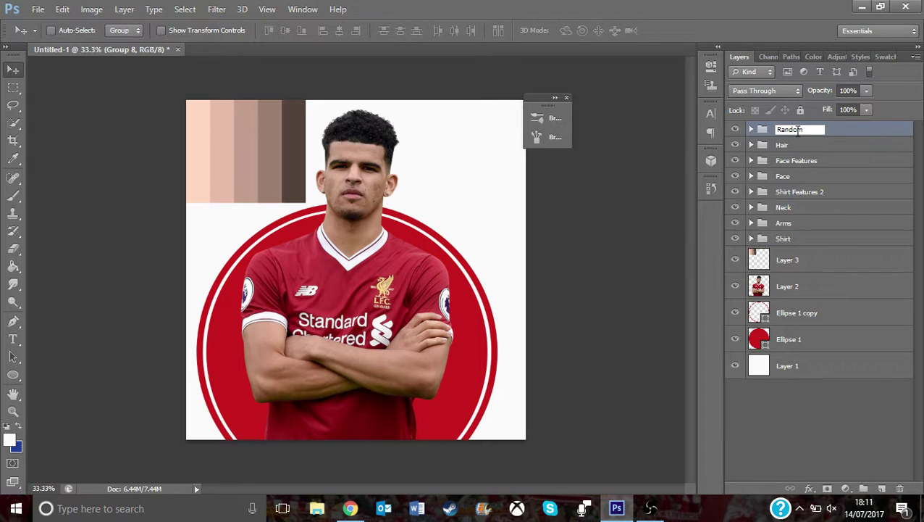
pyautogui.press('Return')
# - Rename the topmost layer group, above Hair, as Creases
pyautogui.click(823, 162)
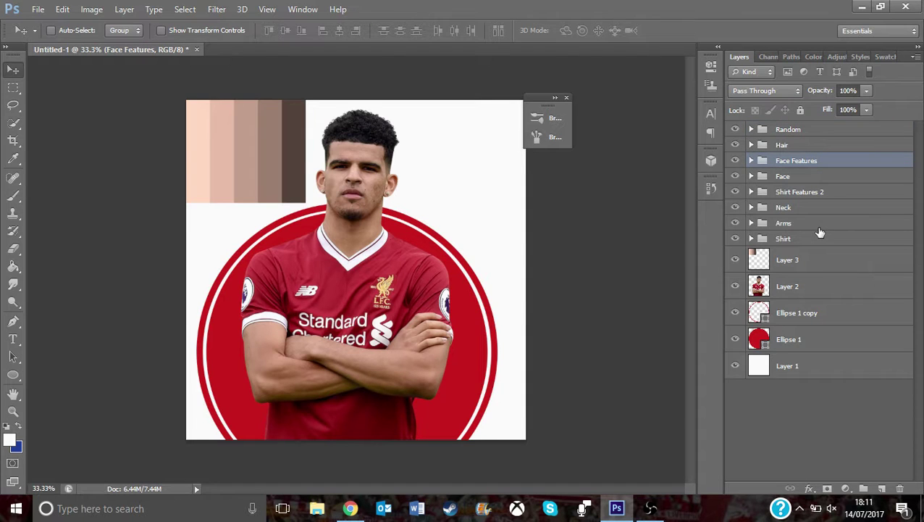
pyautogui.click(816, 178)
pyautogui.doubleClick(797, 128)
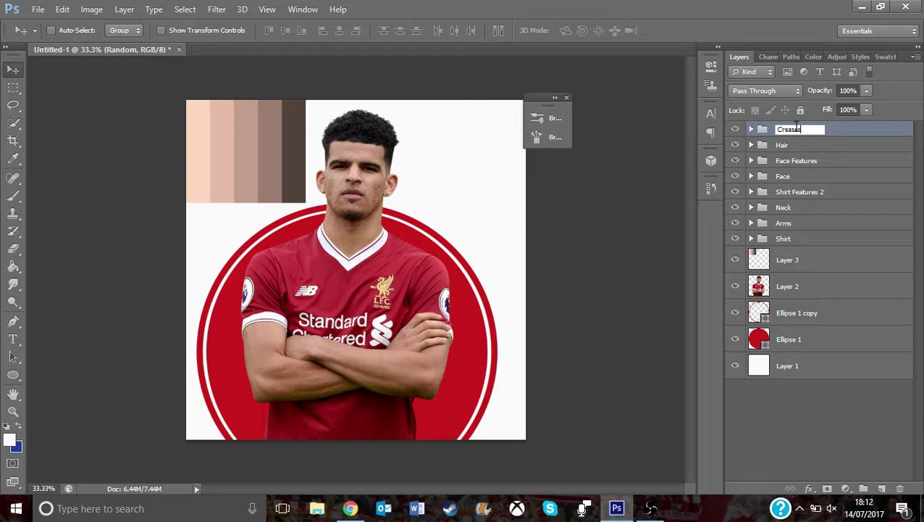
pyautogui.press('Return')
# - Create a new layer group directly above the Hair group and name it Random
pyautogui.click(808, 144)
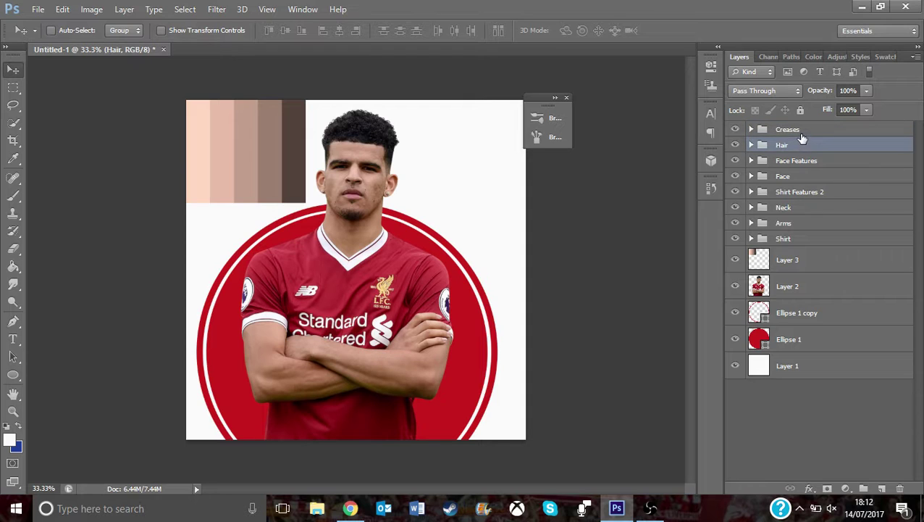
pyautogui.click(866, 490)
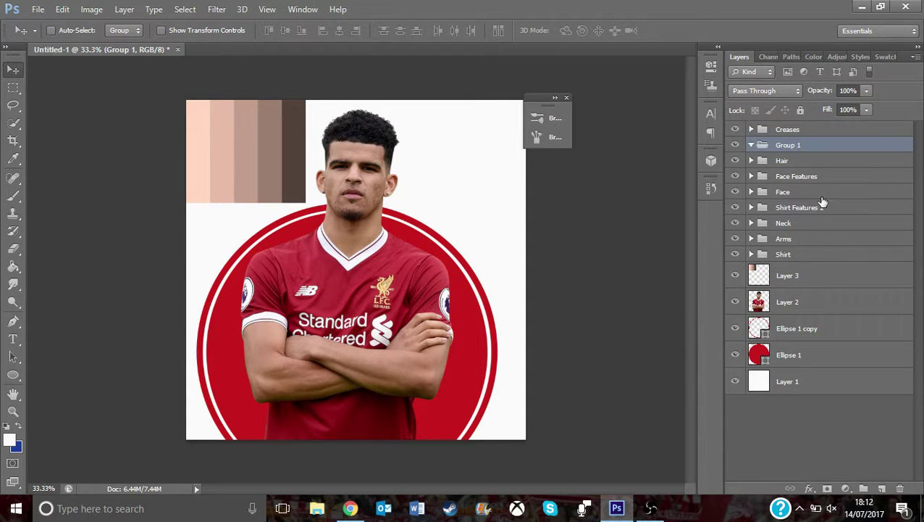
pyautogui.doubleClick(799, 145)
pyautogui.press('BackSpace')
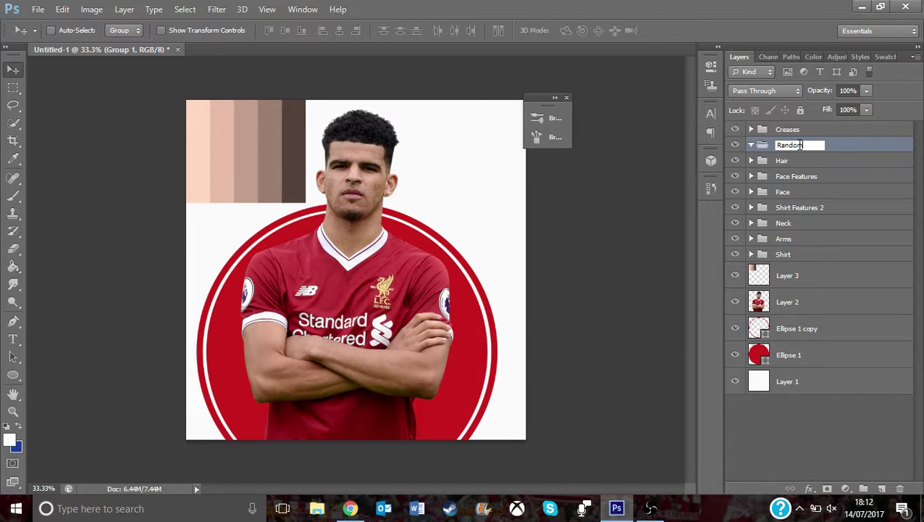
pyautogui.press('Return')
# - Place the Random group above the Creases group at the top of the layer stack and collapse it
pyautogui.moveTo(820, 145)
pyautogui.mouseDown()
pyautogui.moveTo(819, 116)
pyautogui.moveTo(819, 128)
pyautogui.mouseUp()
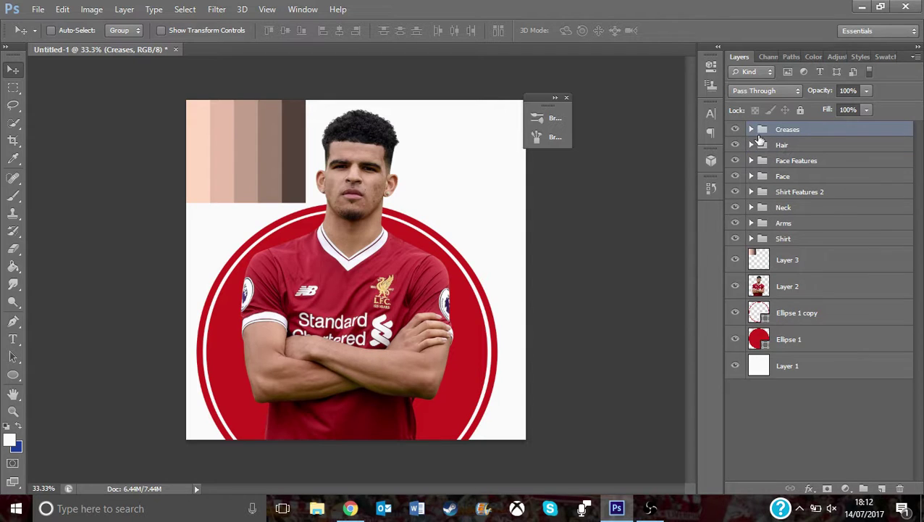
pyautogui.click(752, 130)
pyautogui.moveTo(793, 148); pyautogui.dragTo(783, 124)
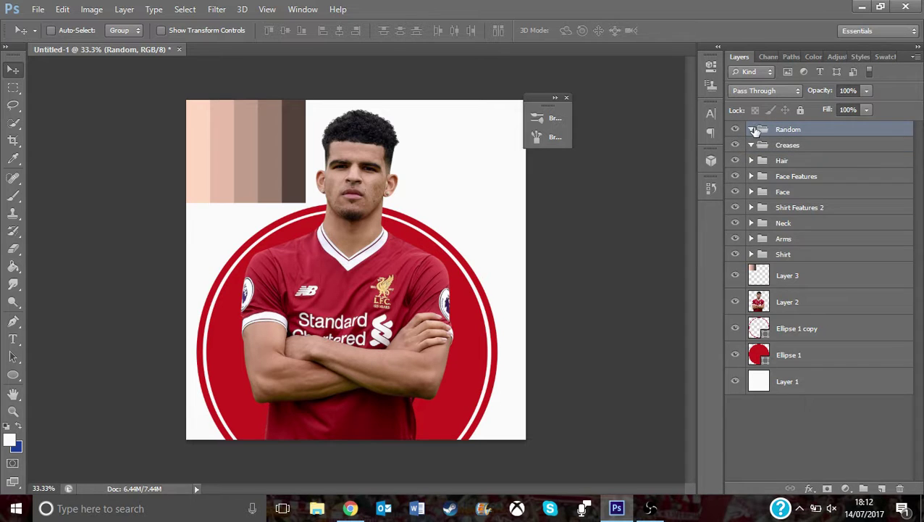
pyautogui.click(752, 130)
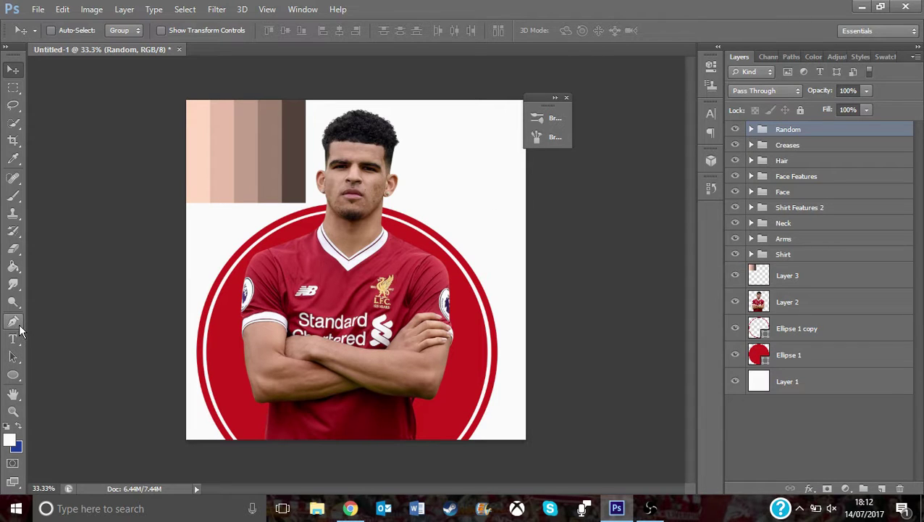
# - Activate the Pen tool in Shape mode with no fill, and expand and select the Arms group for the new shape
pyautogui.click(13, 322)
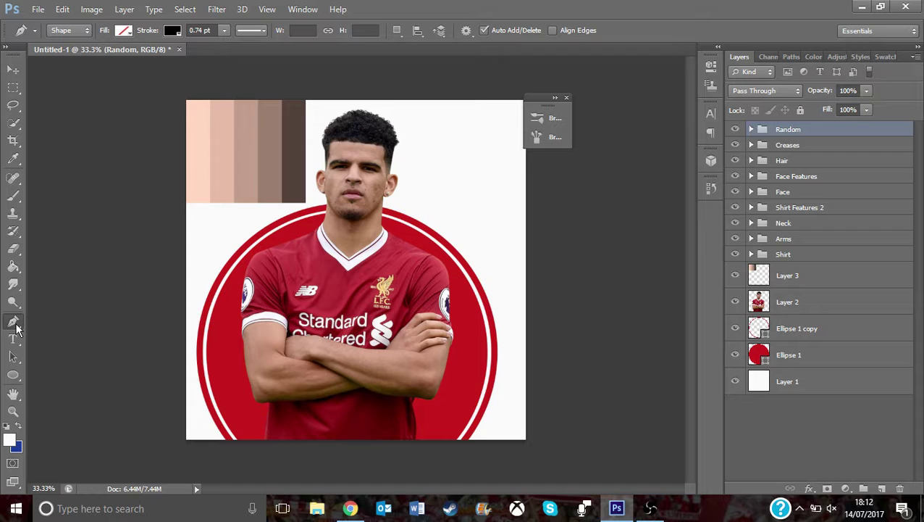
pyautogui.click(85, 32)
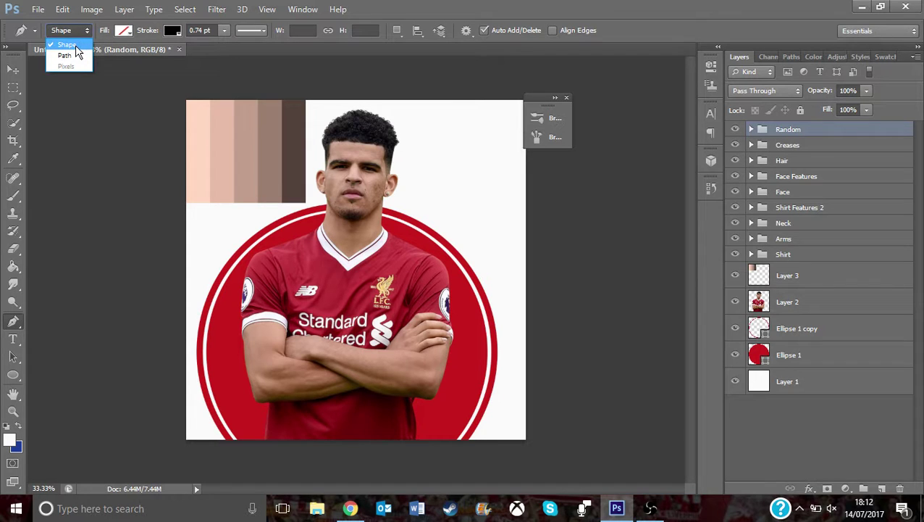
pyautogui.click(76, 45)
pyautogui.click(124, 32)
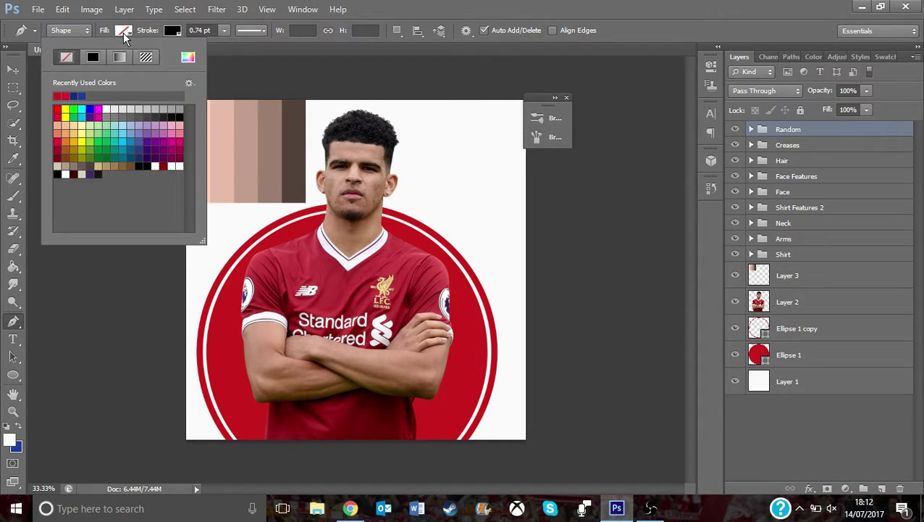
pyautogui.click(124, 33)
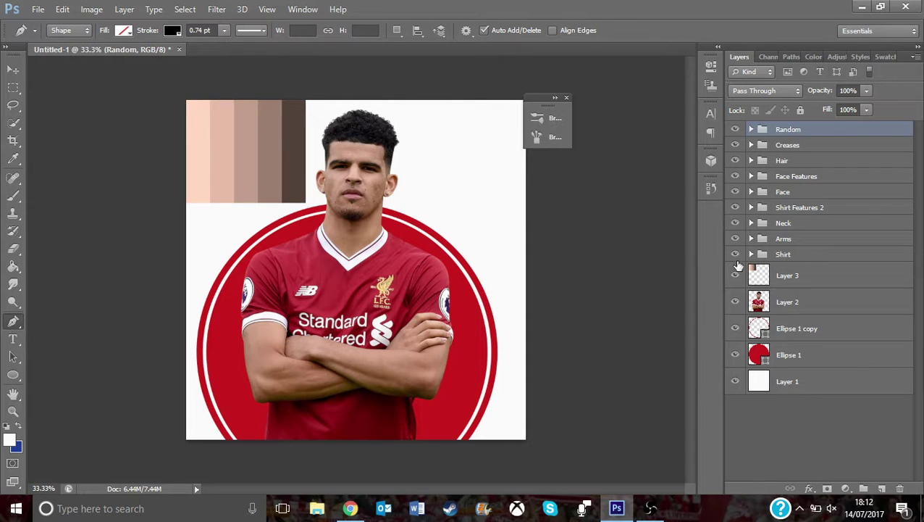
pyautogui.click(751, 238)
pyautogui.click(761, 239)
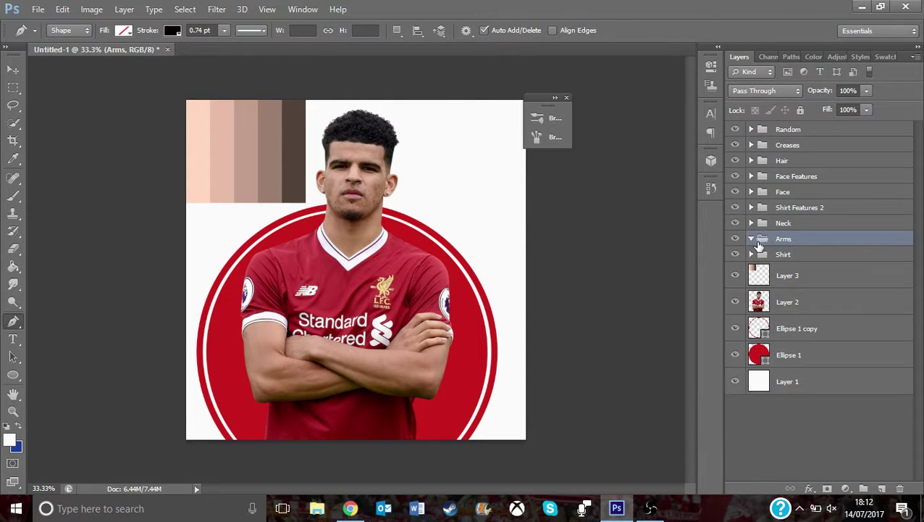
# - Trace the first part of the image-left arm's outline along the lower hem of the white sleeve cuff, from outer to inner edge
pyautogui.click(13, 411)
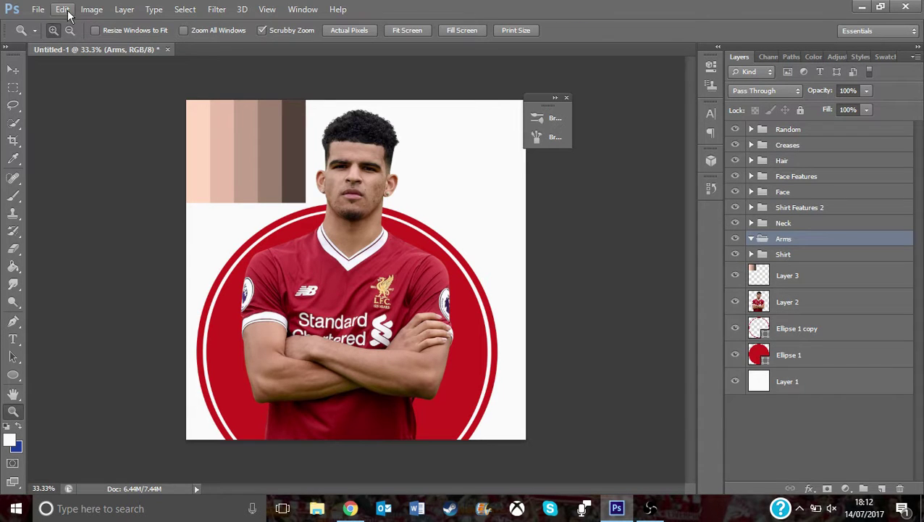
pyautogui.click(290, 327)
pyautogui.click(250, 440)
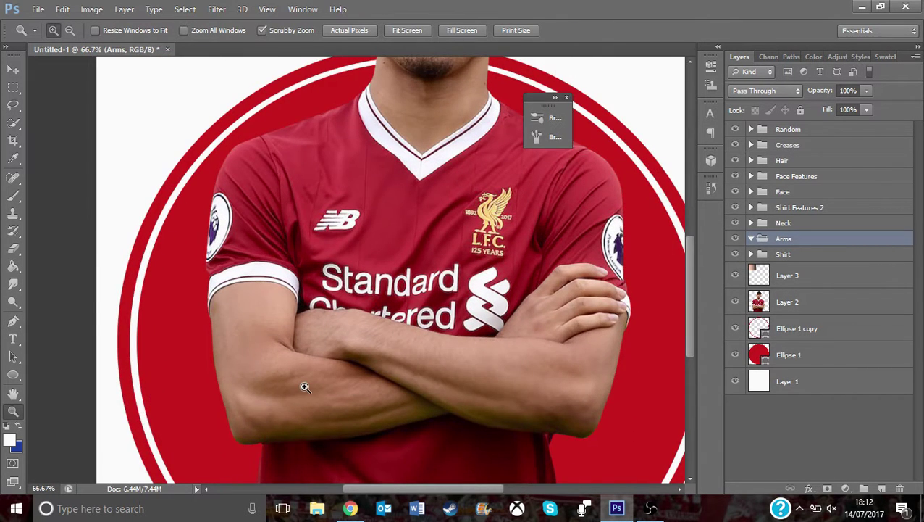
pyautogui.click(305, 387)
pyautogui.click(135, 248)
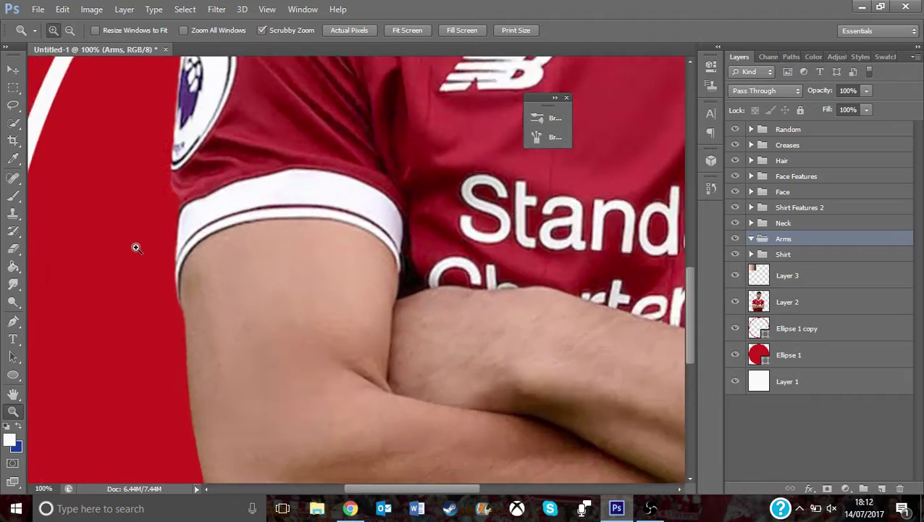
pyautogui.click(13, 320)
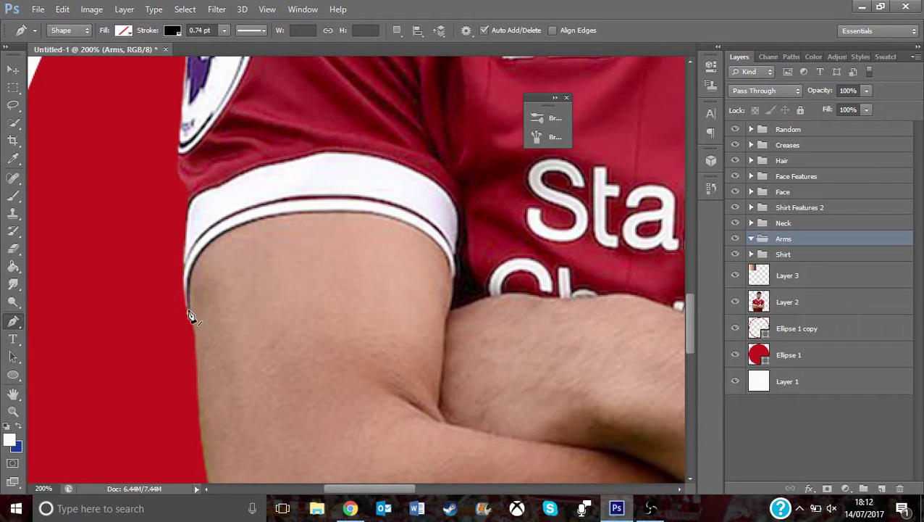
pyautogui.moveTo(189, 316); pyautogui.dragTo(244, 222)
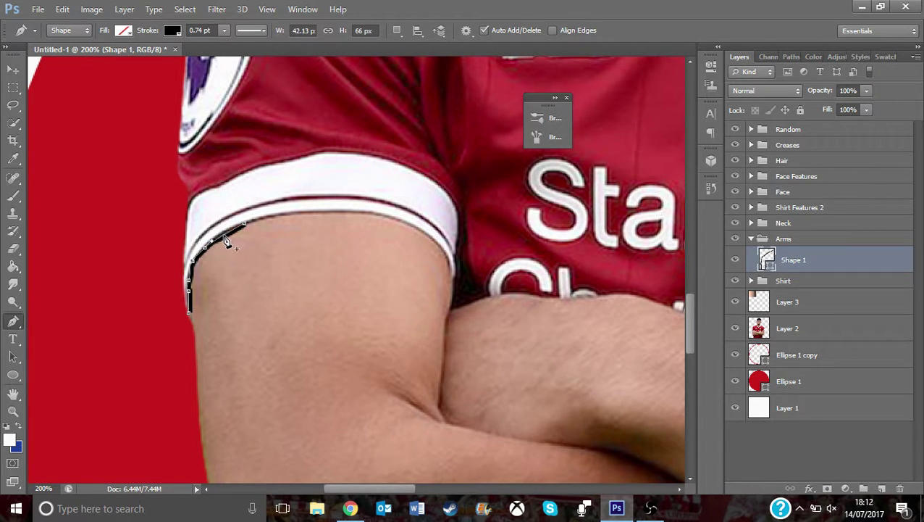
pyautogui.click(255, 223)
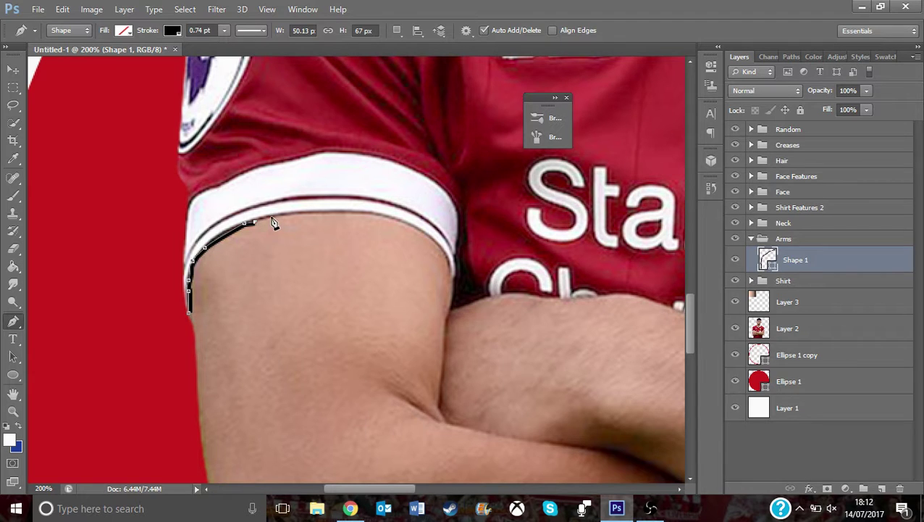
pyautogui.moveTo(282, 214)
pyautogui.mouseDown()
pyautogui.moveTo(256, 224)
pyautogui.moveTo(268, 221)
pyautogui.mouseUp()
pyautogui.click(303, 211)
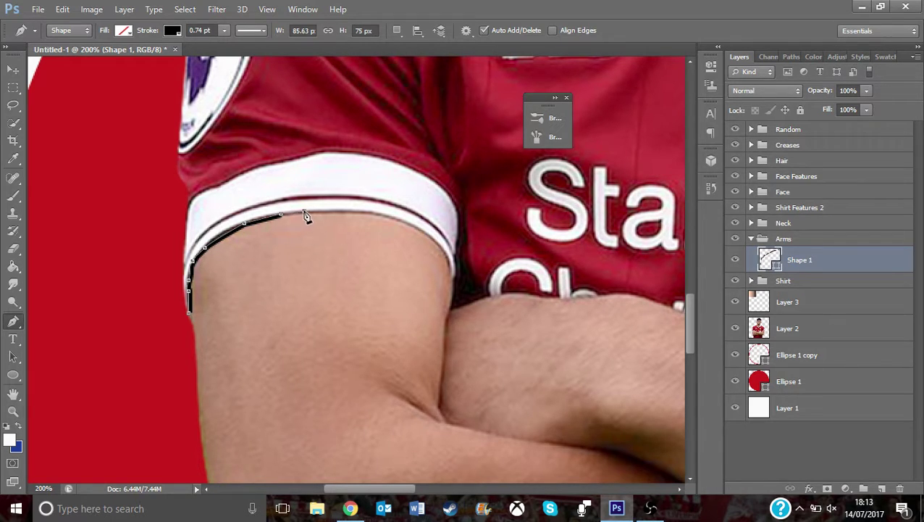
pyautogui.click(371, 214)
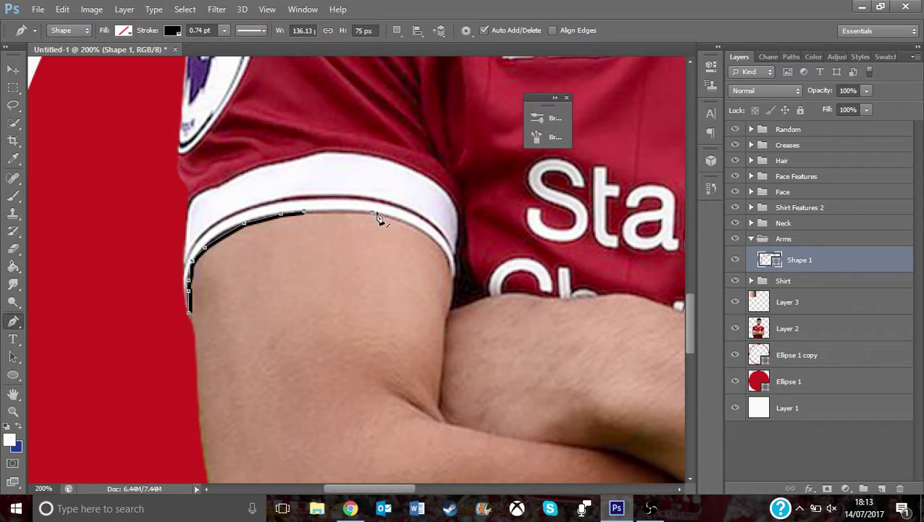
pyautogui.click(418, 229)
pyautogui.click(443, 249)
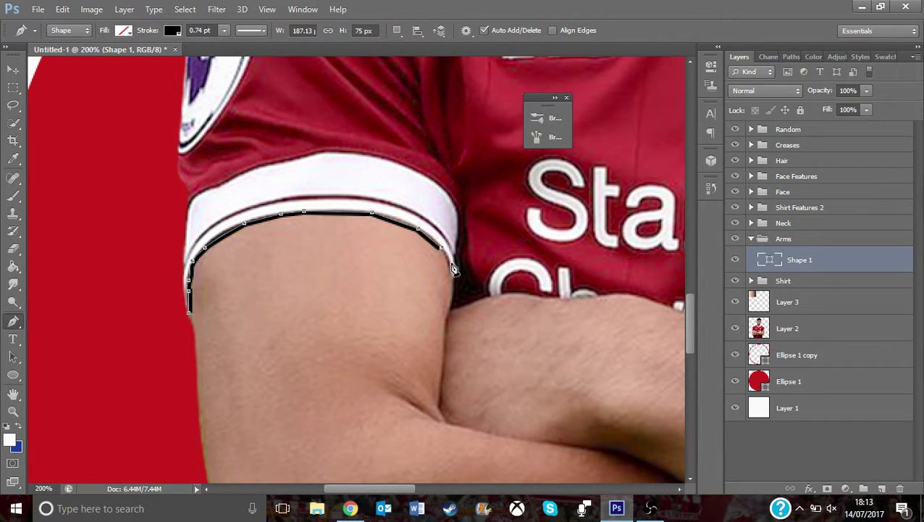
pyautogui.click(450, 266)
pyautogui.click(453, 277)
# - Continue the arm outline from the cuff down the inner edge of the upper arm to the elbow crease
pyautogui.click(453, 292)
pyautogui.click(450, 308)
pyautogui.click(448, 324)
pyautogui.click(448, 331)
pyautogui.click(447, 341)
pyautogui.click(445, 349)
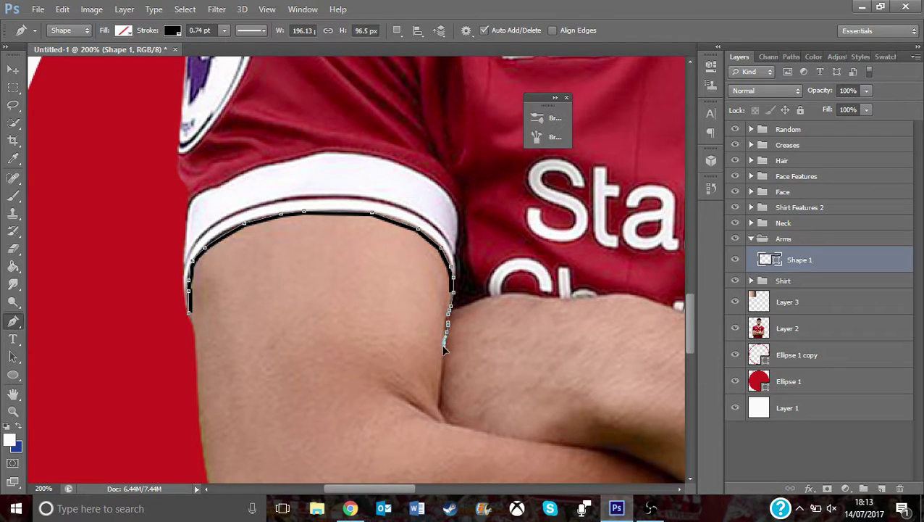
pyautogui.click(445, 358)
pyautogui.click(444, 367)
pyautogui.click(443, 375)
pyautogui.click(441, 384)
pyautogui.click(439, 393)
pyautogui.click(439, 403)
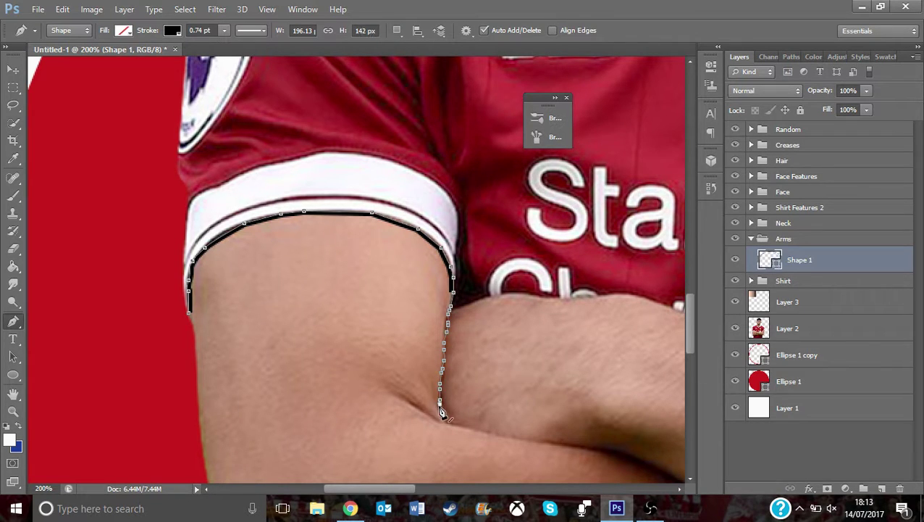
pyautogui.click(442, 413)
pyautogui.click(448, 421)
# - Extend the outline from the elbow crease along the top of the forearm, beneath the tucked-in wrist of the other arm
pyautogui.click(454, 423)
pyautogui.click(464, 424)
pyautogui.click(470, 426)
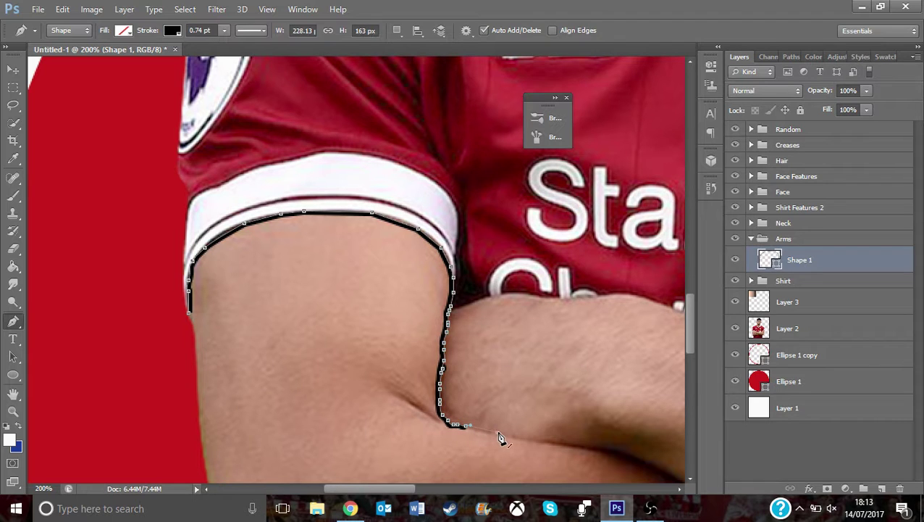
pyautogui.click(496, 432)
pyautogui.click(546, 443)
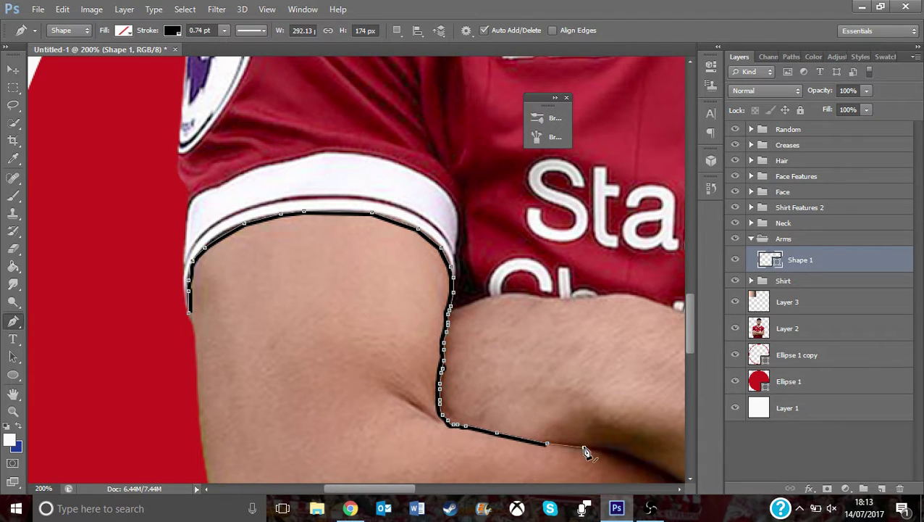
pyautogui.click(583, 447)
# - Trace the diagonal boundary between the two crossed forearms down to the point where the lower forearm disappears against the shirt
pyautogui.moveTo(404, 499); pyautogui.dragTo(468, 499)
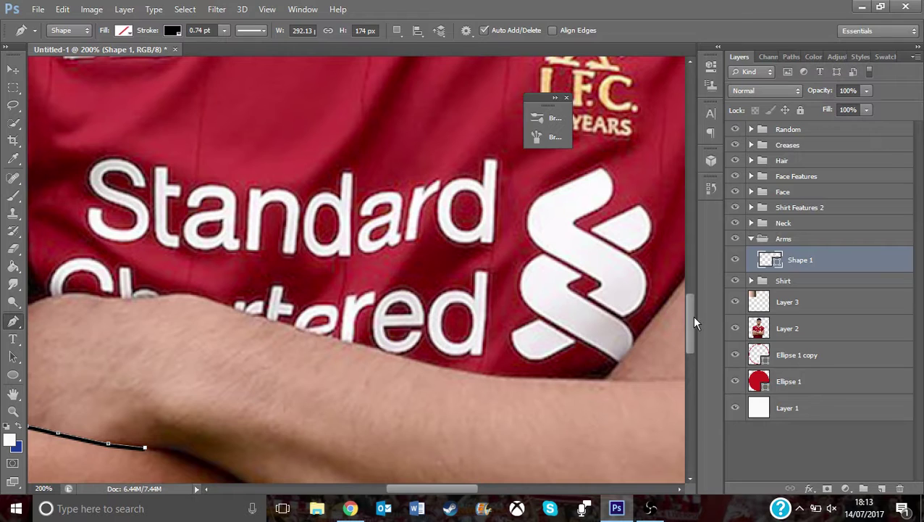
pyautogui.moveTo(691, 350); pyautogui.dragTo(688, 372)
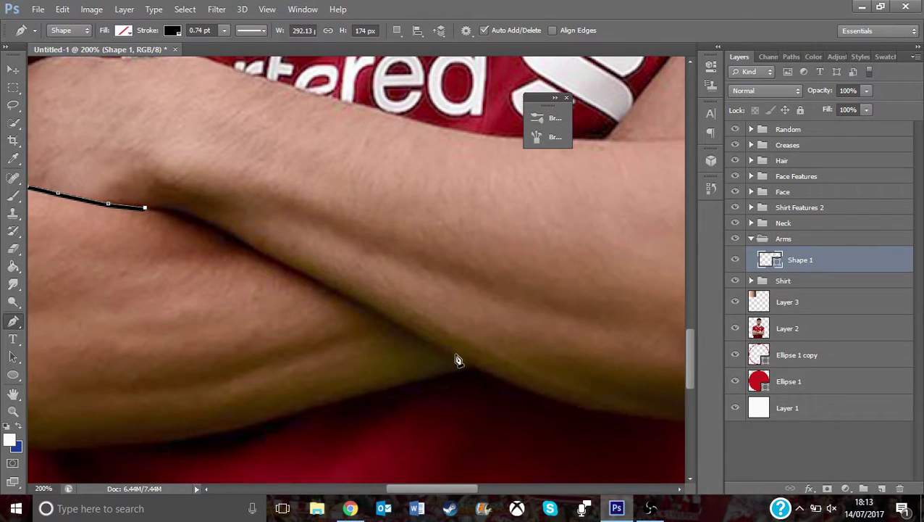
pyautogui.click(176, 210)
pyautogui.click(182, 209)
pyautogui.click(204, 213)
pyautogui.click(214, 219)
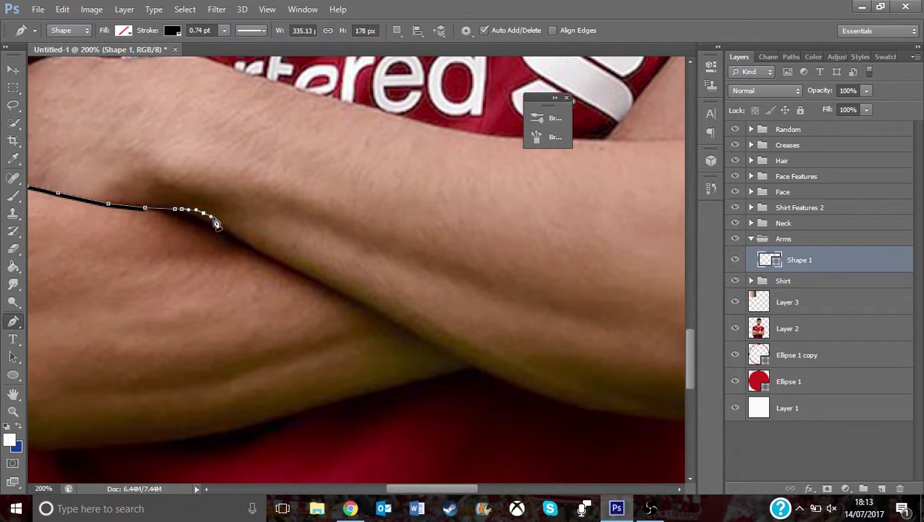
pyautogui.click(231, 231)
pyautogui.click(251, 240)
pyautogui.click(263, 249)
pyautogui.click(268, 253)
pyautogui.click(282, 258)
pyautogui.click(292, 262)
pyautogui.click(300, 268)
pyautogui.click(309, 274)
pyautogui.click(318, 280)
pyautogui.click(329, 286)
pyautogui.click(336, 287)
pyautogui.click(345, 291)
pyautogui.click(353, 296)
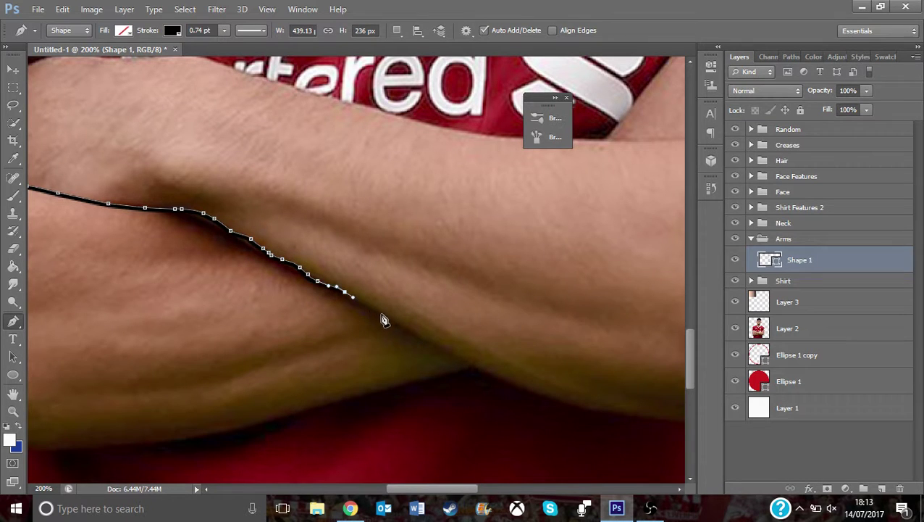
pyautogui.click(404, 329)
pyautogui.click(455, 356)
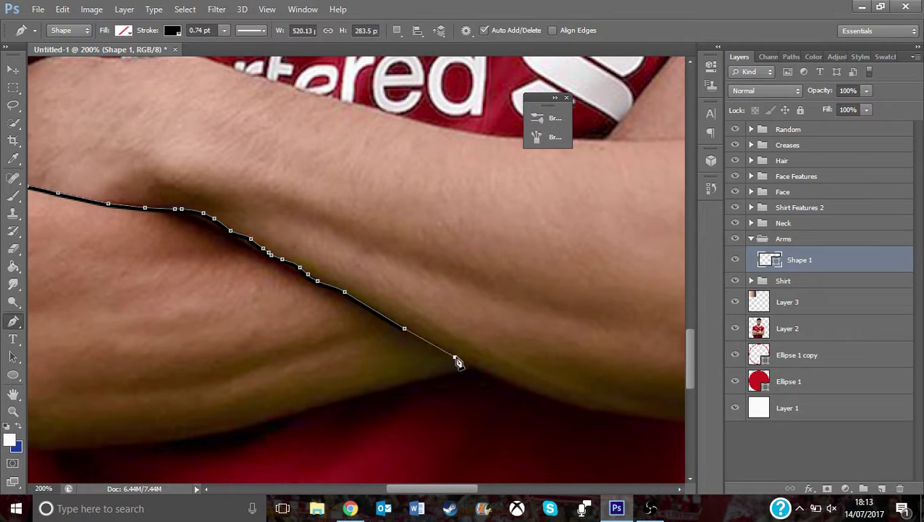
pyautogui.click(465, 361)
pyautogui.click(471, 366)
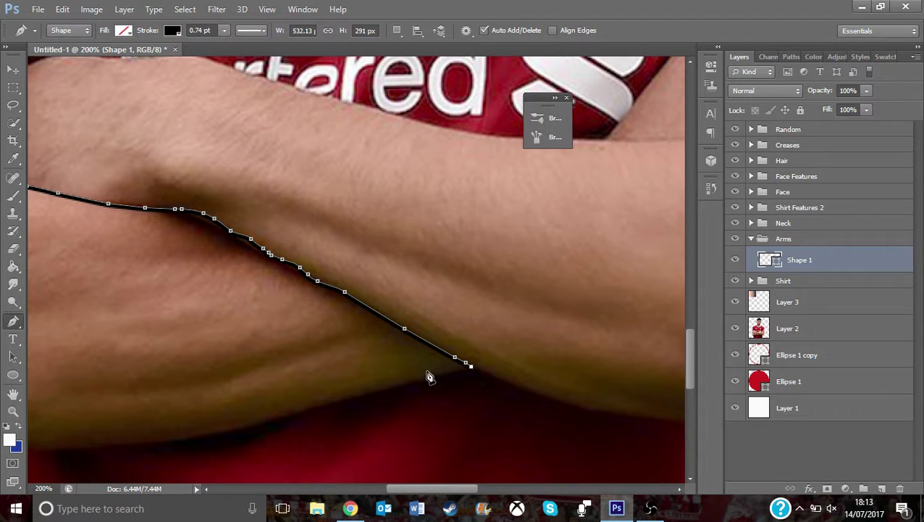
# - Trace the underside of the lower forearm from the crossing point back towards the elbow, along the shirt edge
pyautogui.click(412, 382)
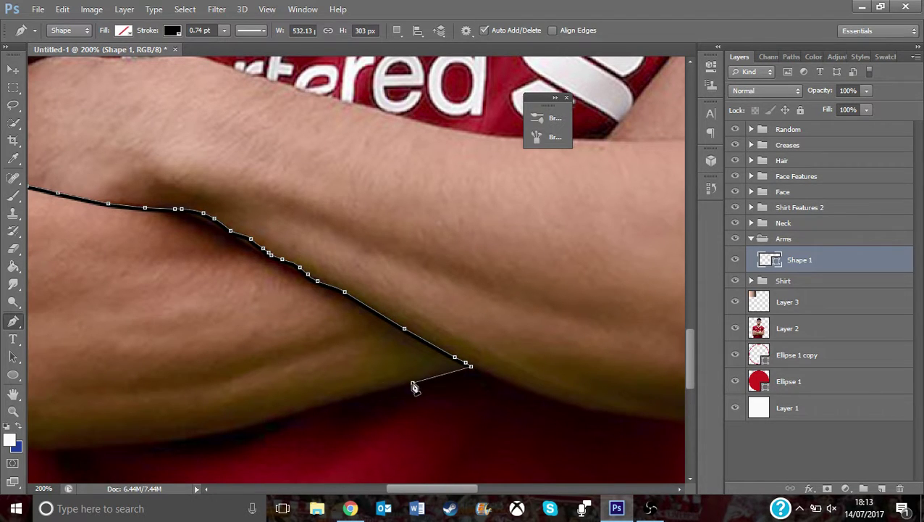
pyautogui.click(311, 407)
pyautogui.click(230, 429)
pyautogui.click(198, 434)
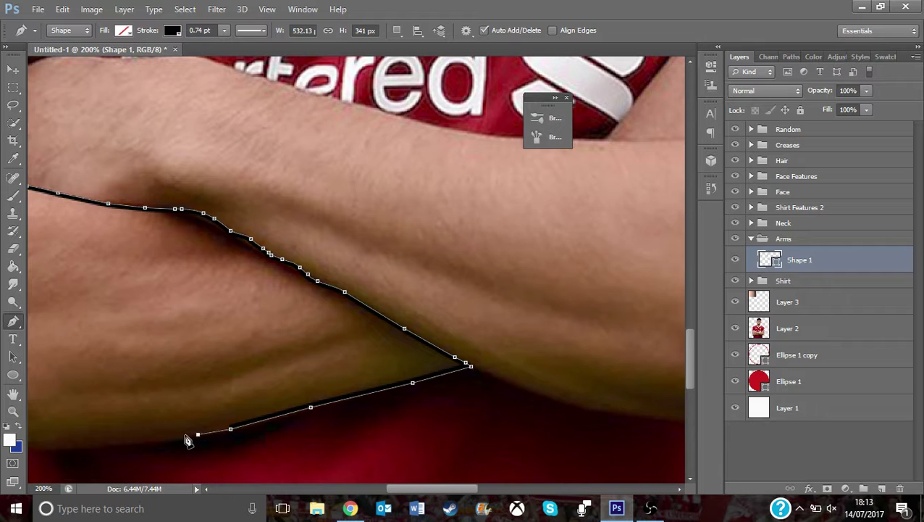
pyautogui.click(161, 439)
pyautogui.click(117, 445)
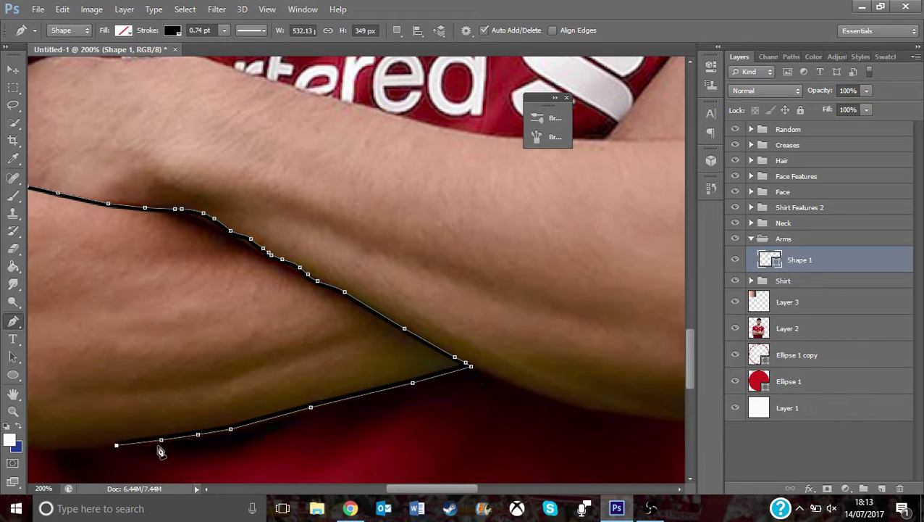
pyautogui.click(58, 447)
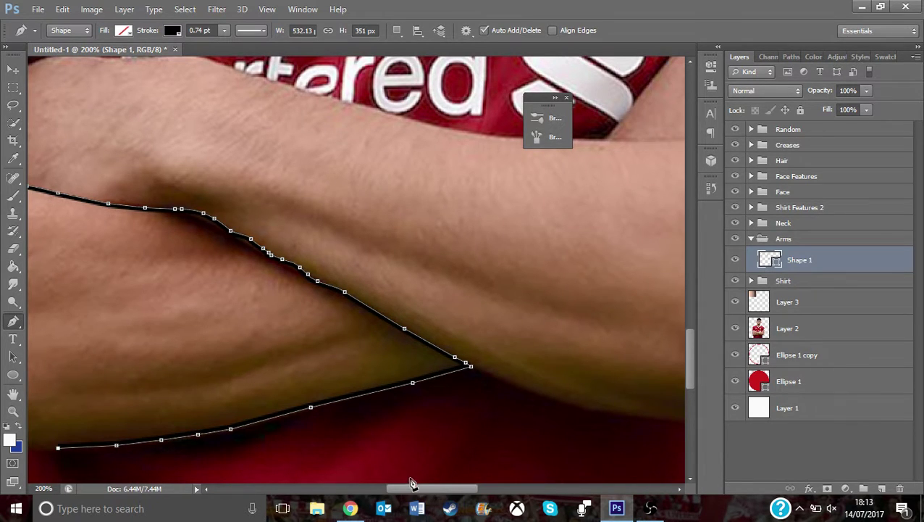
# - Continue the outline along the remaining underside of the forearm to the bottom of the elbow
pyautogui.moveTo(411, 486); pyautogui.dragTo(351, 488)
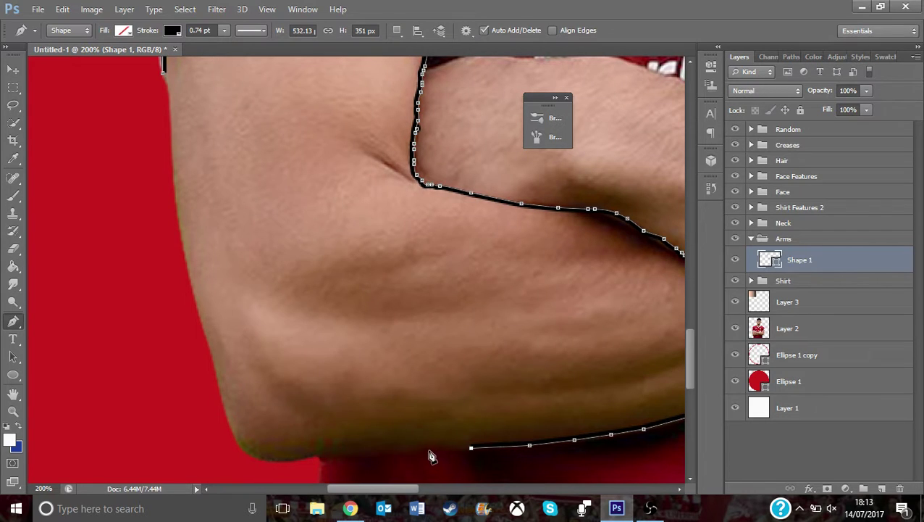
pyautogui.click(380, 452)
pyautogui.click(348, 453)
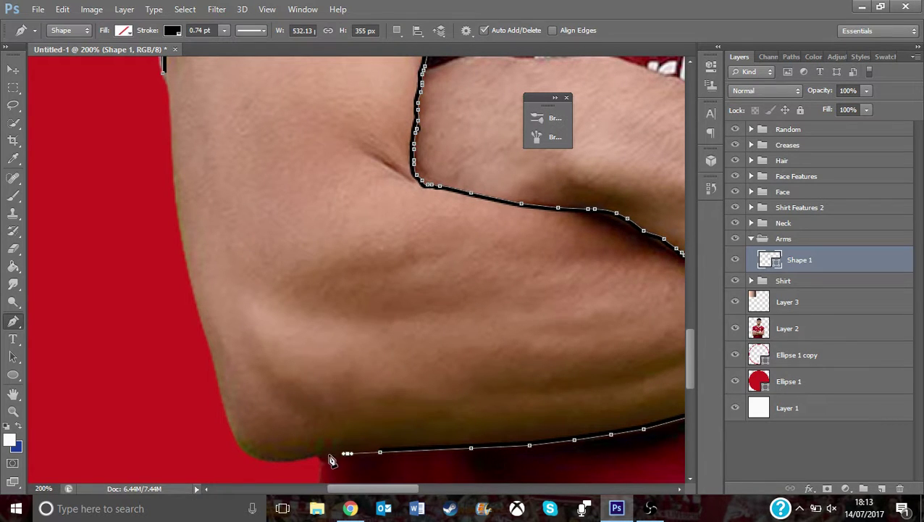
pyautogui.click(329, 455)
pyautogui.click(318, 455)
pyautogui.click(312, 456)
pyautogui.click(306, 458)
pyautogui.click(301, 460)
pyautogui.click(284, 462)
pyautogui.click(267, 462)
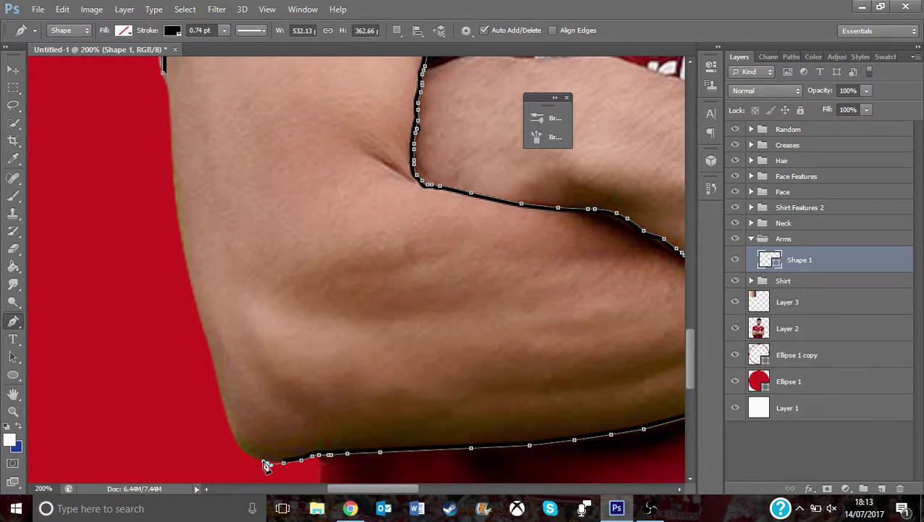
# - Trace around the elbow and up the outer edge of the arm, closing the shape at its starting point on the cuff
pyautogui.click(242, 447)
pyautogui.click(234, 432)
pyautogui.click(229, 420)
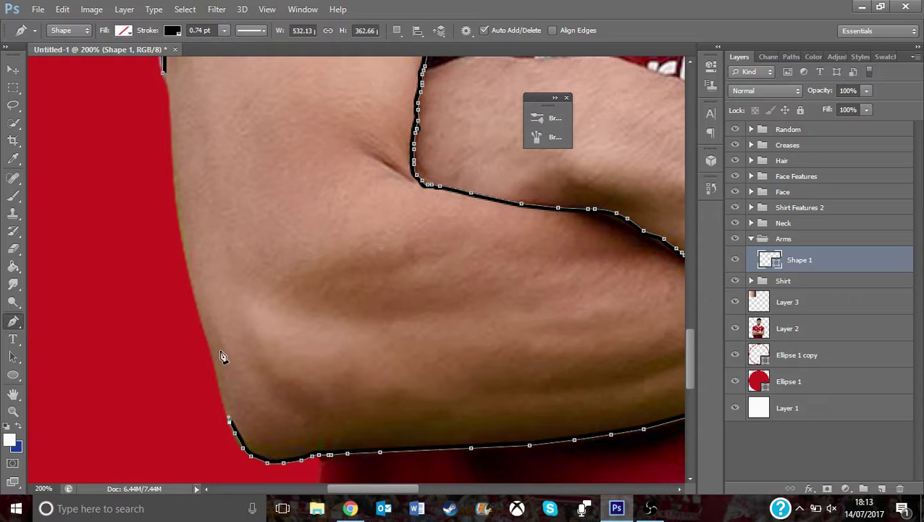
pyautogui.click(219, 388)
pyautogui.click(212, 354)
pyautogui.click(199, 311)
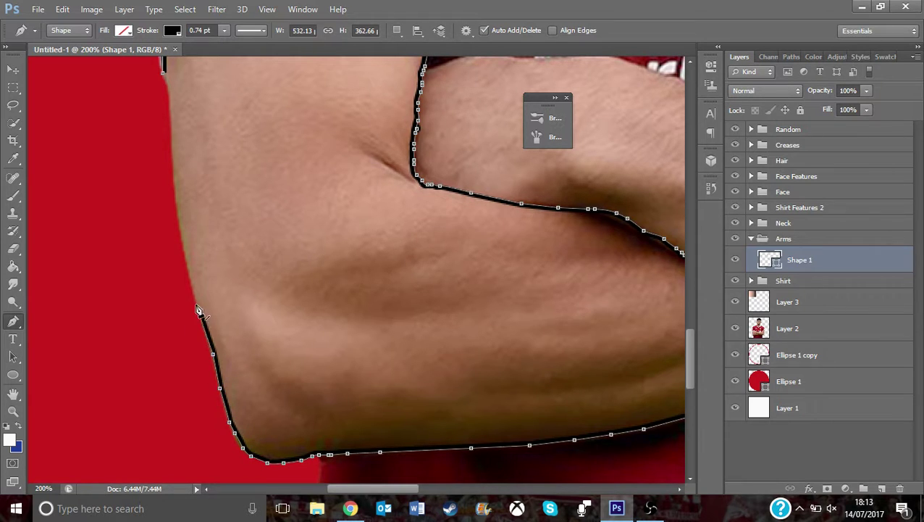
pyautogui.click(176, 194)
pyautogui.click(174, 122)
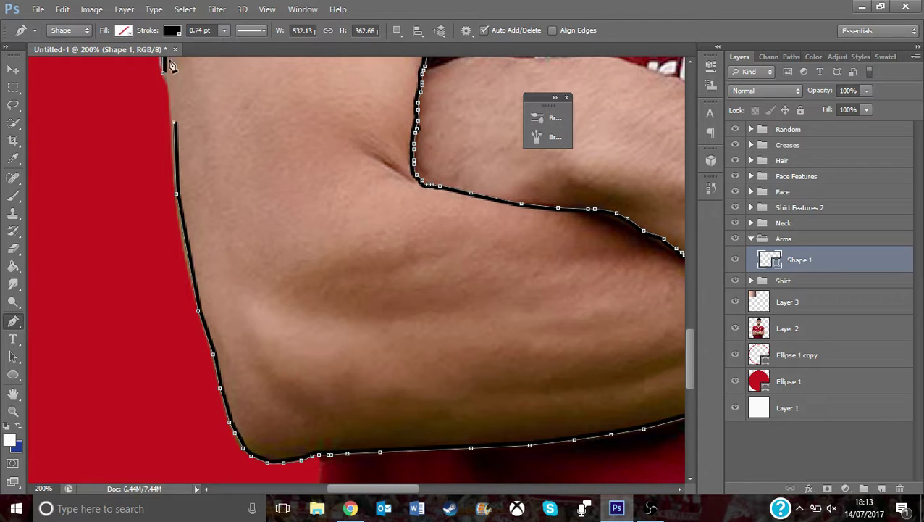
pyautogui.click(169, 87)
pyautogui.click(165, 78)
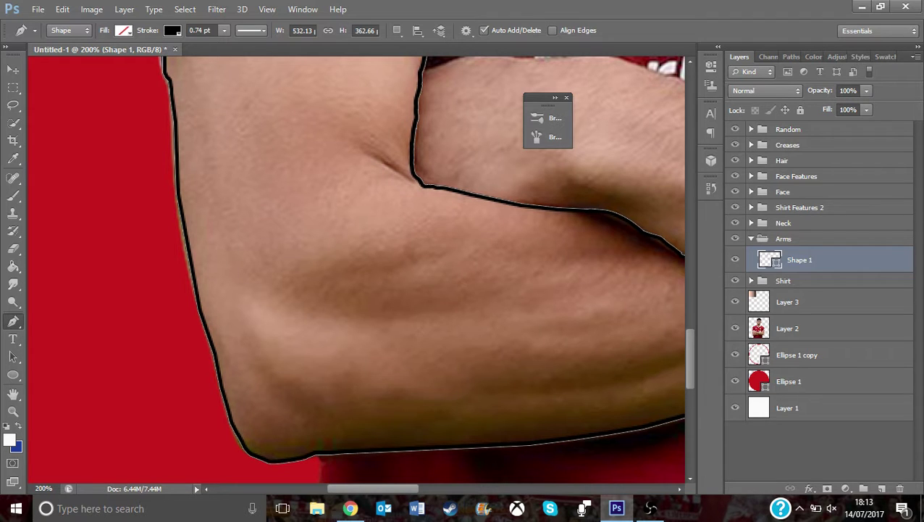
# - Hide the player photo in Layer 2 to inspect the traced arm outline, and check the live stream in Open Broadcaster Software
pyautogui.click(12, 413)
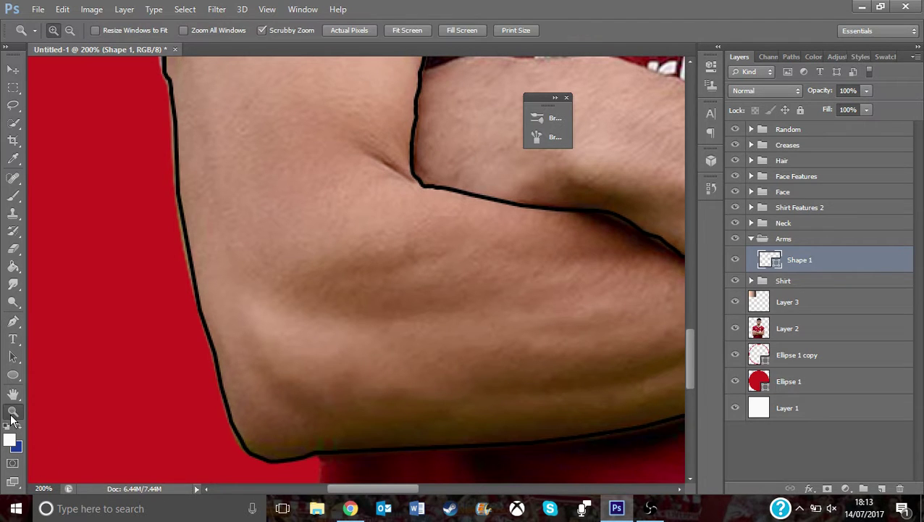
pyautogui.click(71, 31)
pyautogui.click(217, 199)
pyautogui.click(217, 200)
pyautogui.click(216, 200)
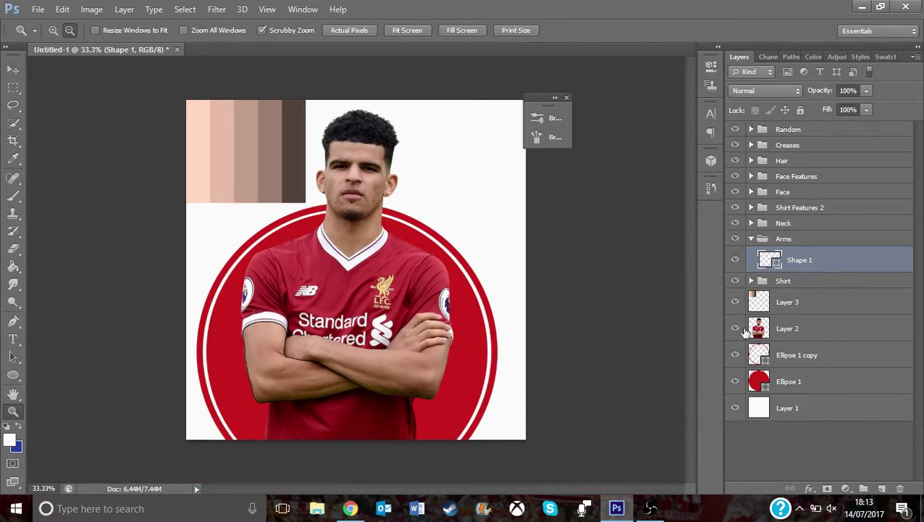
pyautogui.click(735, 328)
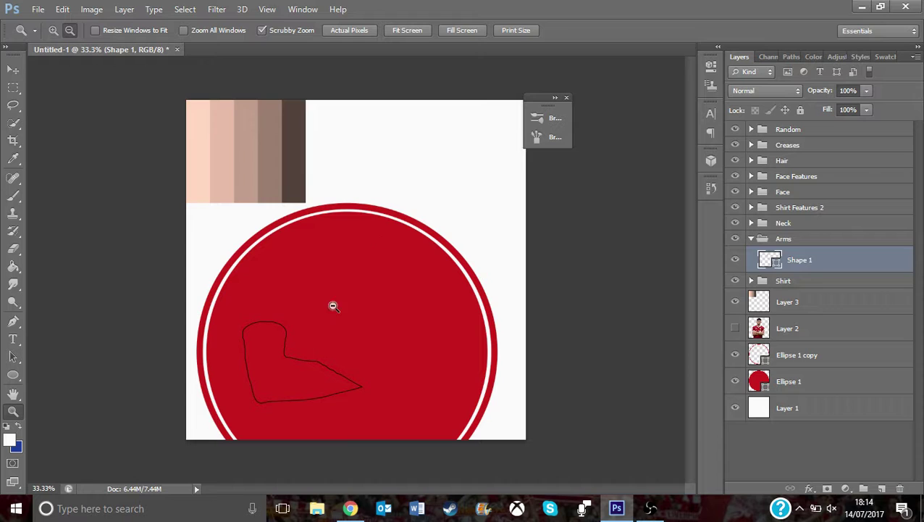
pyautogui.click(428, 345)
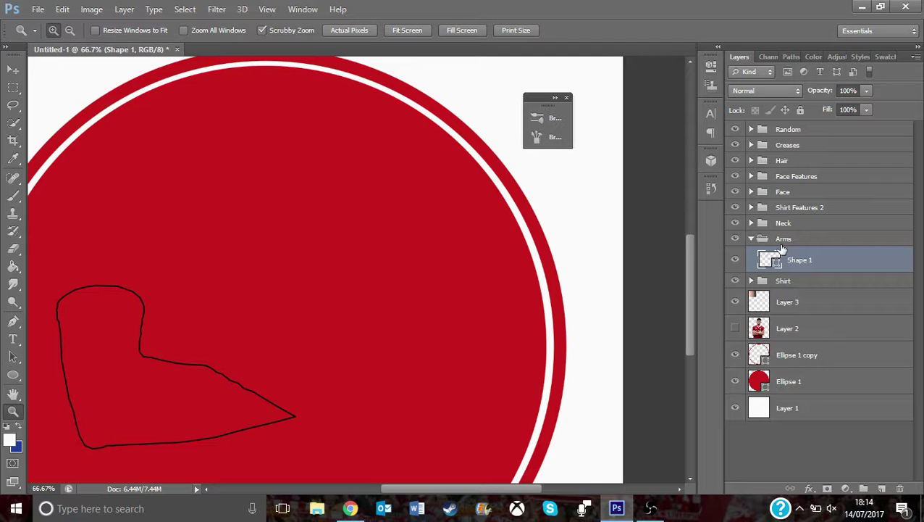
pyautogui.click(656, 516)
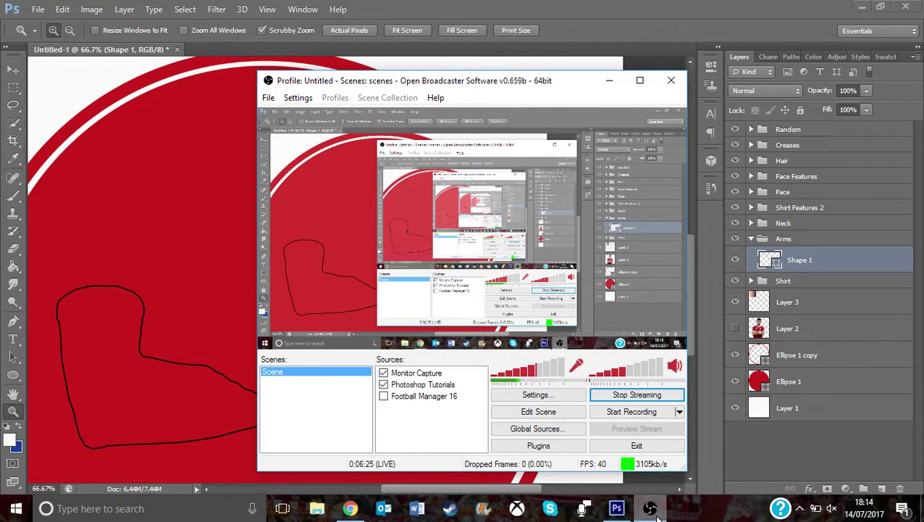
pyautogui.click(656, 514)
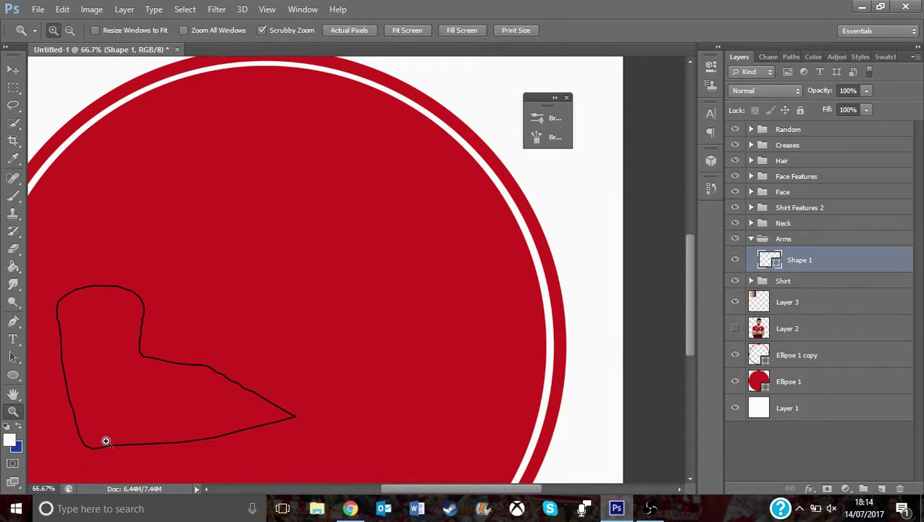
# - Remove the stroke from the traced arm shape and show the player photo in Layer 2 again
pyautogui.click(13, 321)
pyautogui.click(170, 33)
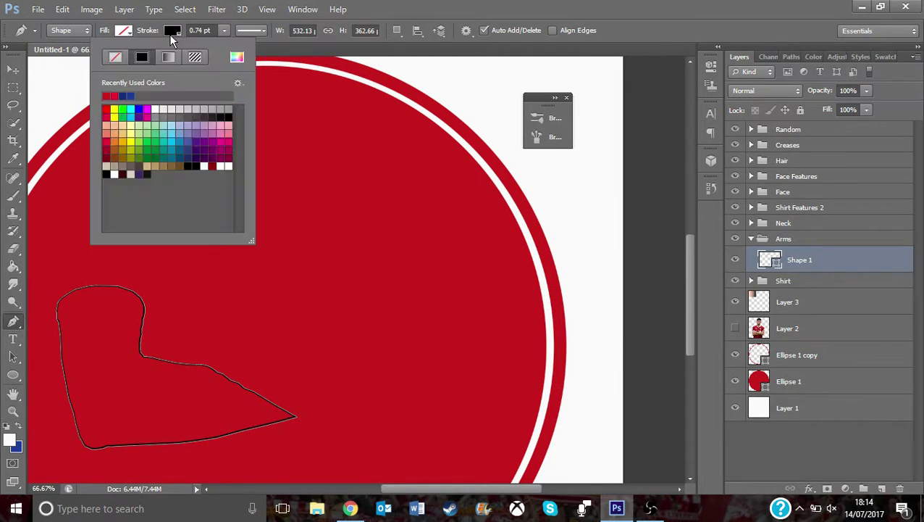
pyautogui.click(116, 56)
pyautogui.click(123, 30)
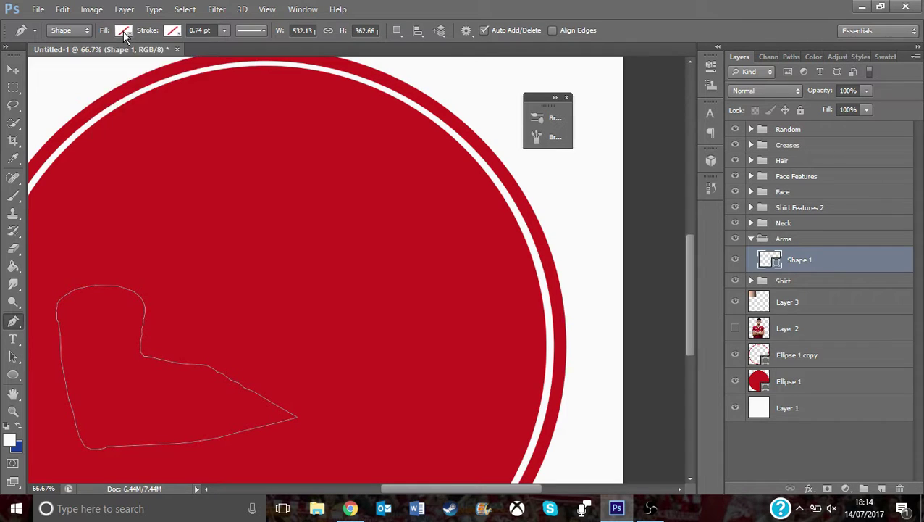
pyautogui.click(736, 329)
pyautogui.click(736, 329)
# - Fill the arm shape with a skin tone sampled from the photographed arm, adjusted to #a66f57
pyautogui.click(123, 30)
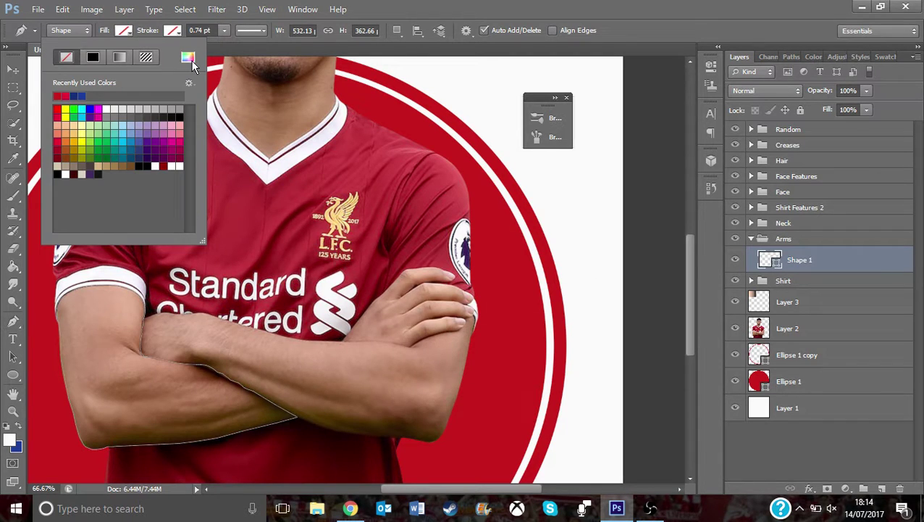
pyautogui.click(188, 56)
pyautogui.moveTo(151, 384); pyautogui.dragTo(192, 372)
pyautogui.click(516, 246)
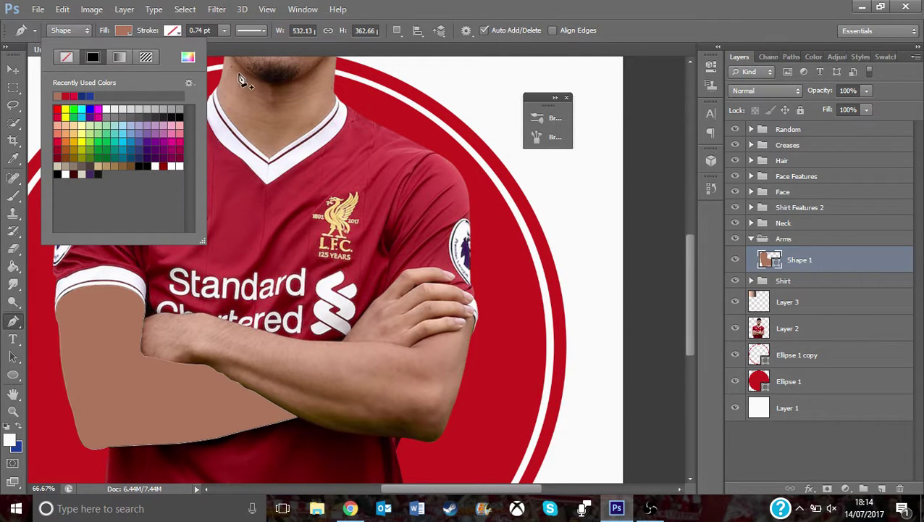
pyautogui.click(186, 57)
pyautogui.click(284, 311)
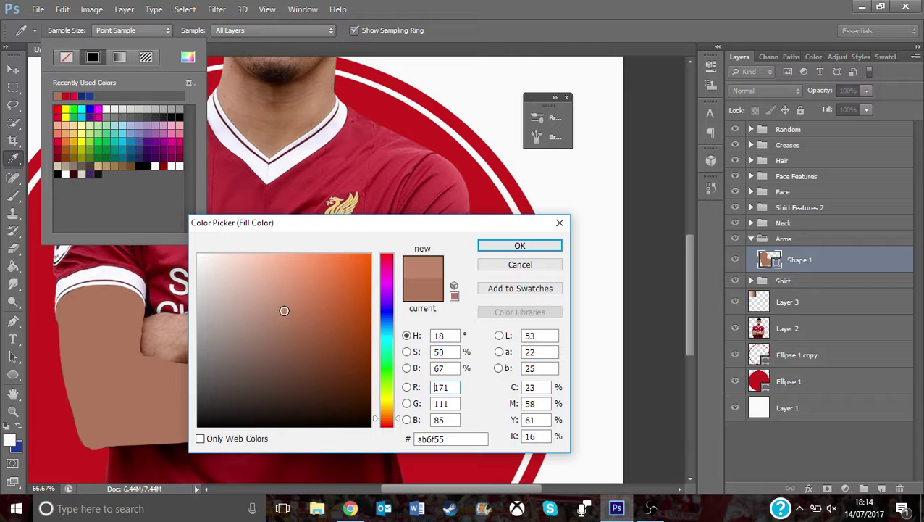
pyautogui.click(281, 313)
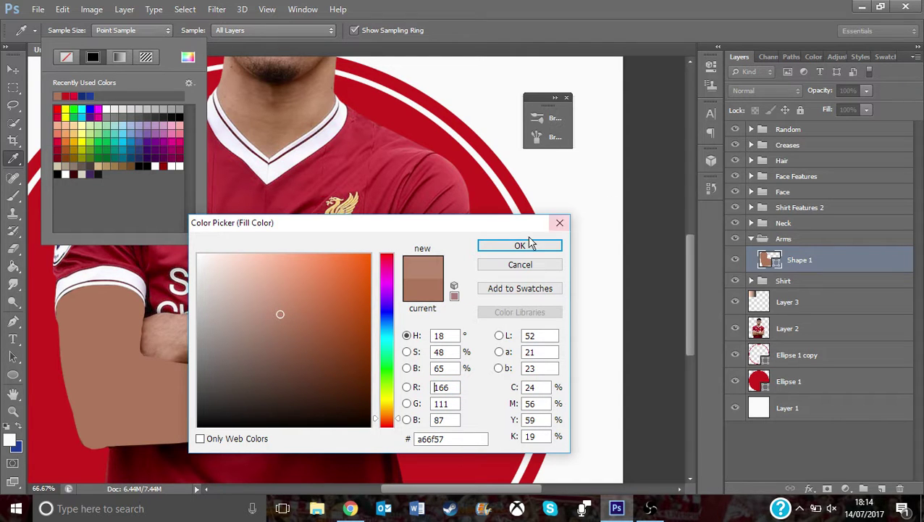
pyautogui.click(492, 244)
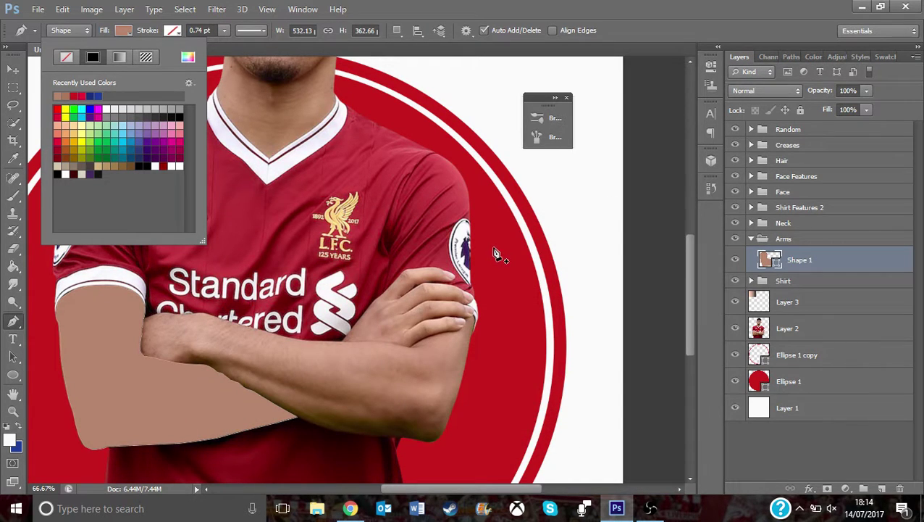
# - Hide the filled arm shape to expose the shading of the photographed arm underneath
pyautogui.click(729, 261)
pyautogui.click(736, 260)
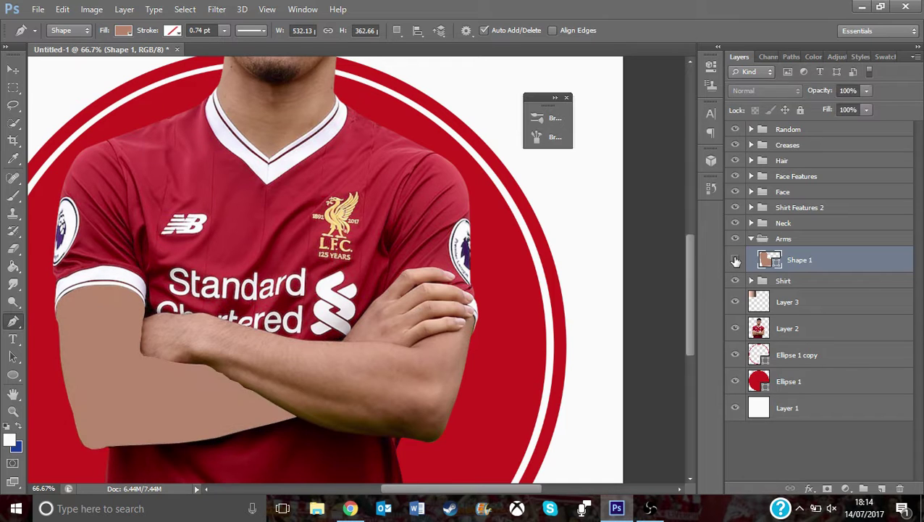
pyautogui.click(736, 260)
# - Trace the shaded patch in the middle of the lower forearm near the elbow as a closed Pen shape about 152 by 51 px
pyautogui.click(14, 393)
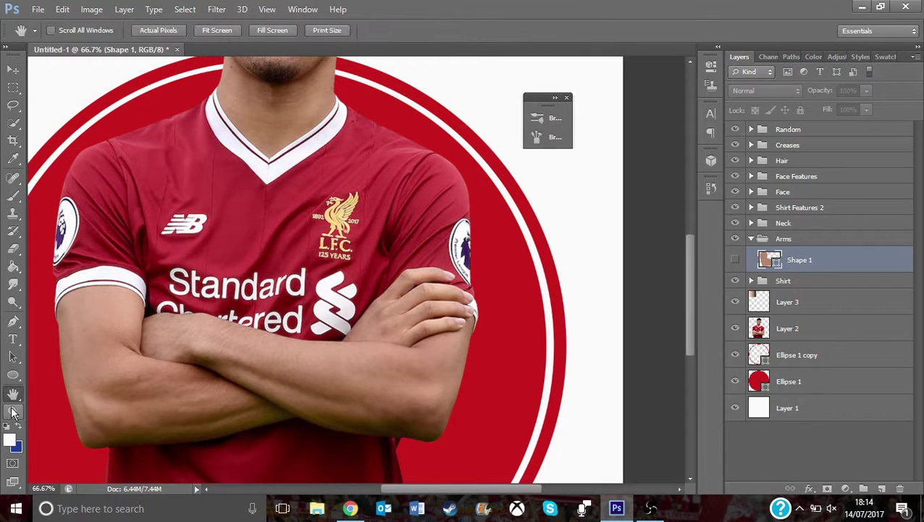
pyautogui.click(13, 411)
pyautogui.click(215, 437)
pyautogui.click(215, 436)
pyautogui.click(215, 435)
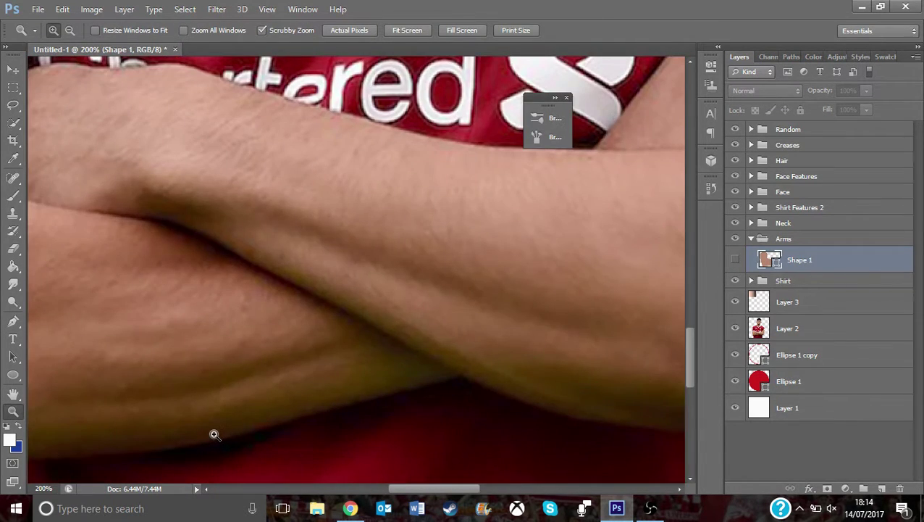
pyautogui.moveTo(428, 489); pyautogui.dragTo(408, 490)
pyautogui.click(13, 321)
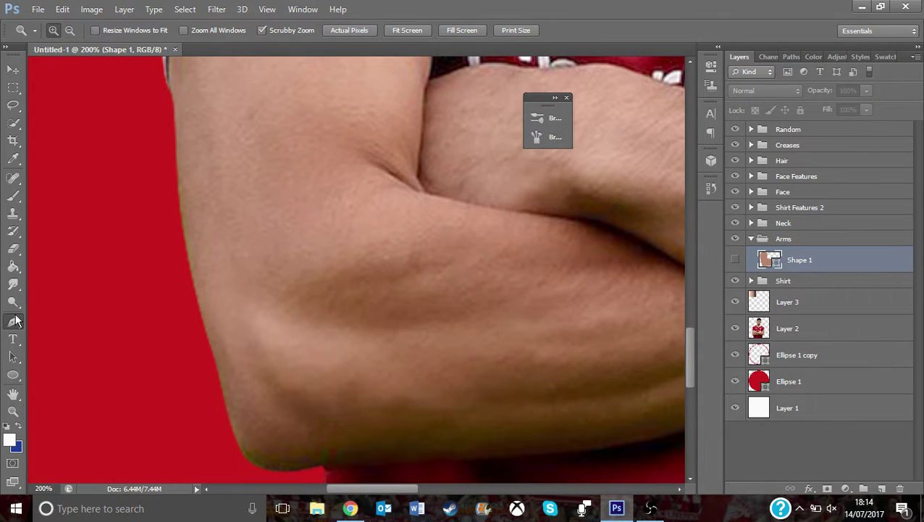
pyautogui.click(298, 292)
pyautogui.moveTo(337, 281)
pyautogui.mouseDown()
pyautogui.moveTo(388, 270)
pyautogui.moveTo(429, 276)
pyautogui.mouseUp()
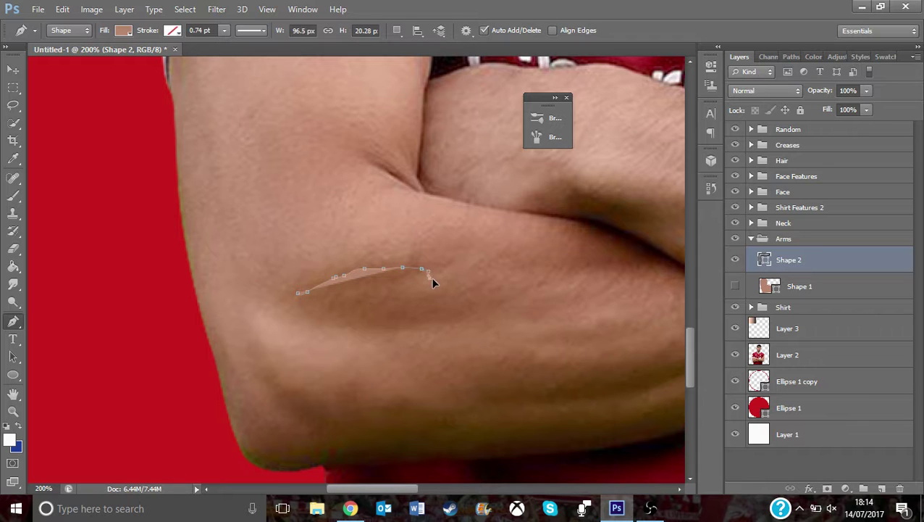
pyautogui.moveTo(494, 298)
pyautogui.mouseDown()
pyautogui.moveTo(497, 314)
pyautogui.moveTo(457, 324)
pyautogui.mouseUp()
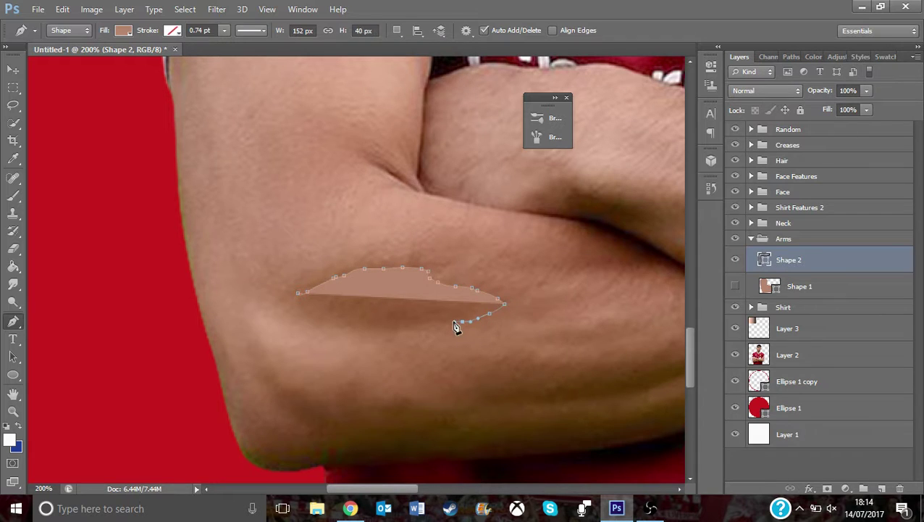
pyautogui.click(359, 333)
pyautogui.click(325, 325)
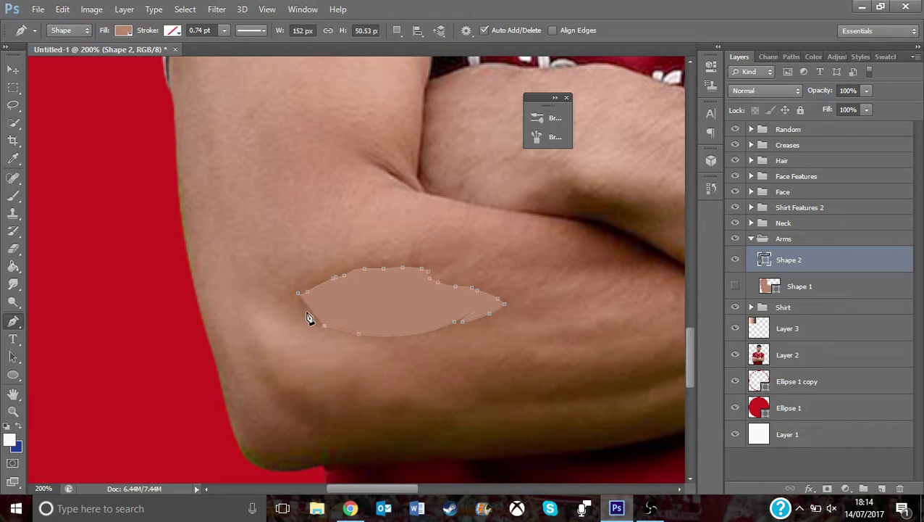
pyautogui.click(299, 296)
# - Show the base arm shape and set the shaded patch's fill to the slightly darker skin tone #9f6952
pyautogui.click(736, 287)
pyautogui.click(125, 32)
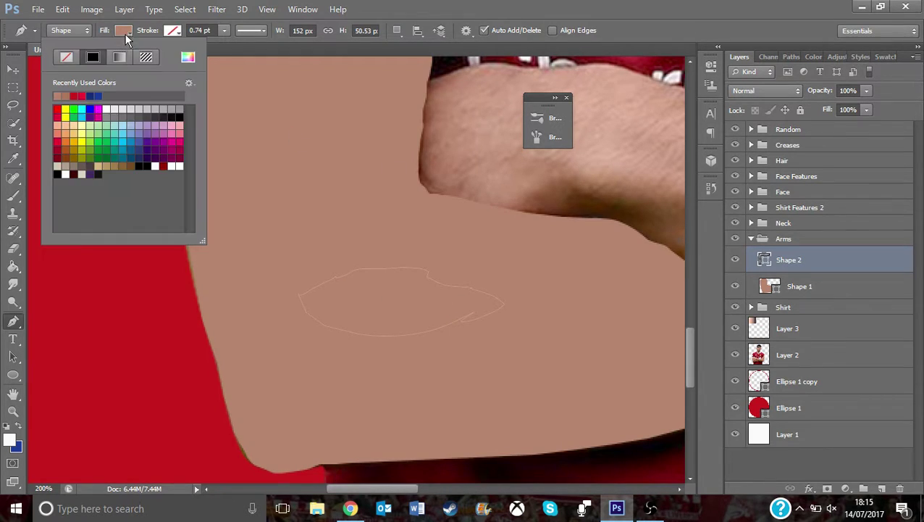
pyautogui.click(189, 61)
pyautogui.click(284, 320)
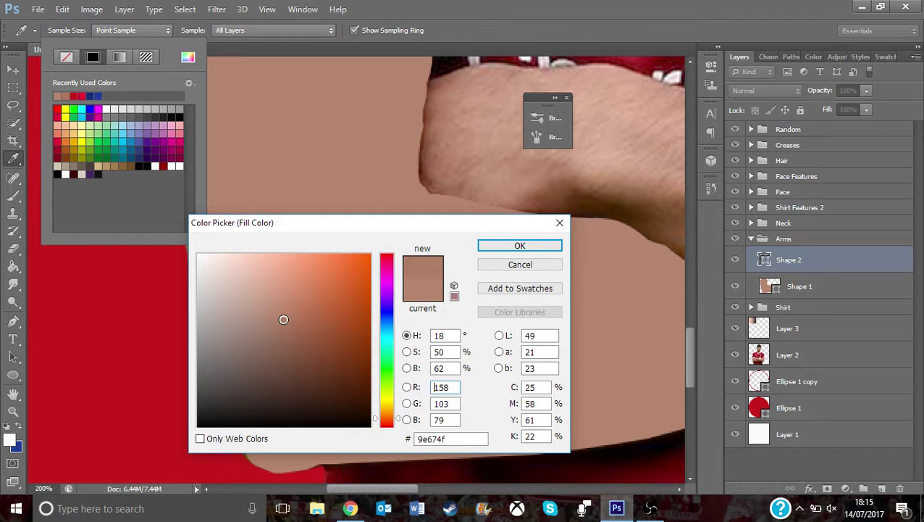
pyautogui.click(281, 319)
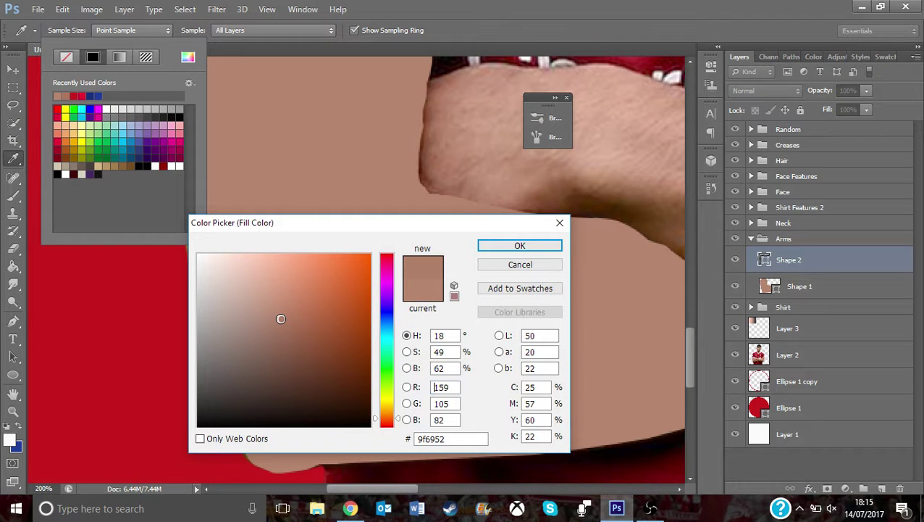
pyautogui.click(518, 245)
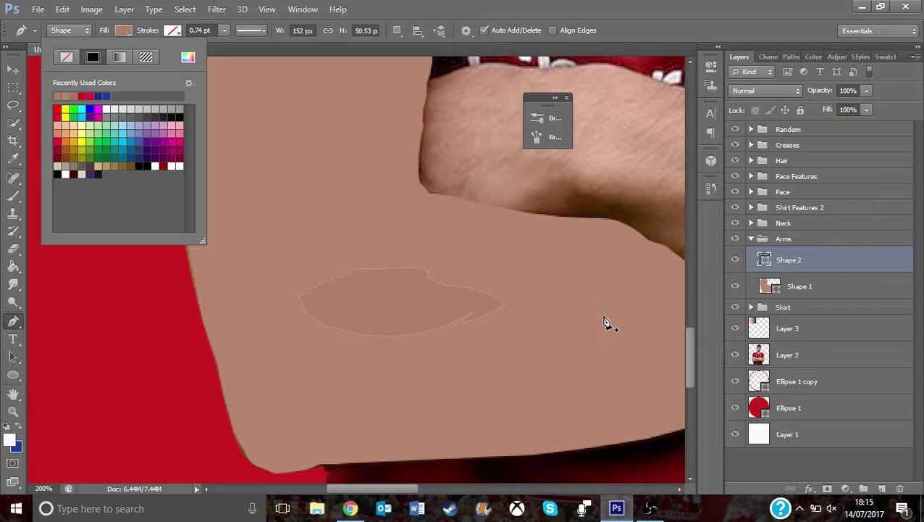
# - Hide the base arm shape and start a new Pen shape along the lower edge of the dark crease between the crossed forearms
pyautogui.click(734, 287)
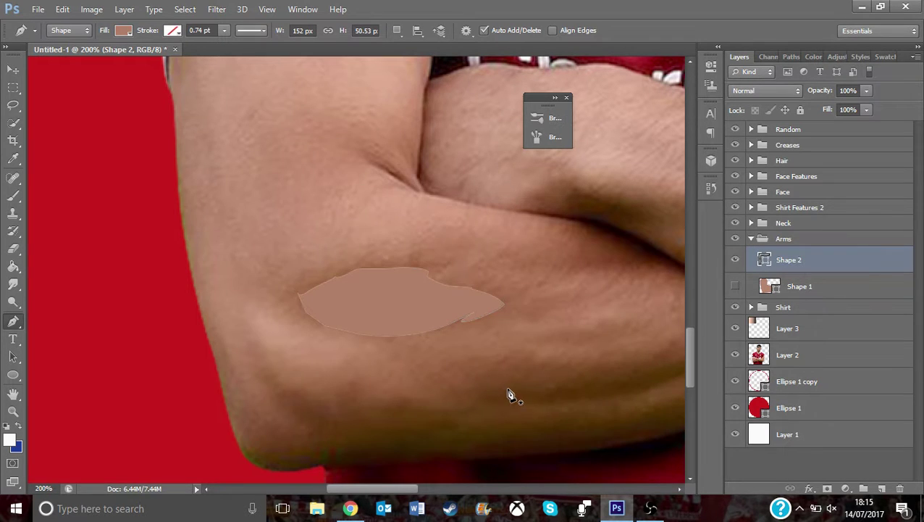
pyautogui.moveTo(390, 488); pyautogui.dragTo(447, 488)
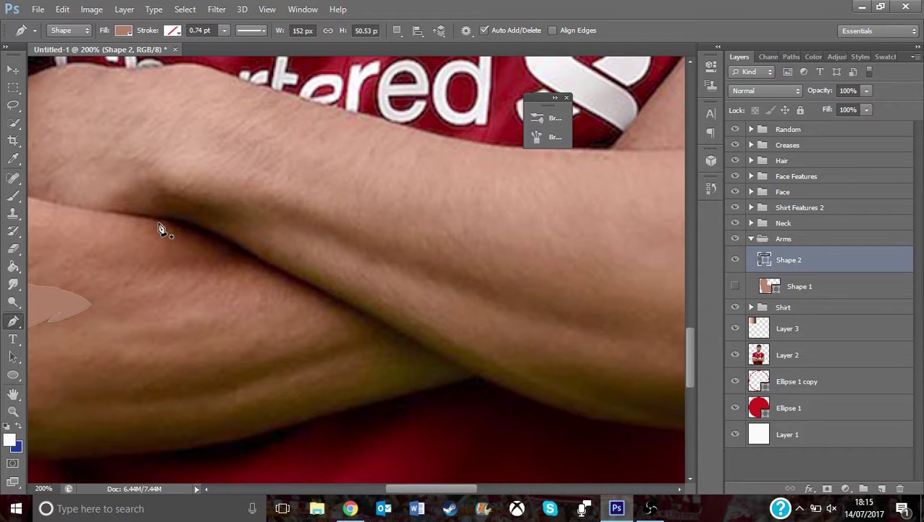
pyautogui.click(159, 221)
pyautogui.click(174, 225)
pyautogui.click(190, 230)
pyautogui.click(207, 238)
pyautogui.click(217, 241)
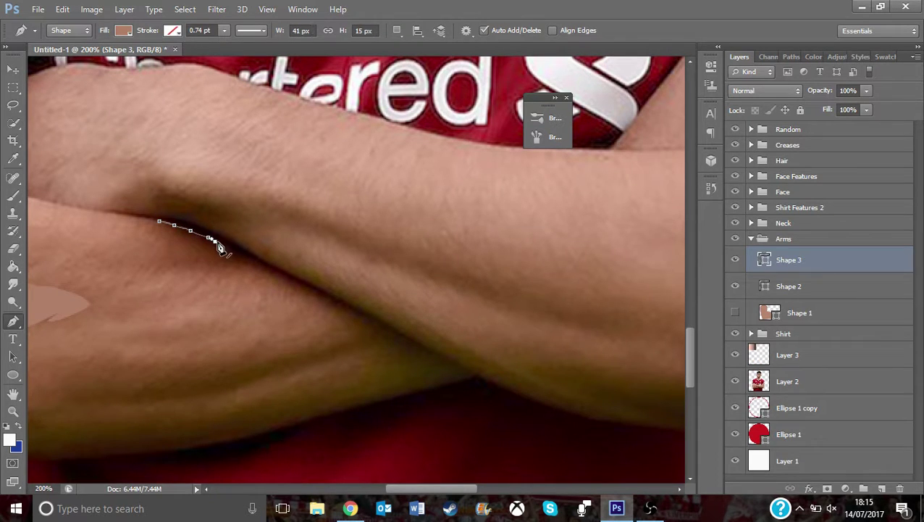
pyautogui.click(229, 245)
pyautogui.click(240, 251)
pyautogui.click(262, 267)
pyautogui.click(281, 277)
pyautogui.click(322, 297)
pyautogui.click(333, 306)
pyautogui.click(335, 308)
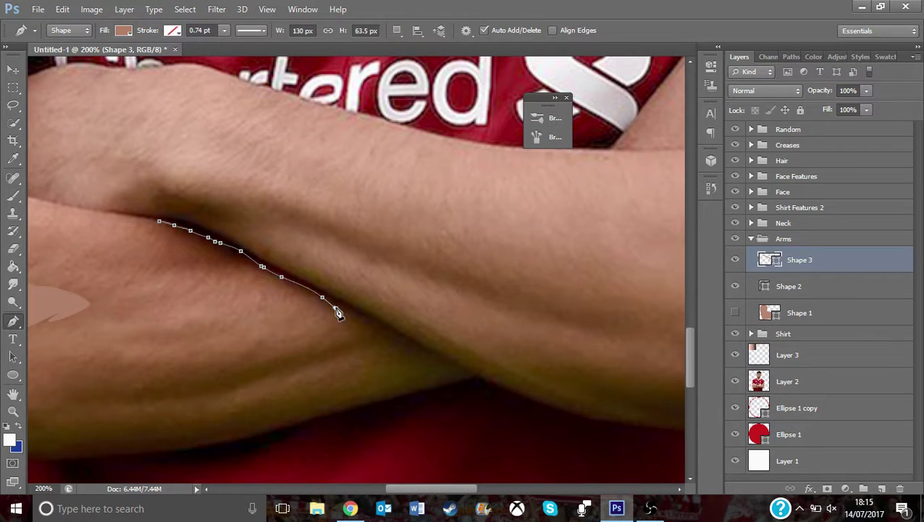
# - Continue the crease shadow's lower edge down to the point where the two forearms meet the shirt
pyautogui.click(360, 320)
pyautogui.click(390, 335)
pyautogui.click(406, 347)
pyautogui.click(420, 358)
pyautogui.click(434, 365)
pyautogui.click(453, 370)
pyautogui.click(467, 376)
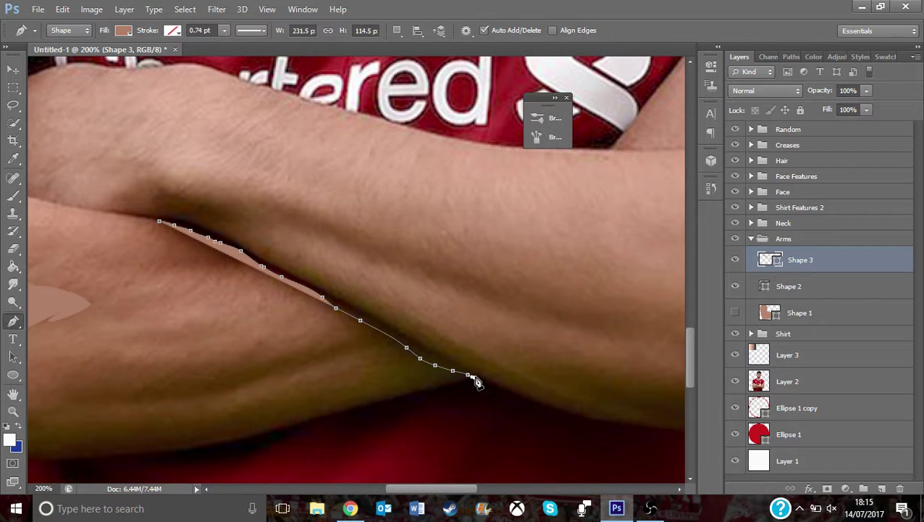
pyautogui.click(472, 378)
# - Trace back up along the crease's upper edge and close the thin shadow shape at its starting point
pyautogui.click(391, 329)
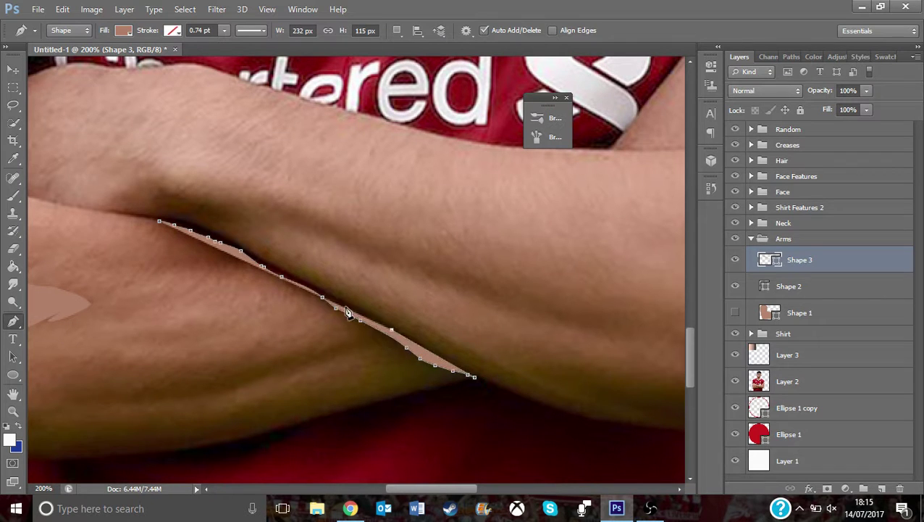
pyautogui.click(339, 302)
pyautogui.click(292, 276)
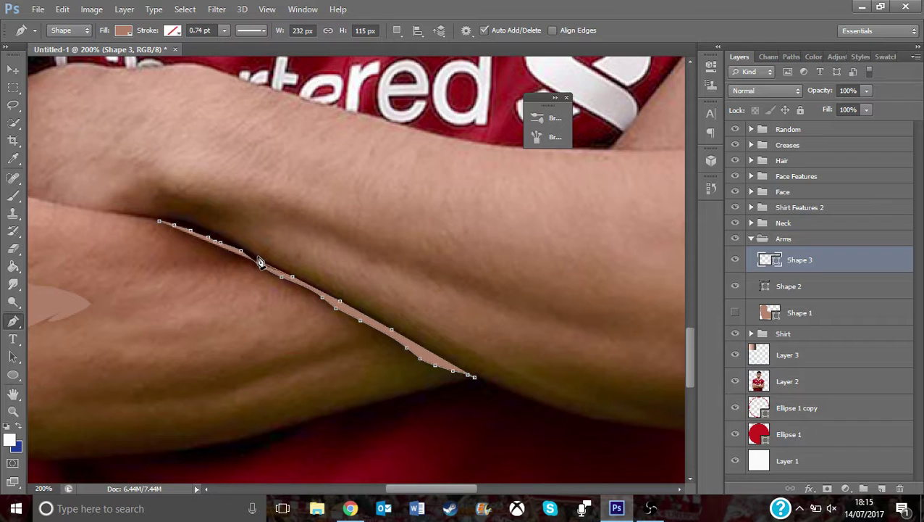
pyautogui.click(261, 264)
pyautogui.click(252, 251)
pyautogui.click(237, 244)
pyautogui.click(215, 234)
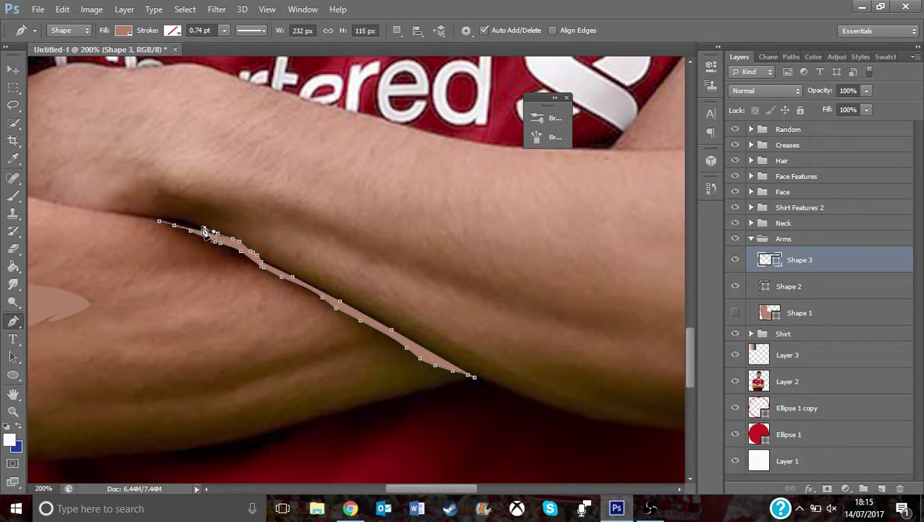
pyautogui.click(160, 222)
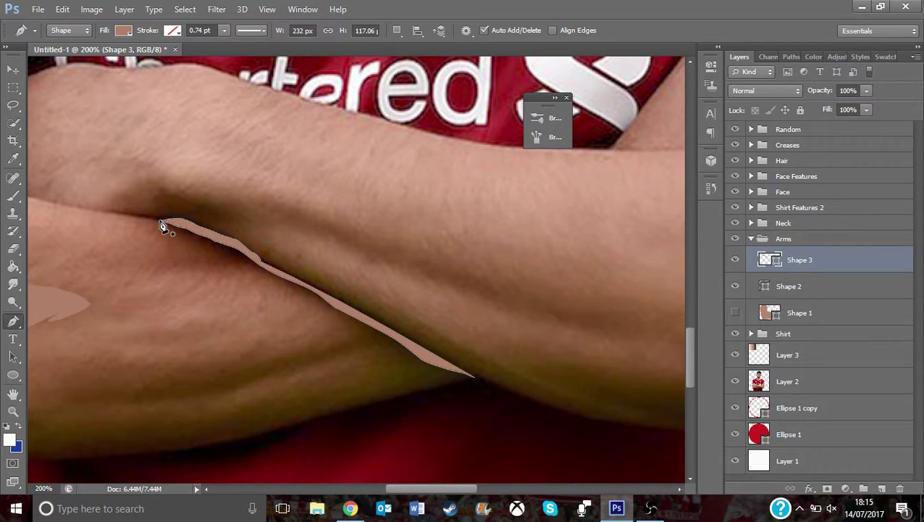
pyautogui.click(14, 410)
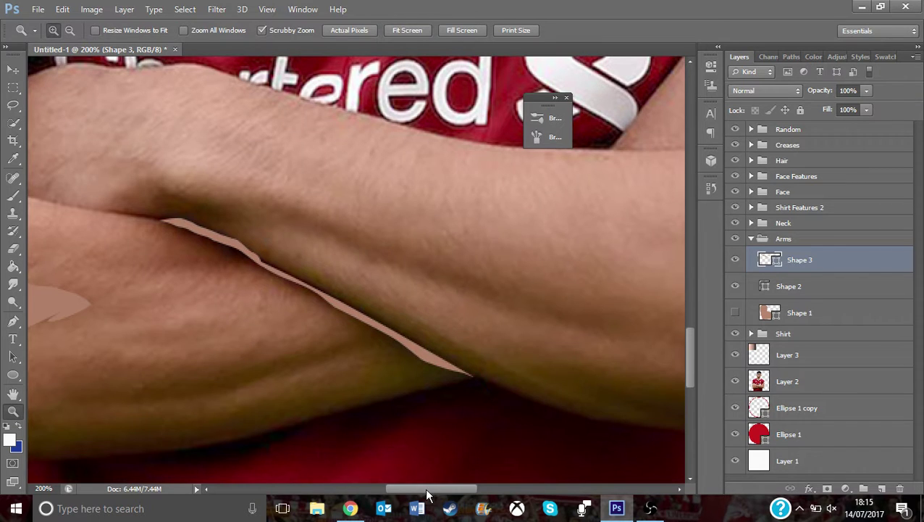
pyautogui.moveTo(428, 495); pyautogui.dragTo(401, 495)
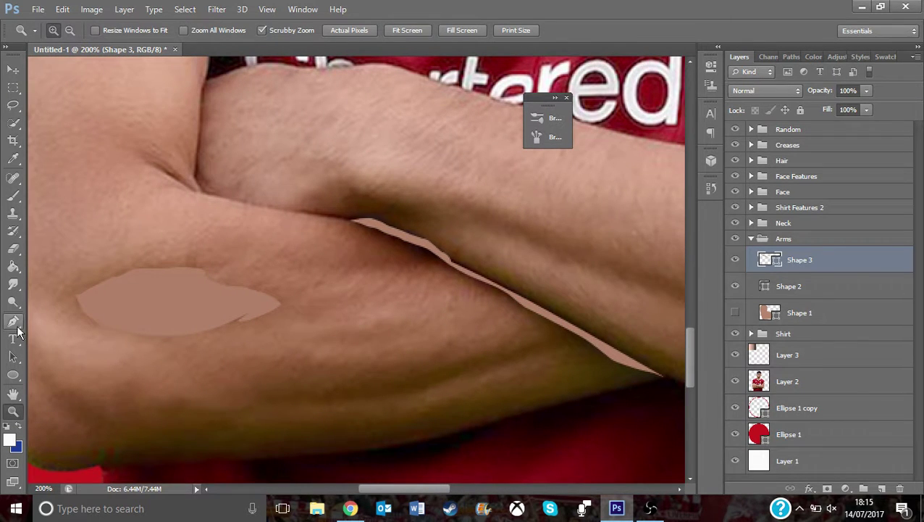
# - Draw a thin Pen shape over the long shadow along the lower part of the folded forearm
pyautogui.click(15, 326)
pyautogui.click(245, 388)
pyautogui.click(397, 381)
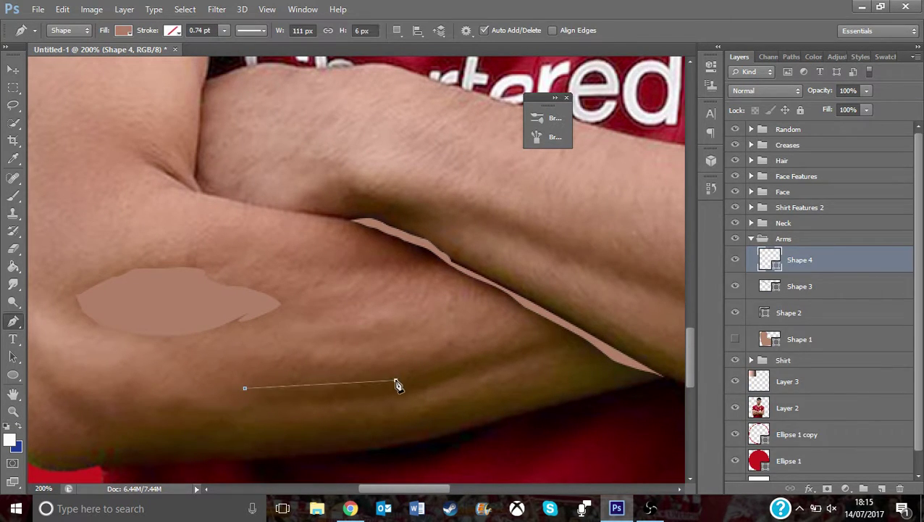
pyautogui.click(522, 344)
pyautogui.click(556, 337)
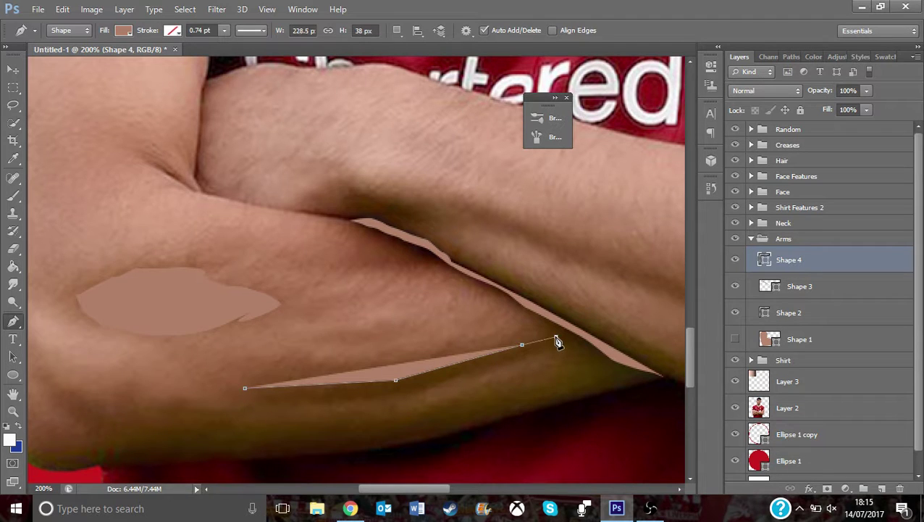
pyautogui.click(464, 380)
pyautogui.click(346, 396)
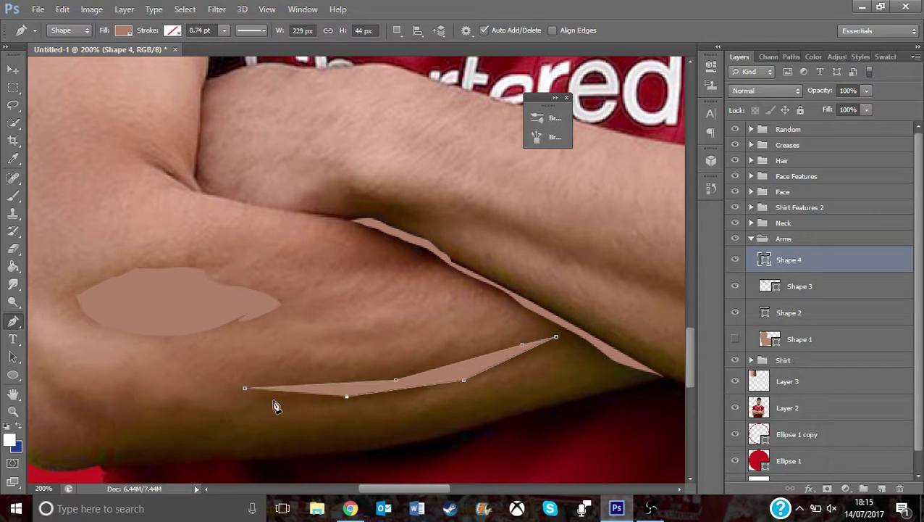
pyautogui.click(266, 402)
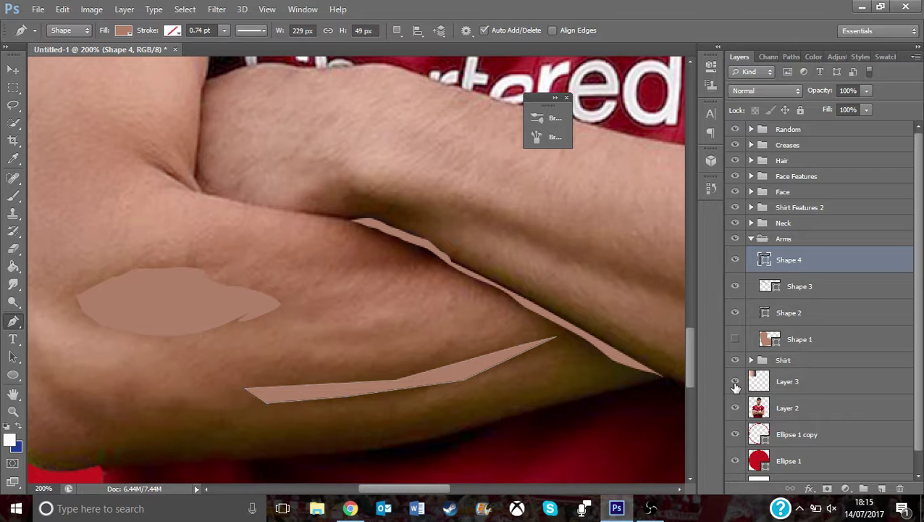
# - Show the base arm shape and view the whole artwork to check the forearm shading
pyautogui.click(735, 348)
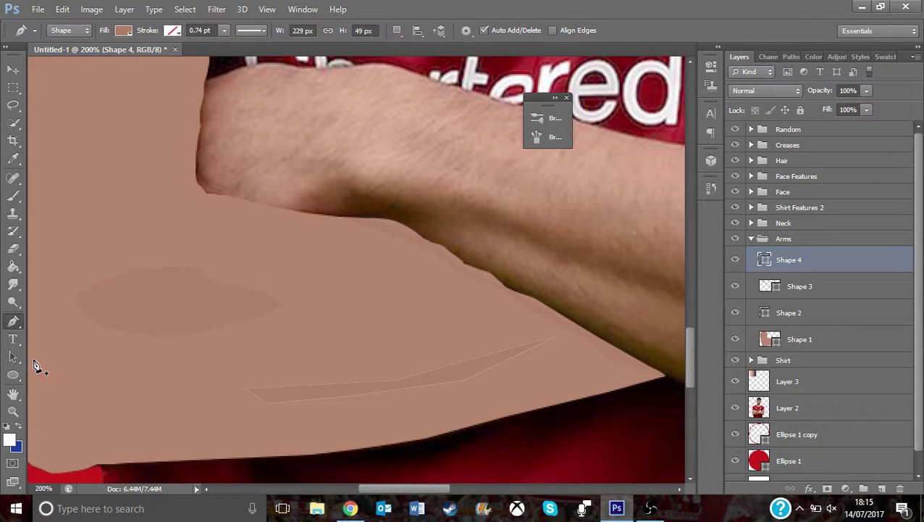
pyautogui.click(14, 411)
pyautogui.click(70, 31)
pyautogui.click(131, 134)
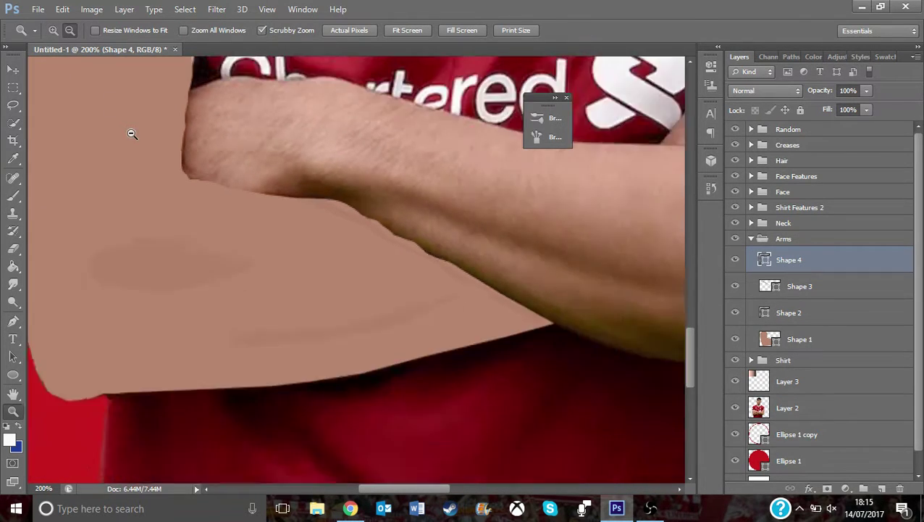
pyautogui.click(130, 134)
pyautogui.click(131, 133)
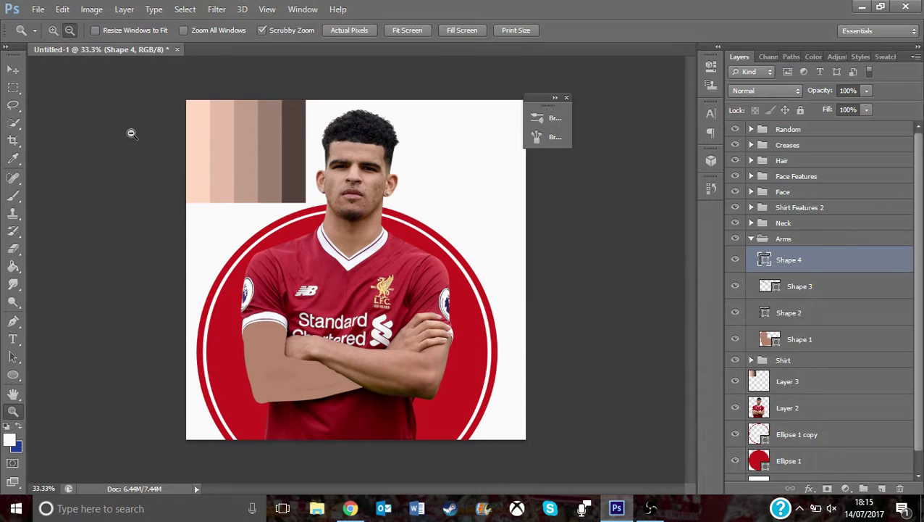
# - Hide the base arm shape and start a new Pen shape down the outer edge of the upper arm
pyautogui.click(53, 30)
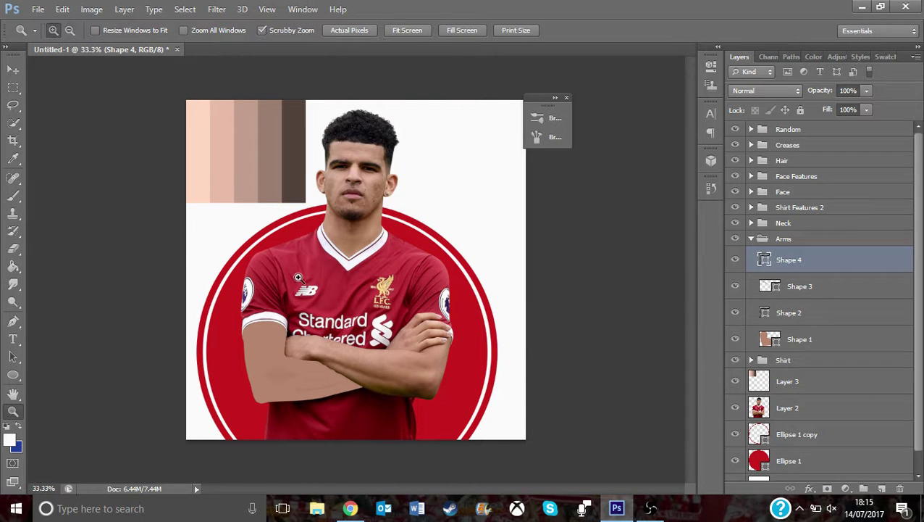
pyautogui.click(299, 276)
pyautogui.click(254, 454)
pyautogui.click(254, 454)
pyautogui.click(254, 454)
pyautogui.click(254, 455)
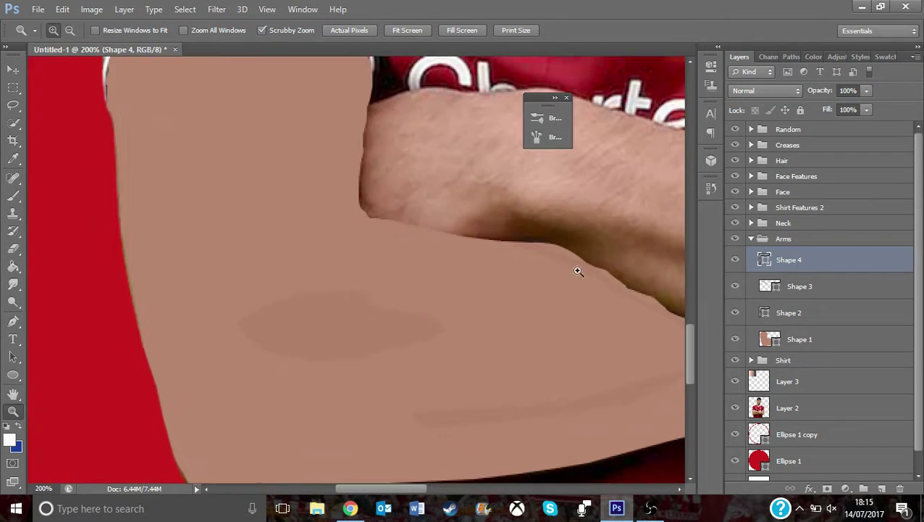
pyautogui.scroll(-3, 684, 327)
pyautogui.click(735, 341)
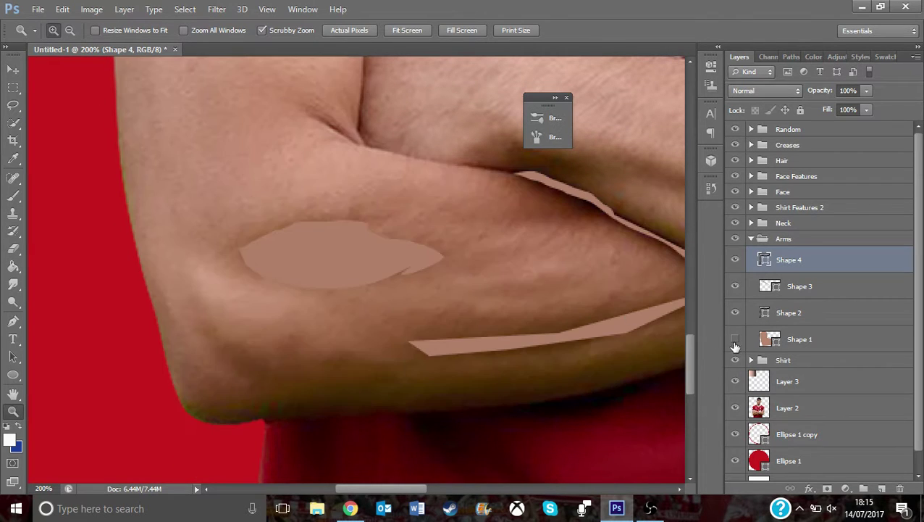
pyautogui.click(13, 321)
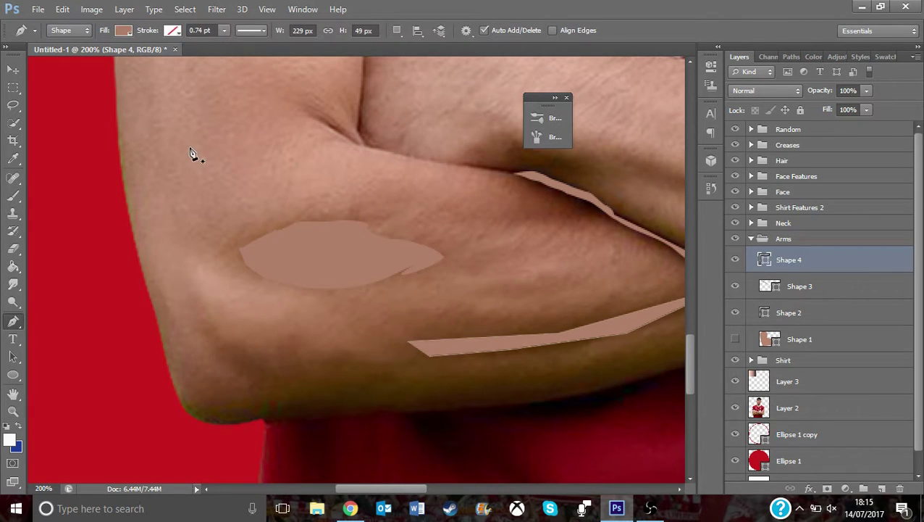
pyautogui.click(119, 140)
pyautogui.click(127, 198)
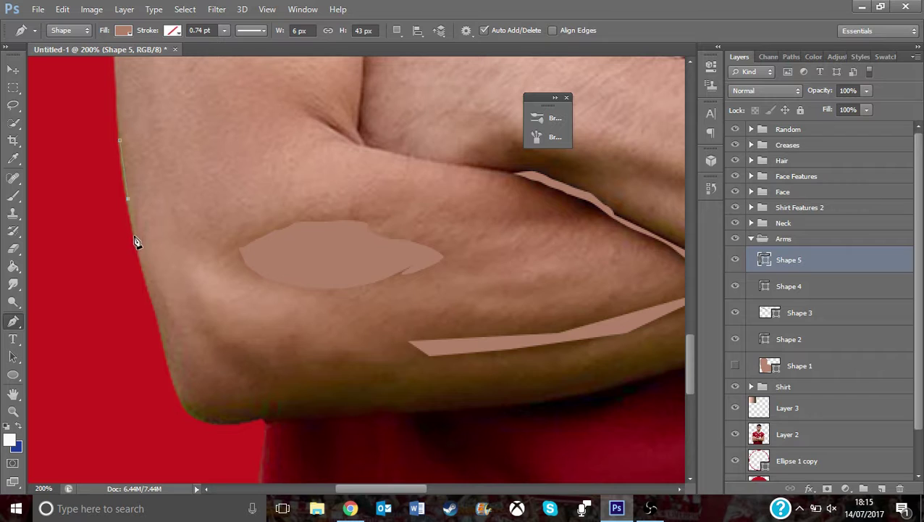
# - Continue the shadow outline down the outer arm and around the bottom of the elbow
pyautogui.click(135, 238)
pyautogui.click(156, 315)
pyautogui.click(164, 350)
pyautogui.click(175, 389)
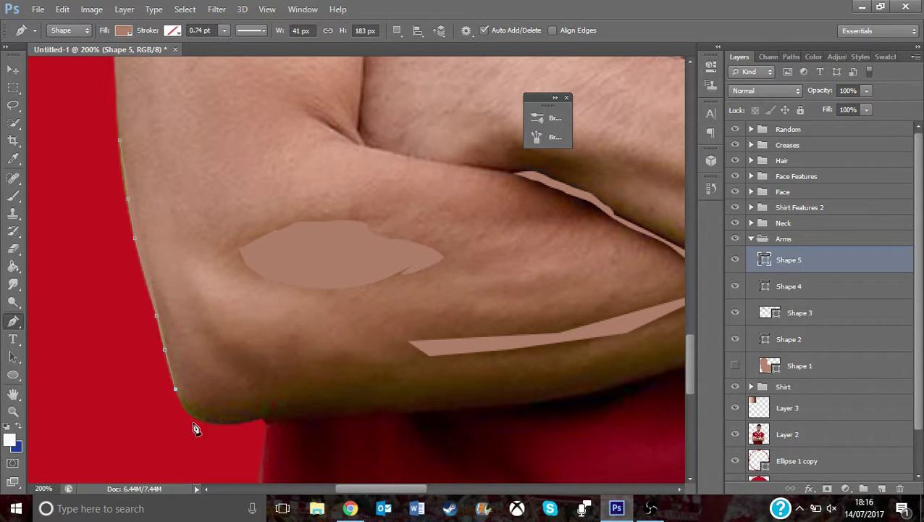
pyautogui.click(186, 413)
pyautogui.click(200, 420)
pyautogui.click(207, 424)
pyautogui.click(220, 425)
pyautogui.click(230, 425)
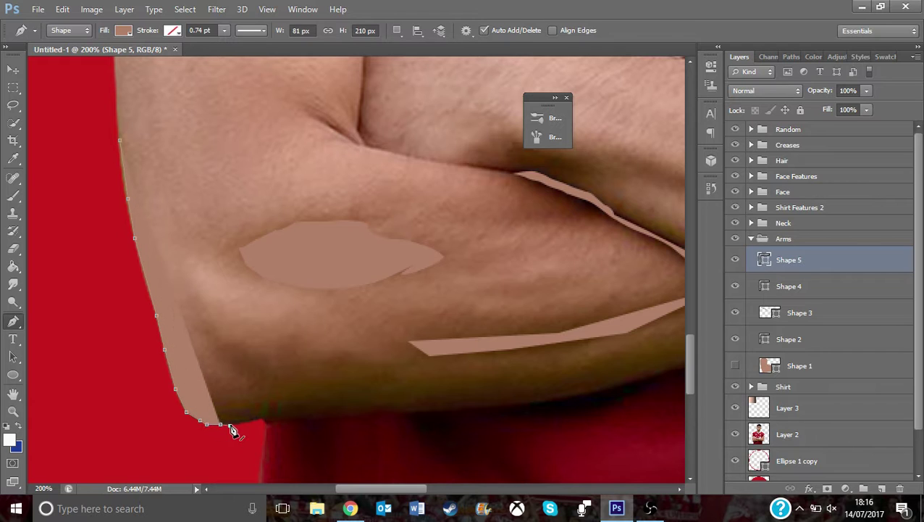
# - Extend the elbow shadow's outline a short way along the underside of the forearm and turn its end upward
pyautogui.click(238, 426)
pyautogui.click(247, 422)
pyautogui.click(250, 420)
pyautogui.click(255, 419)
pyautogui.click(263, 416)
pyautogui.click(274, 414)
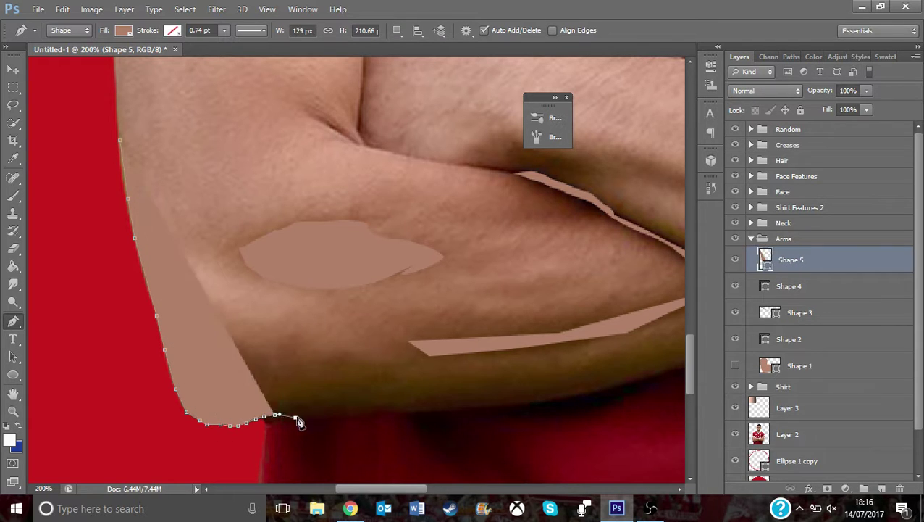
pyautogui.click(294, 416)
pyautogui.click(316, 413)
pyautogui.click(321, 413)
pyautogui.click(332, 400)
# - Trace back around the inside of the elbow and up the arm, closing the shadow shape at its starting point
pyautogui.click(282, 407)
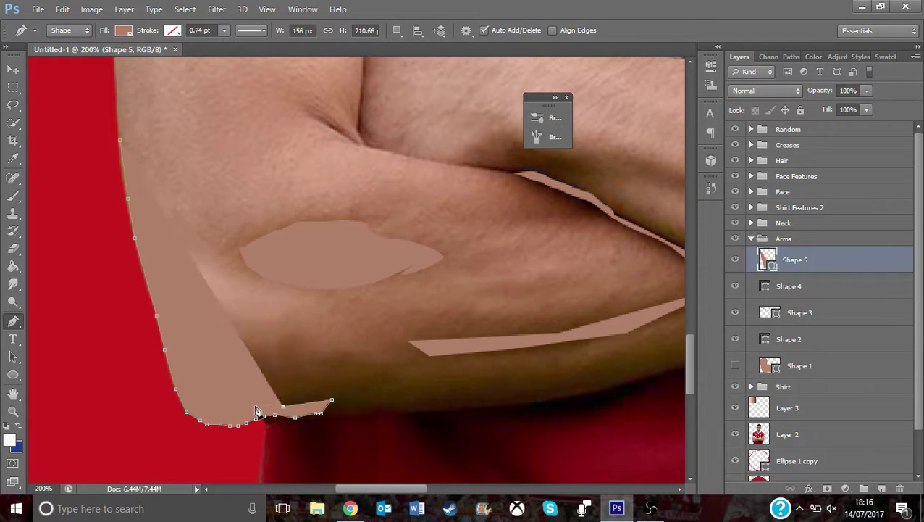
pyautogui.click(248, 407)
pyautogui.click(236, 409)
pyautogui.click(209, 390)
pyautogui.click(201, 383)
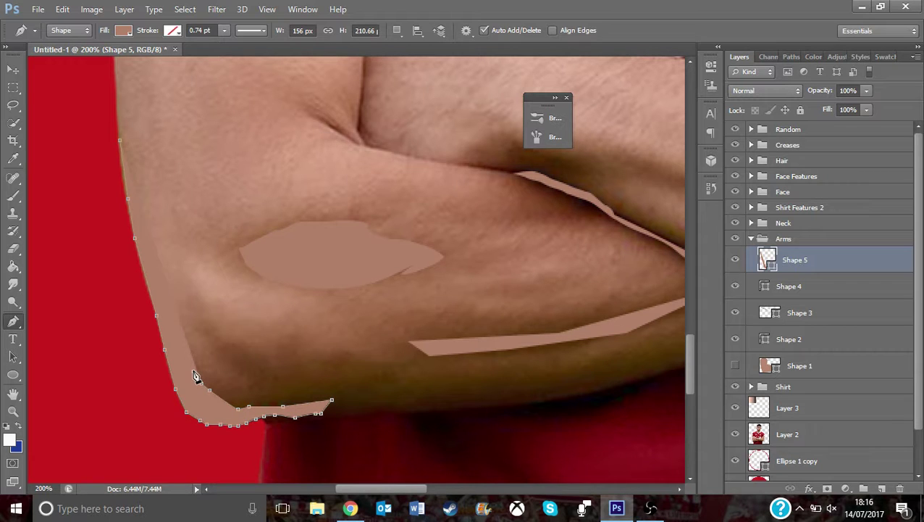
pyautogui.click(193, 371)
pyautogui.click(173, 326)
pyautogui.click(122, 143)
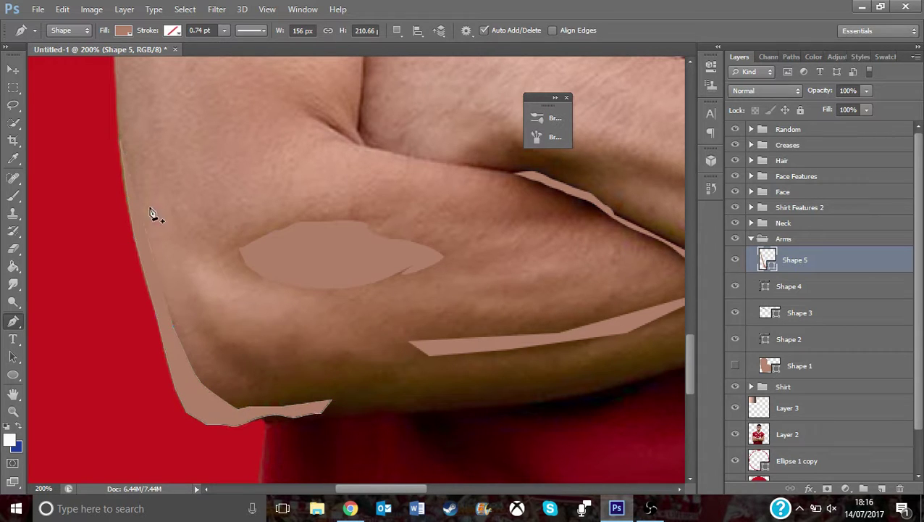
# - Show the base arm shape again, collapse the Arms group and view the whole artwork
pyautogui.click(736, 367)
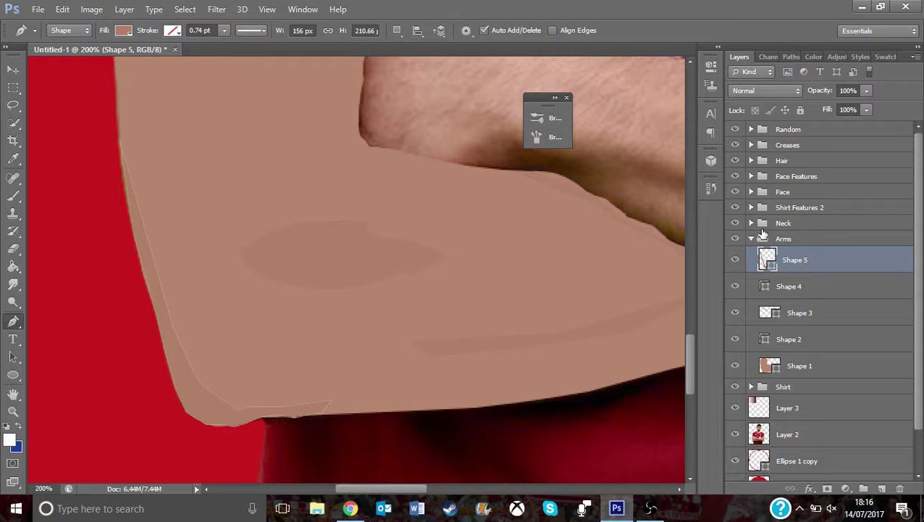
pyautogui.click(754, 239)
pyautogui.press('z')
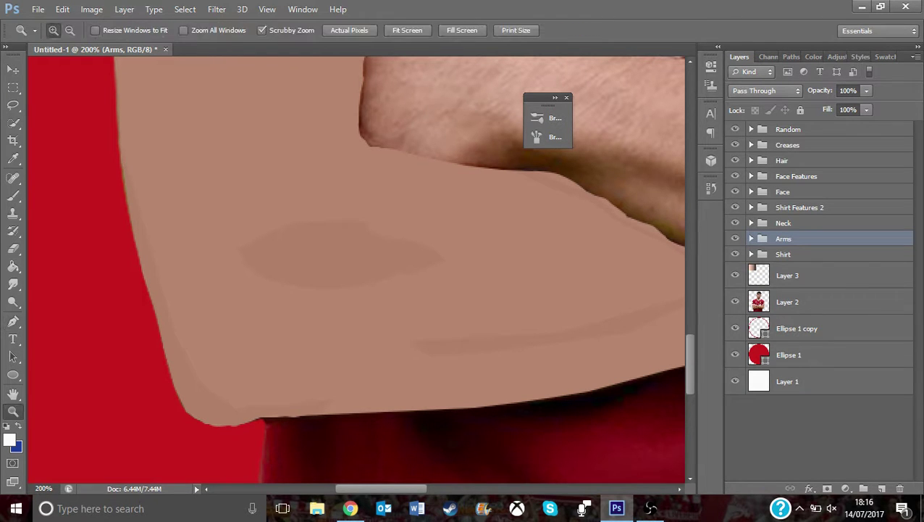
pyautogui.click(70, 30)
pyautogui.moveTo(221, 140); pyautogui.dragTo(221, 140)
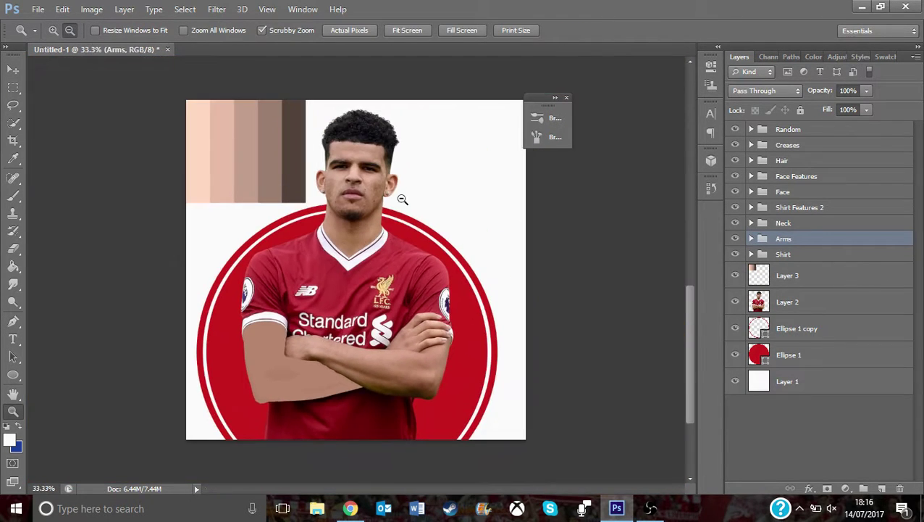
# - Hide the skin-tone swatch layer and toggle the photo layer off and on to check the illustrated arm
pyautogui.click(735, 275)
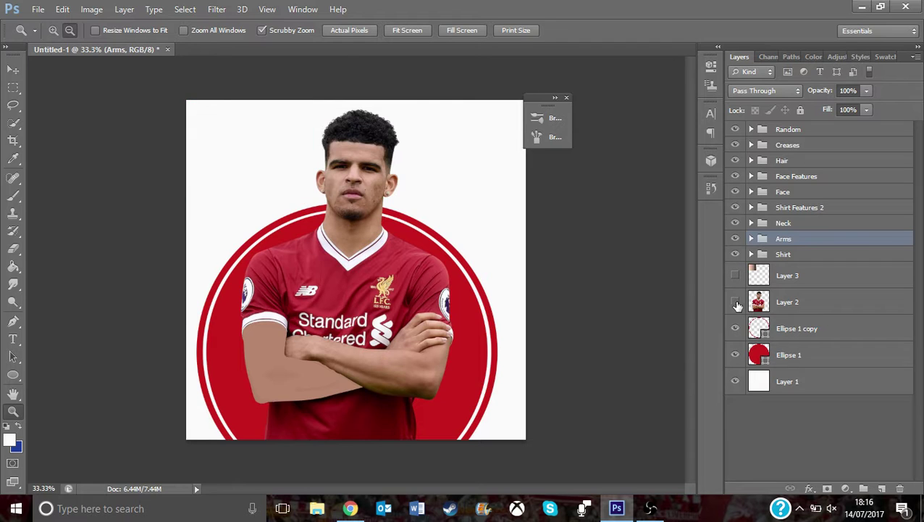
pyautogui.click(737, 305)
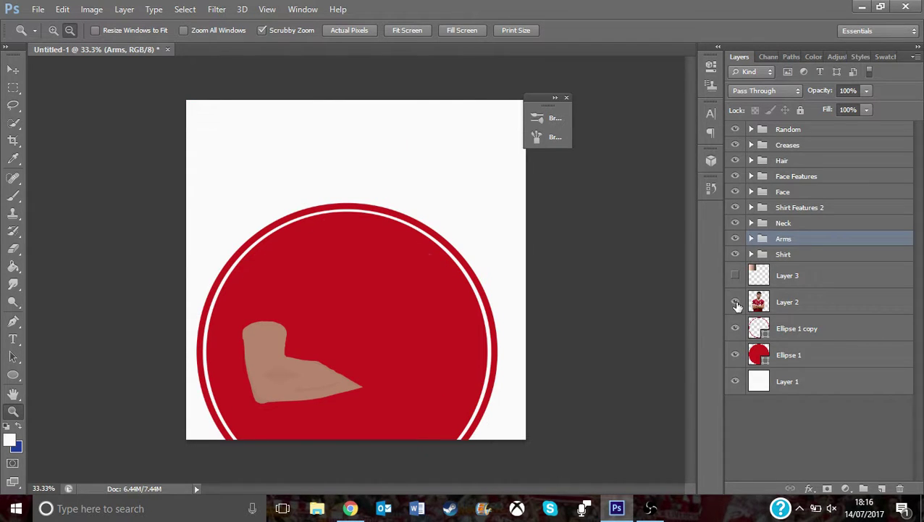
pyautogui.click(738, 305)
pyautogui.click(738, 305)
pyautogui.click(738, 305)
pyautogui.click(737, 305)
pyautogui.click(738, 305)
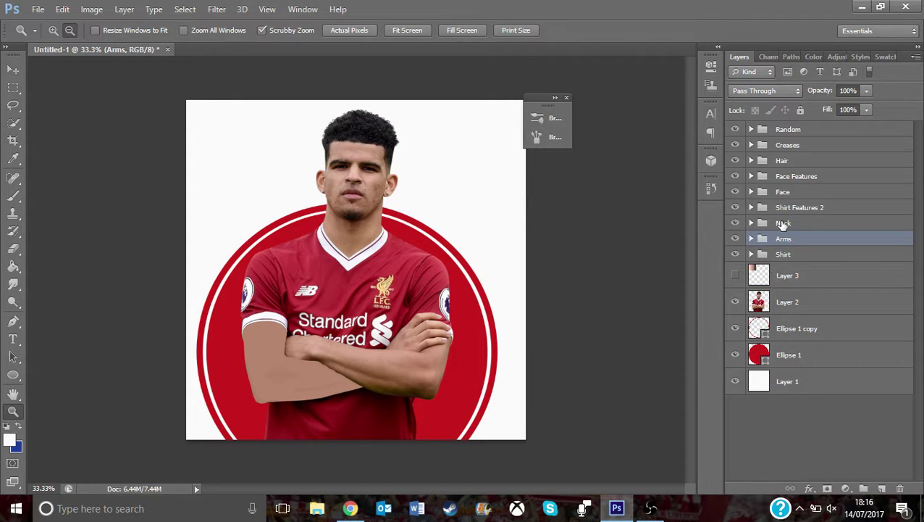
# - Expand the Creases group and start a Pen shape at the lower end of the sleeve fold above the cuff
pyautogui.click(789, 147)
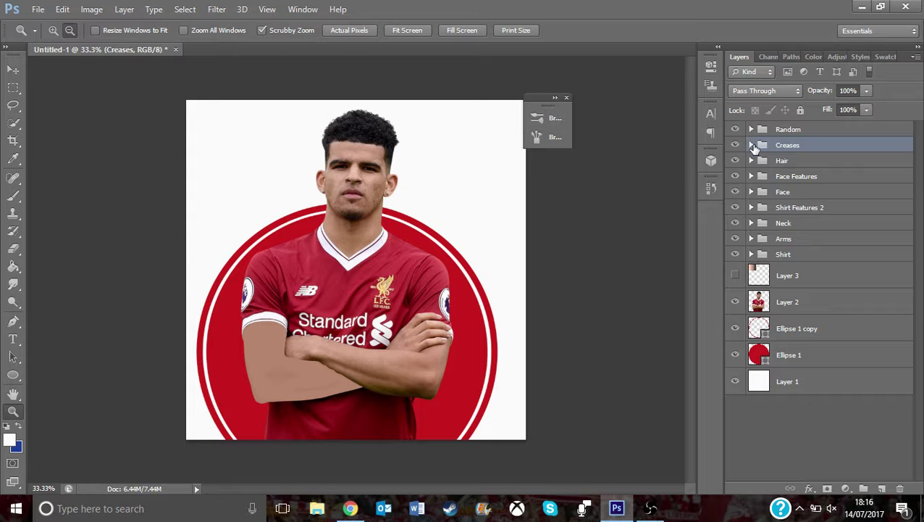
pyautogui.click(752, 146)
pyautogui.click(53, 31)
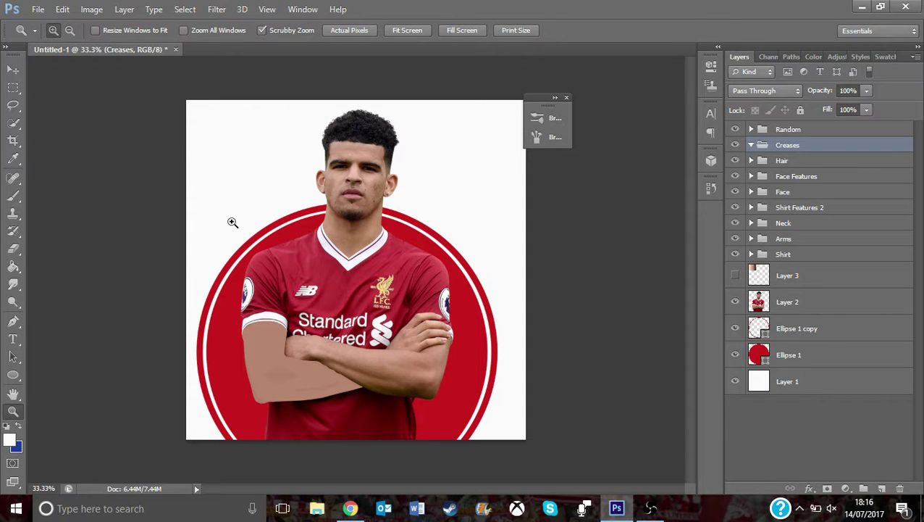
pyautogui.moveTo(277, 298); pyautogui.dragTo(298, 333)
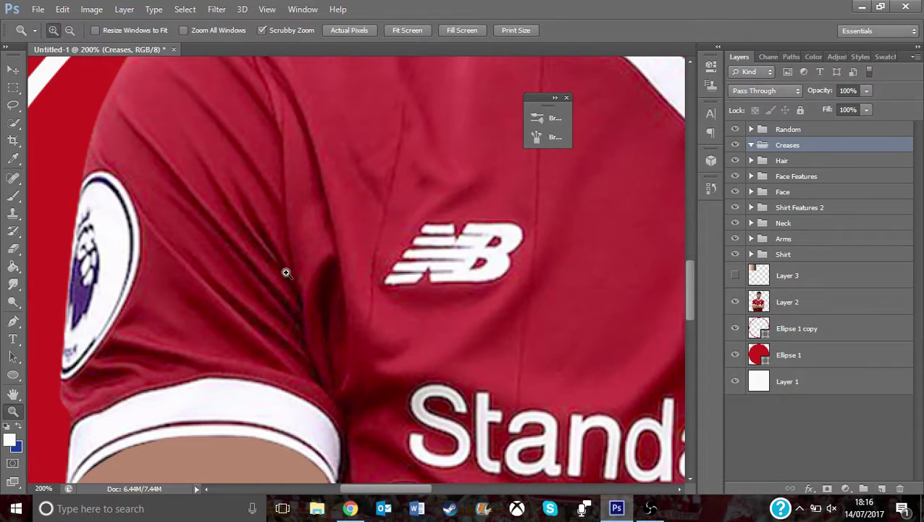
pyautogui.click(14, 322)
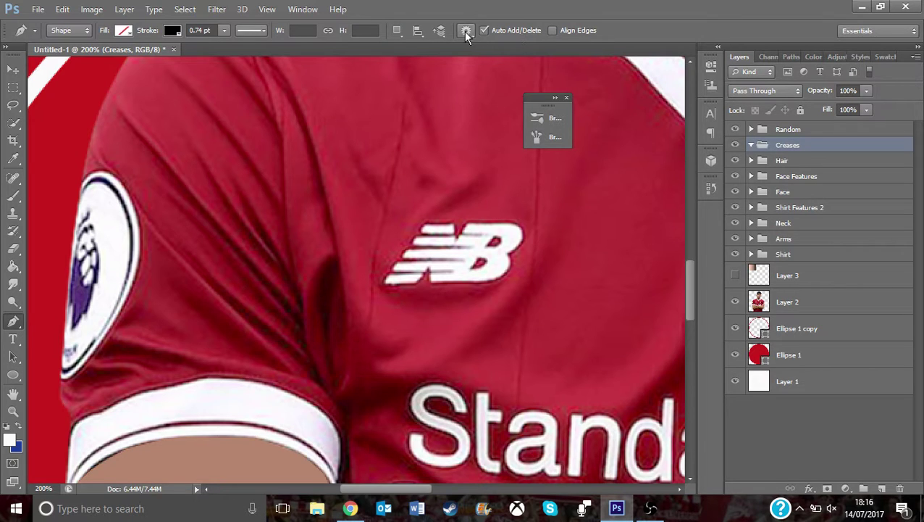
pyautogui.click(400, 32)
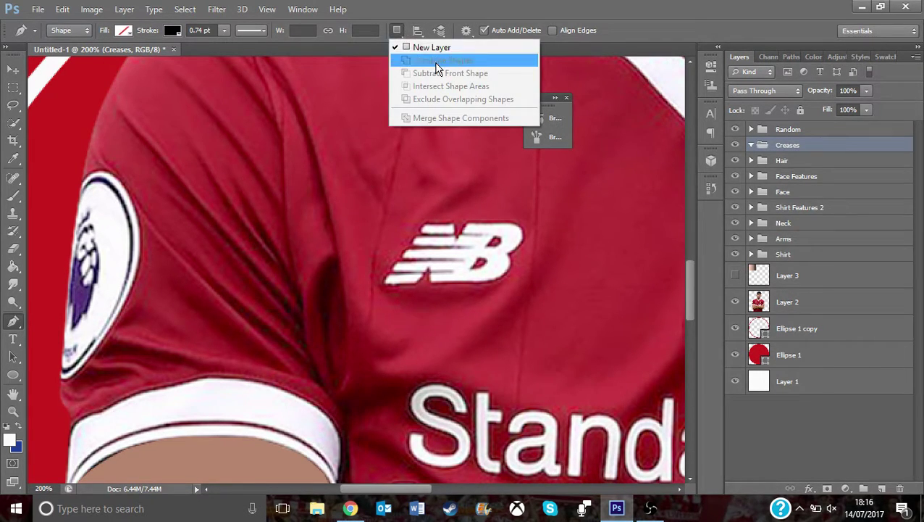
pyautogui.click(287, 354)
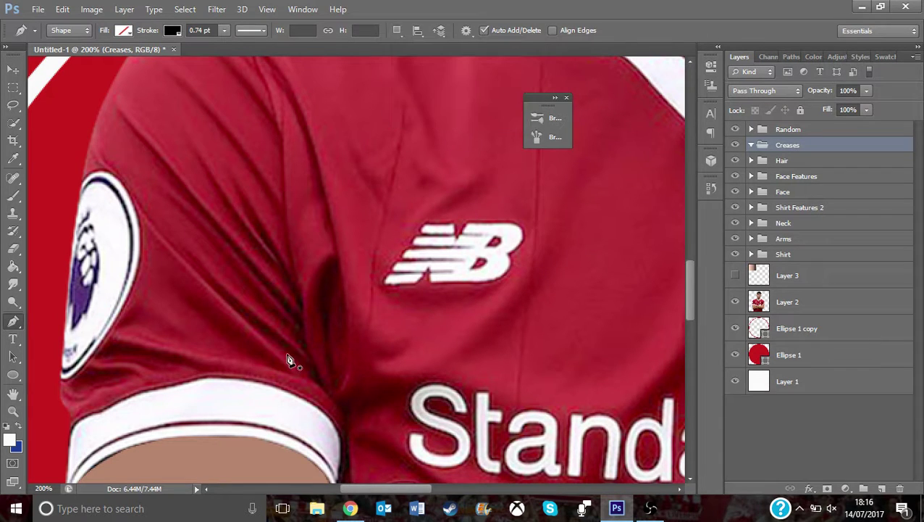
pyautogui.click(290, 373)
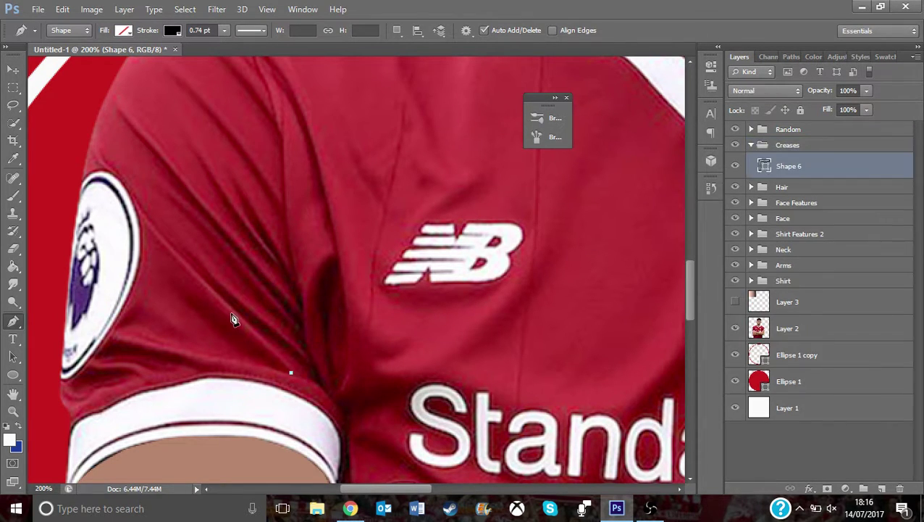
# - Trace the sleeve fold up to the round badge and back down, closing the thin crease shape
pyautogui.click(231, 319)
pyautogui.click(174, 260)
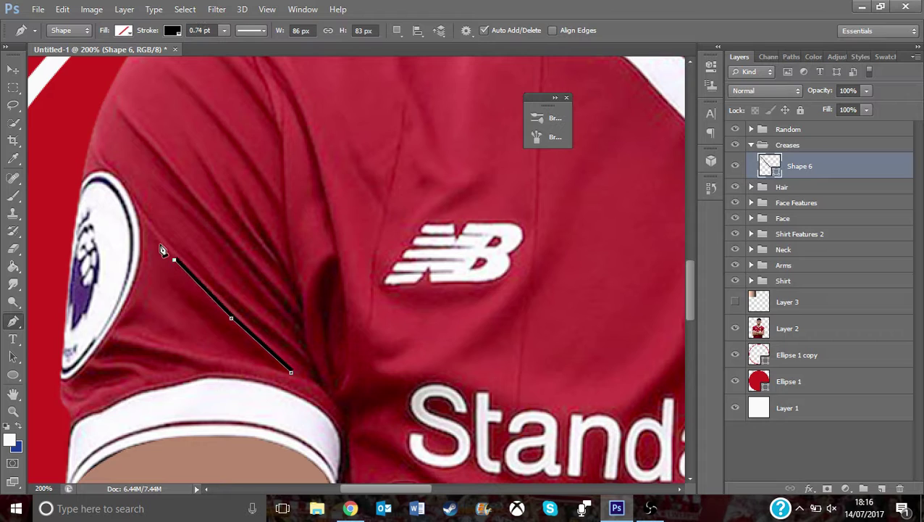
pyautogui.click(158, 240)
pyautogui.click(145, 223)
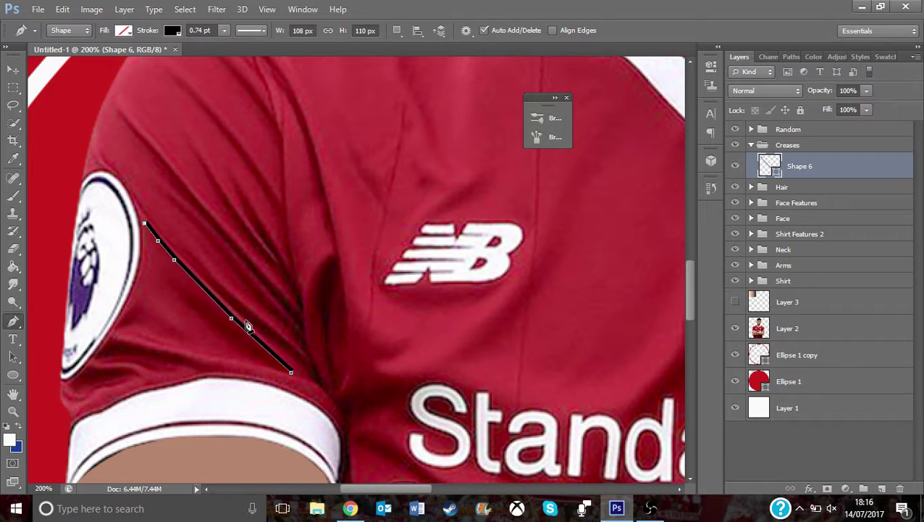
pyautogui.click(245, 320)
pyautogui.click(290, 372)
pyautogui.press('Return')
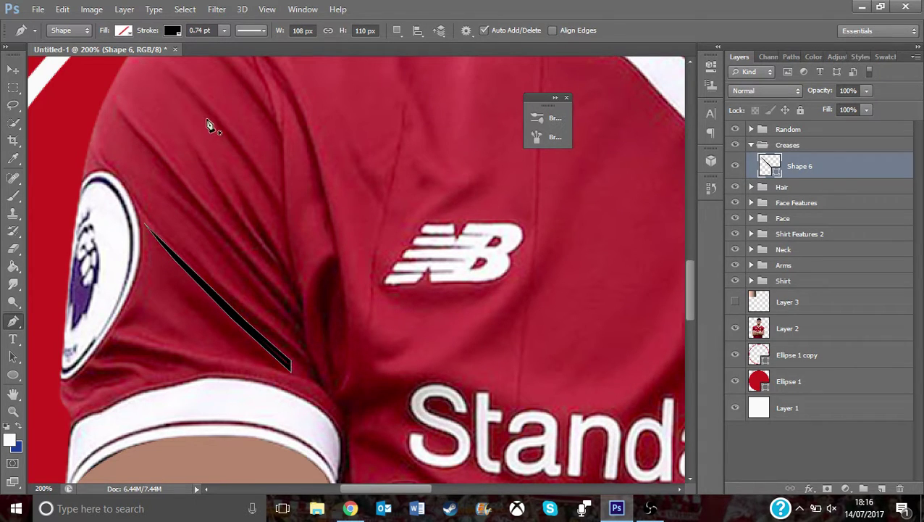
# - Remove the stroke from the sleeve crease shape and open its fill colour options
pyautogui.click(123, 31)
pyautogui.click(116, 58)
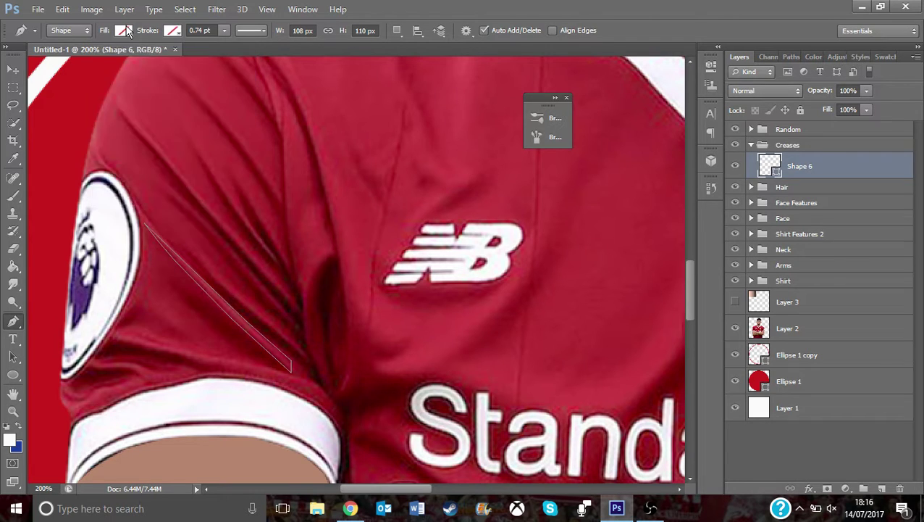
pyautogui.click(172, 31)
pyautogui.click(66, 56)
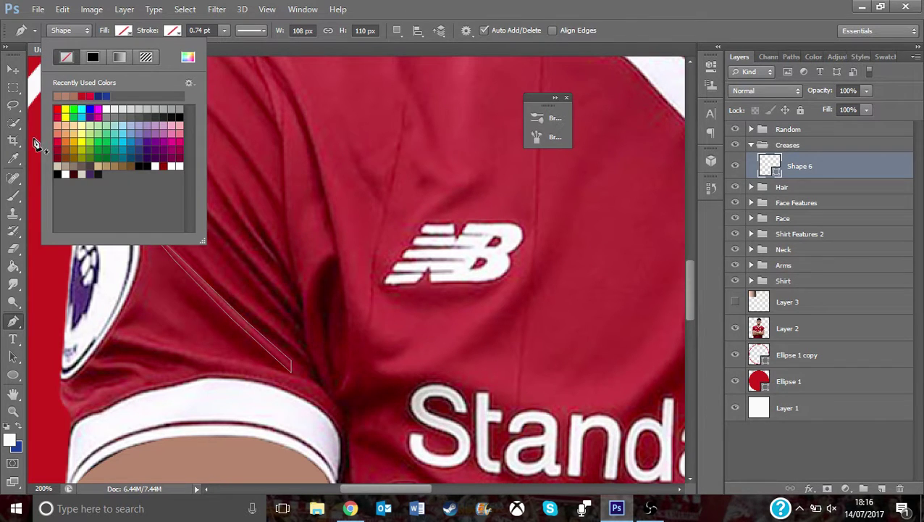
# - Fill the sleeve crease shape with the dark red #900f0f
pyautogui.click(90, 96)
pyautogui.click(188, 57)
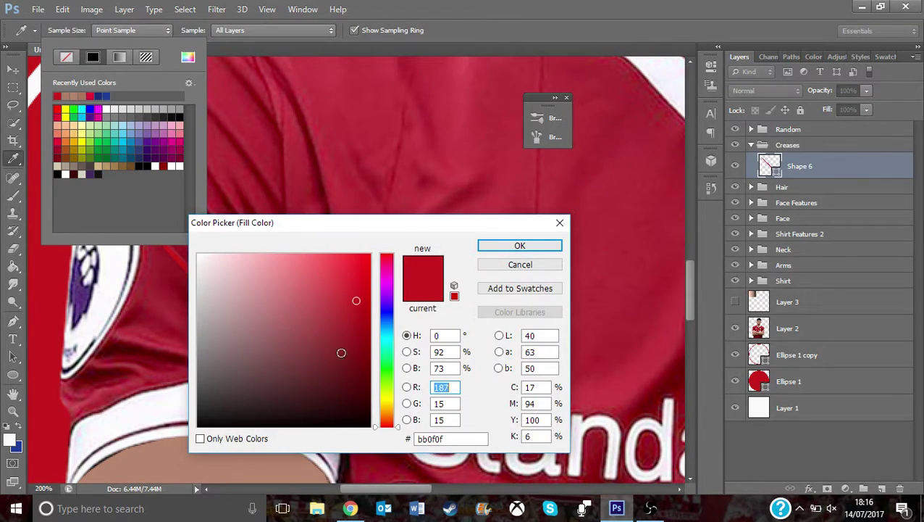
pyautogui.click(353, 311)
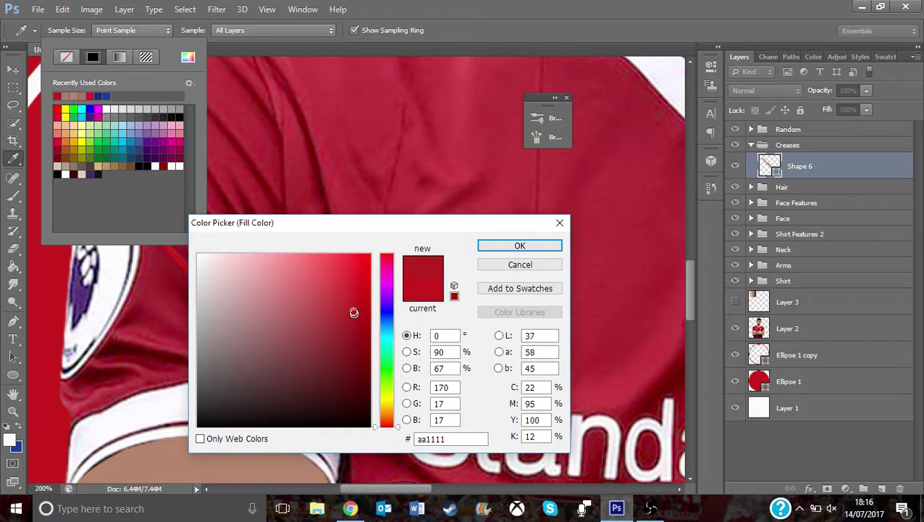
pyautogui.click(504, 249)
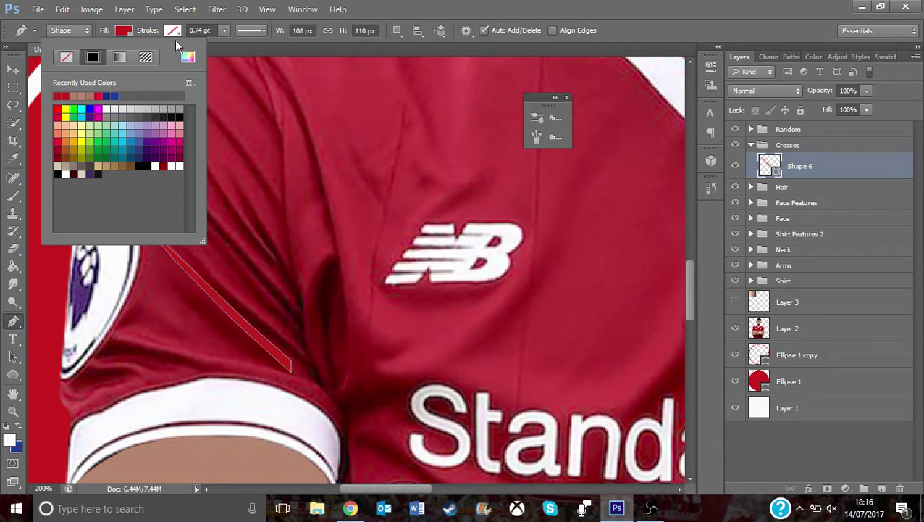
pyautogui.click(188, 58)
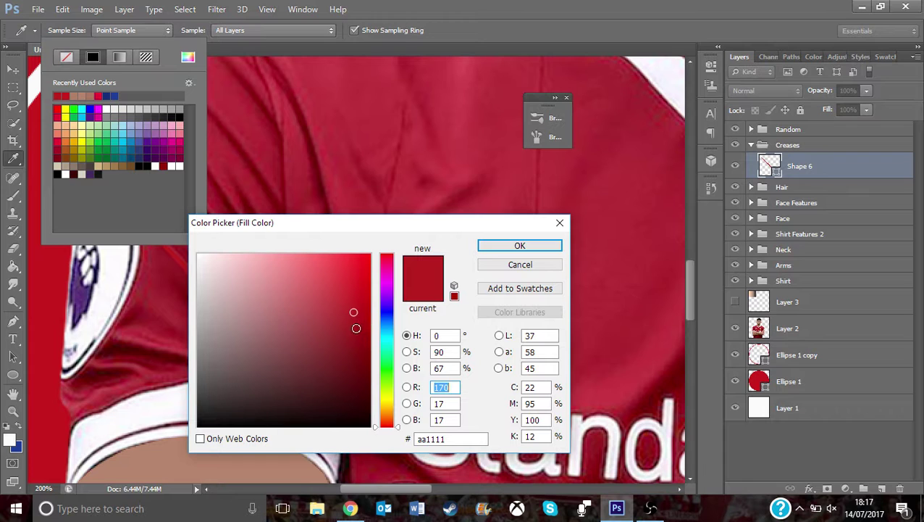
pyautogui.click(352, 331)
pyautogui.click(352, 326)
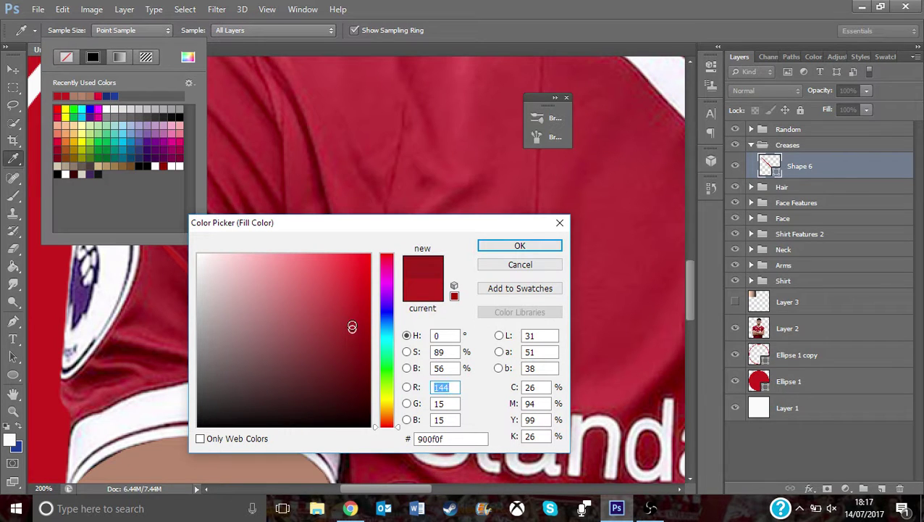
pyautogui.click(521, 245)
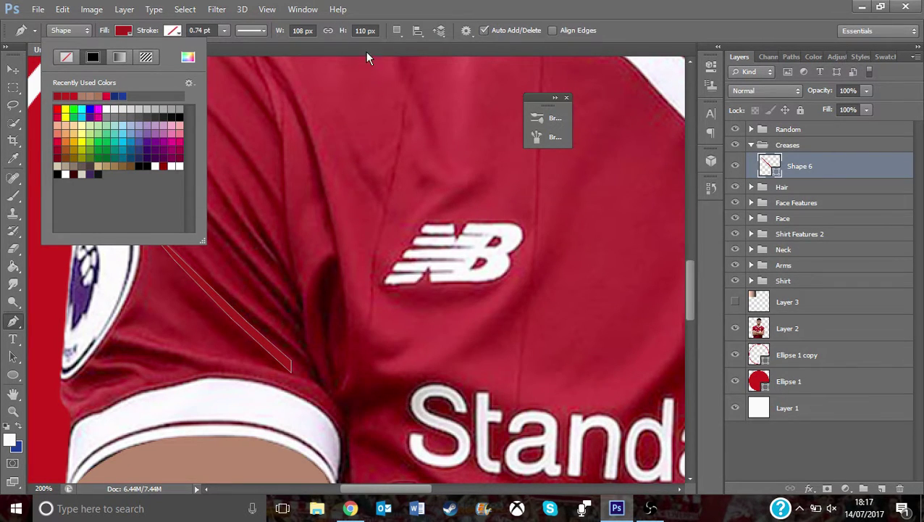
# - Set new Pen paths to combine with the existing shape and trace a second thin crease just above the first
pyautogui.click(397, 30)
pyautogui.click(408, 61)
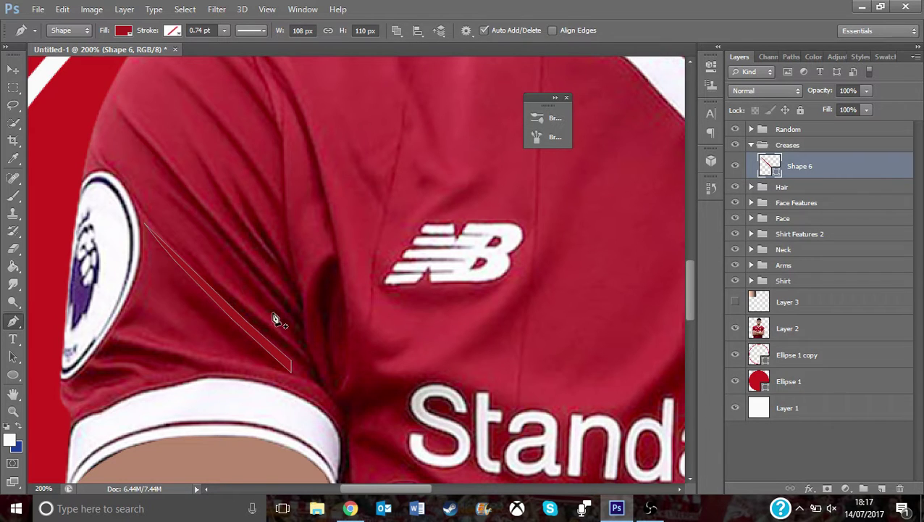
pyautogui.click(292, 347)
pyautogui.click(209, 282)
pyautogui.click(169, 237)
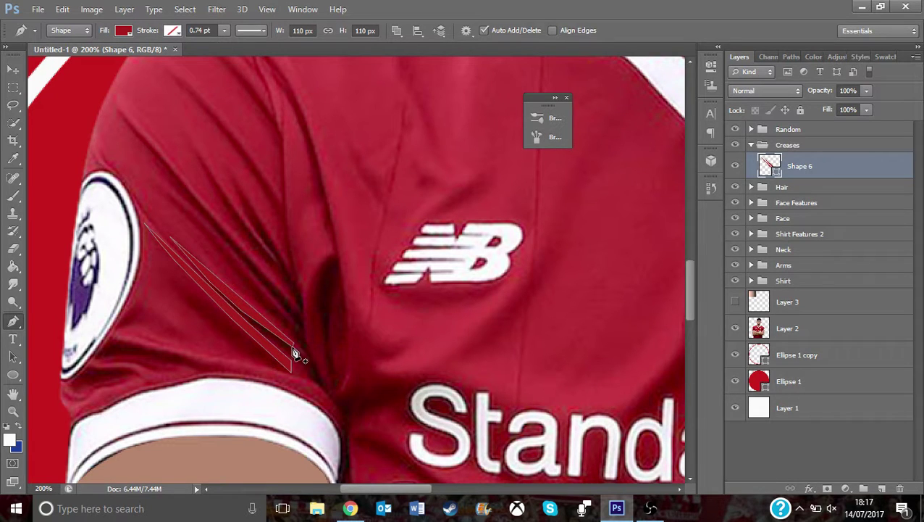
pyautogui.click(295, 352)
# - Trace a third curved crease along the sleeve fold above the second, up towards the badge, and close it
pyautogui.click(295, 331)
pyautogui.click(262, 298)
pyautogui.click(229, 263)
pyautogui.click(206, 229)
pyautogui.click(183, 208)
pyautogui.click(171, 200)
pyautogui.click(166, 197)
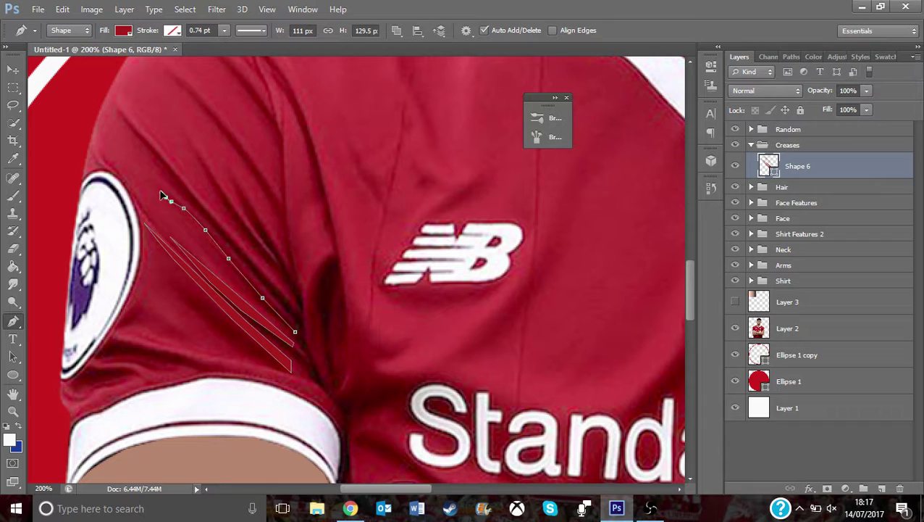
pyautogui.click(158, 187)
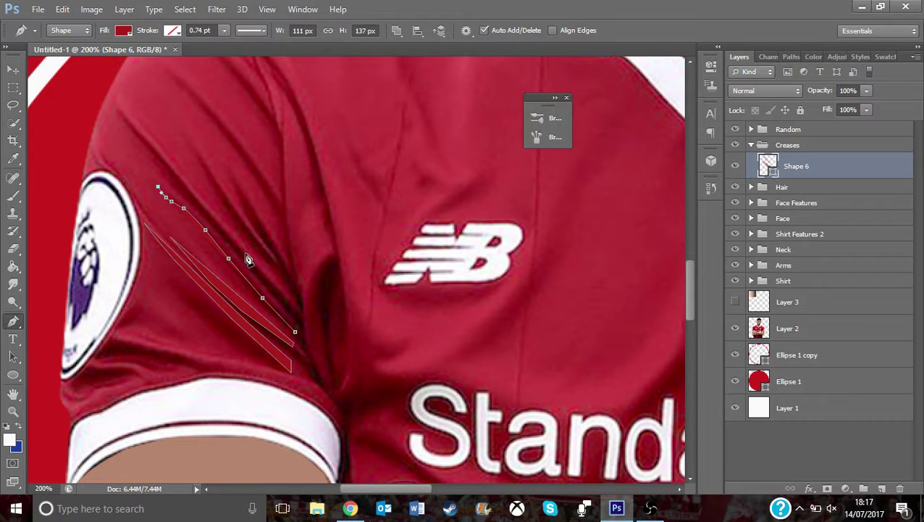
pyautogui.click(295, 331)
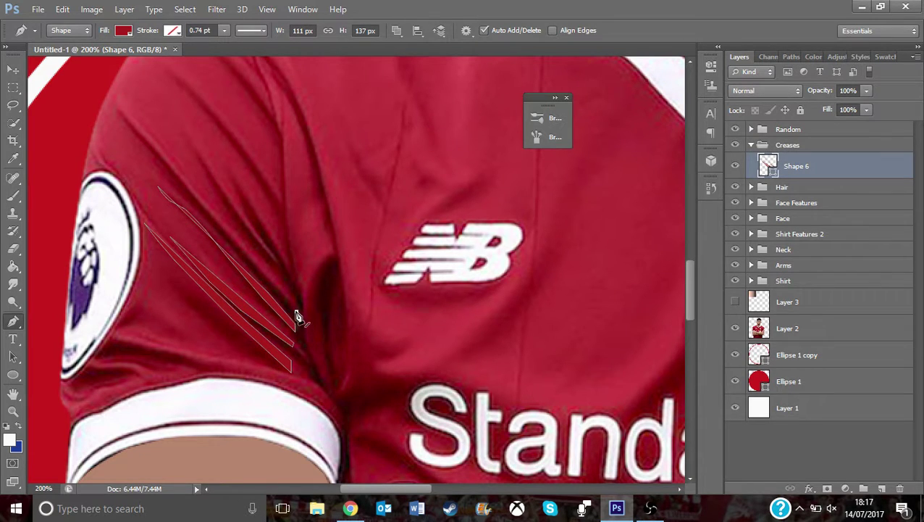
# - Trace a long narrow crease from the armpit fold up to the outer shoulder above the badge and close it
pyautogui.click(296, 311)
pyautogui.click(189, 194)
pyautogui.click(136, 129)
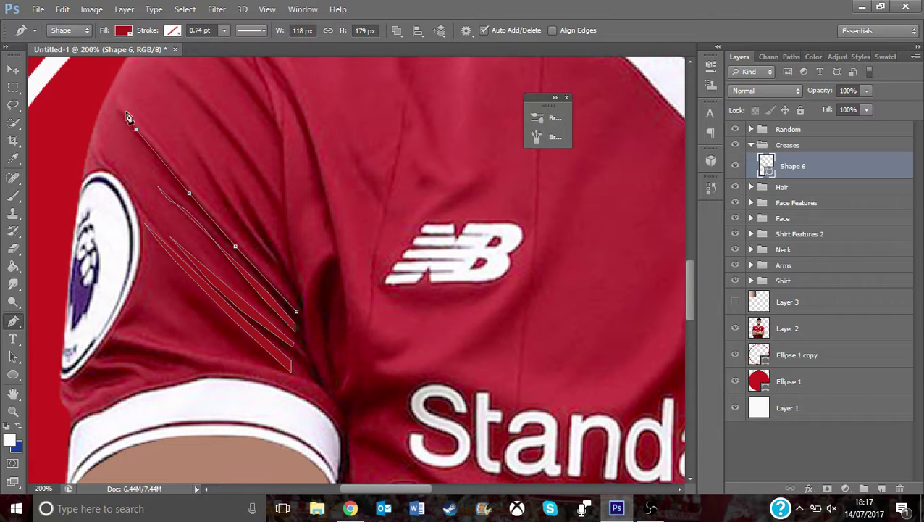
pyautogui.click(119, 109)
pyautogui.click(297, 313)
# - Trace a shorter crease up the middle of the sleeve, above the long narrow one, and close it
pyautogui.click(278, 258)
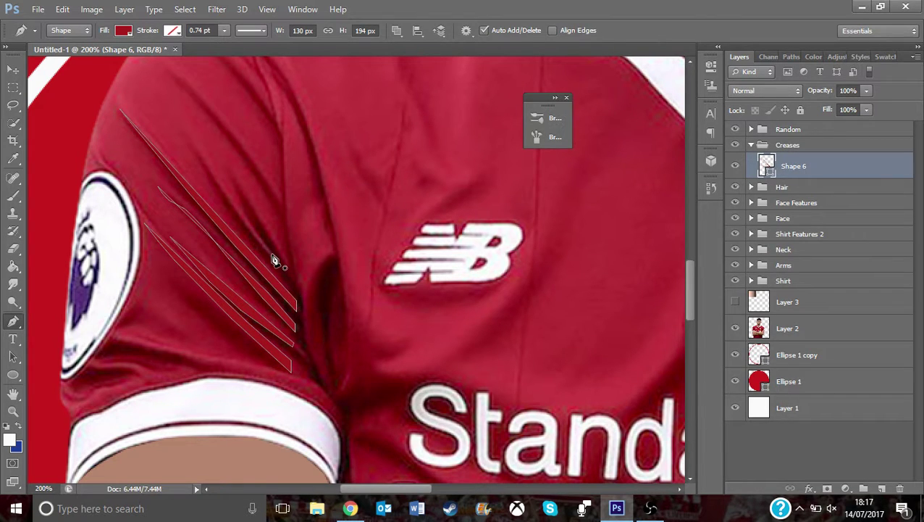
pyautogui.click(196, 153)
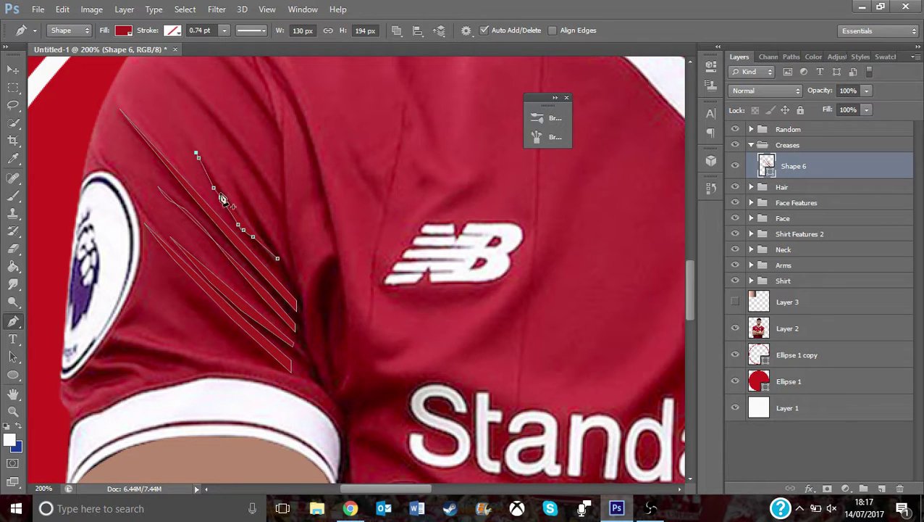
pyautogui.click(277, 258)
# - Trace a small leaf-shaped crease beside the mid-sleeve fold near the armpit and close it
pyautogui.click(280, 259)
pyautogui.click(268, 243)
pyautogui.click(259, 229)
pyautogui.click(244, 204)
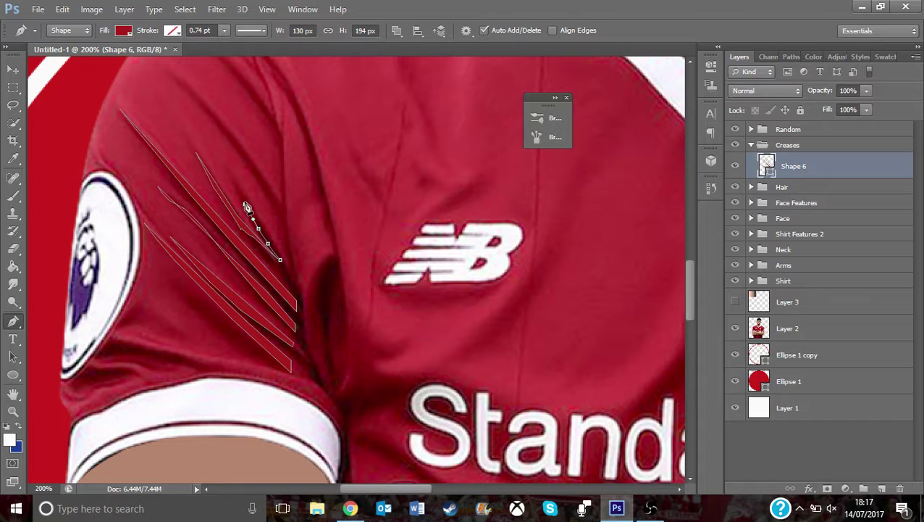
pyautogui.click(239, 190)
pyautogui.click(256, 207)
pyautogui.click(267, 219)
pyautogui.click(281, 259)
# - Trace the uppermost sleeve crease from the armpit seam up to the top of the shoulder and close it
pyautogui.click(277, 203)
pyautogui.click(252, 174)
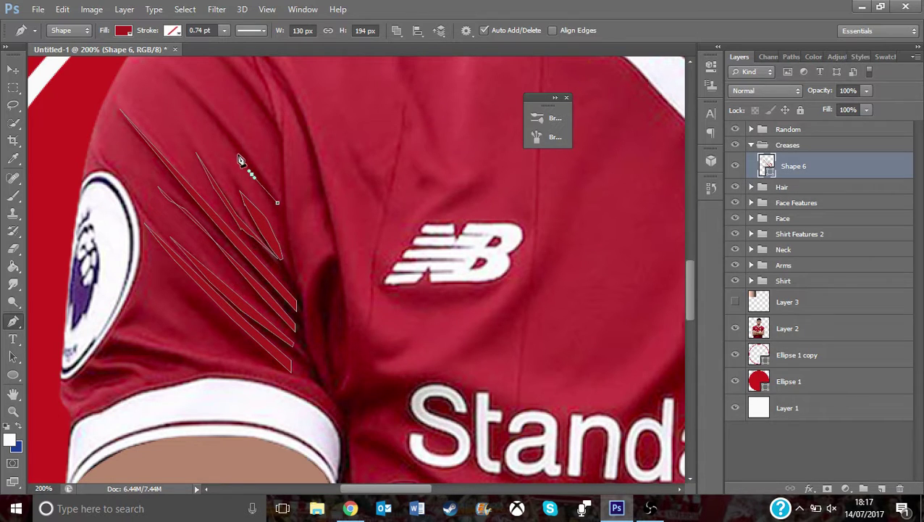
pyautogui.click(230, 141)
pyautogui.click(206, 111)
pyautogui.click(200, 106)
pyautogui.click(186, 93)
pyautogui.click(170, 77)
pyautogui.click(164, 72)
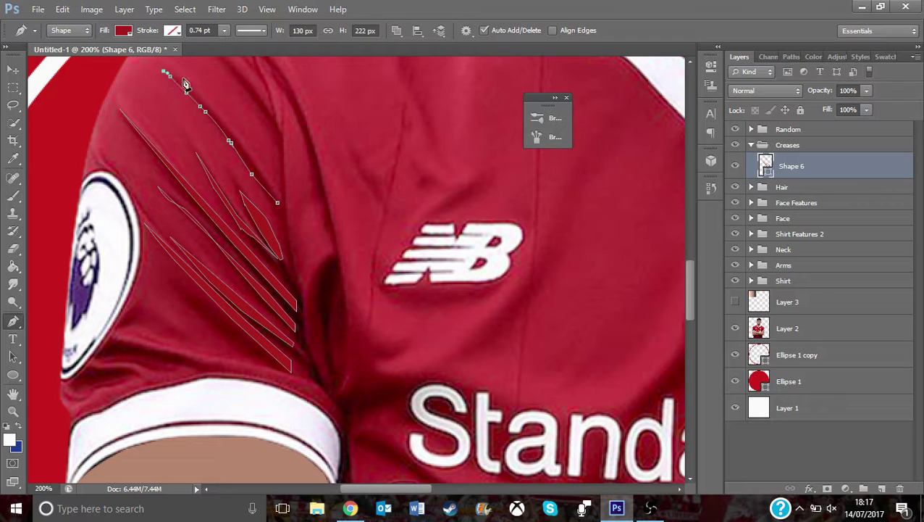
pyautogui.click(217, 113)
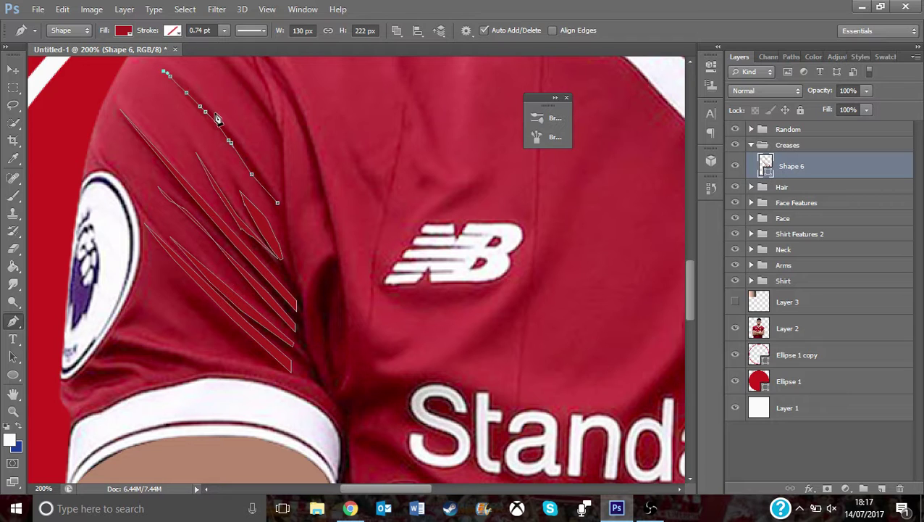
pyautogui.click(279, 203)
# - Trace the near-horizontal fold running from the badge's lower edge across the sleeve above the white cuff
pyautogui.click(112, 342)
pyautogui.click(129, 351)
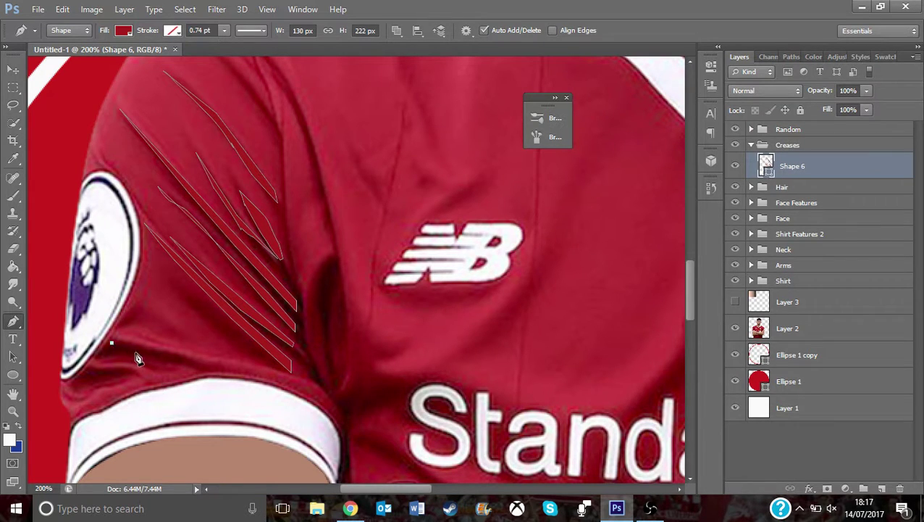
pyautogui.click(149, 358)
pyautogui.click(161, 360)
pyautogui.click(173, 361)
pyautogui.click(243, 369)
pyautogui.click(172, 353)
pyautogui.click(112, 343)
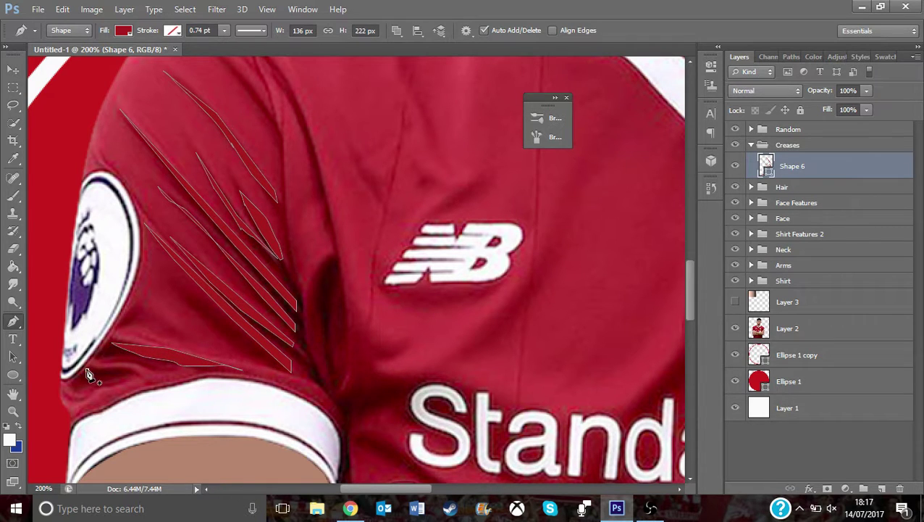
# - Trace a small crease beside the bottom of the badge, just above the white cuff, and close it
pyautogui.click(87, 370)
pyautogui.click(109, 372)
pyautogui.click(129, 371)
pyautogui.click(144, 374)
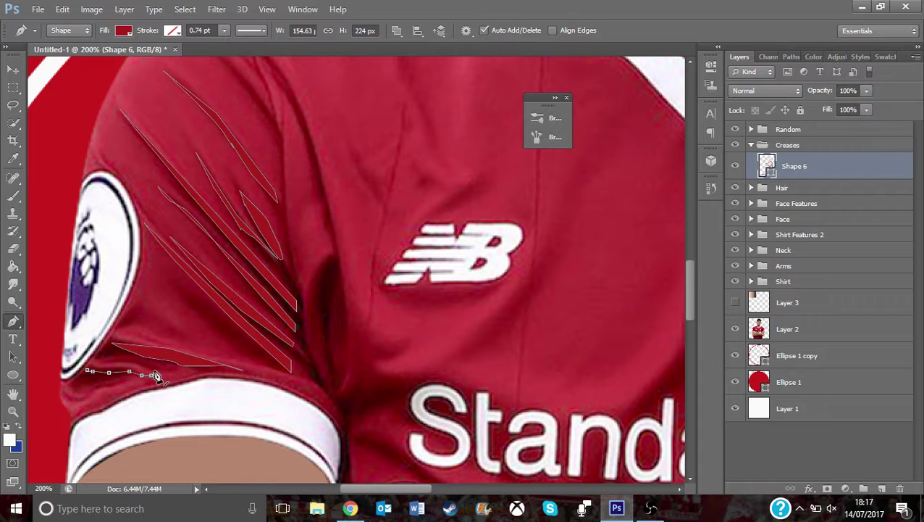
pyautogui.click(128, 362)
pyautogui.click(114, 362)
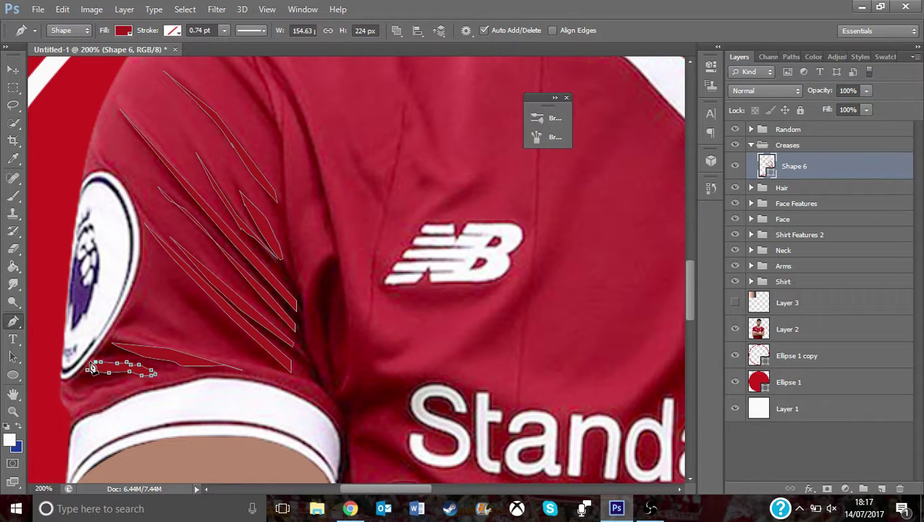
pyautogui.click(88, 373)
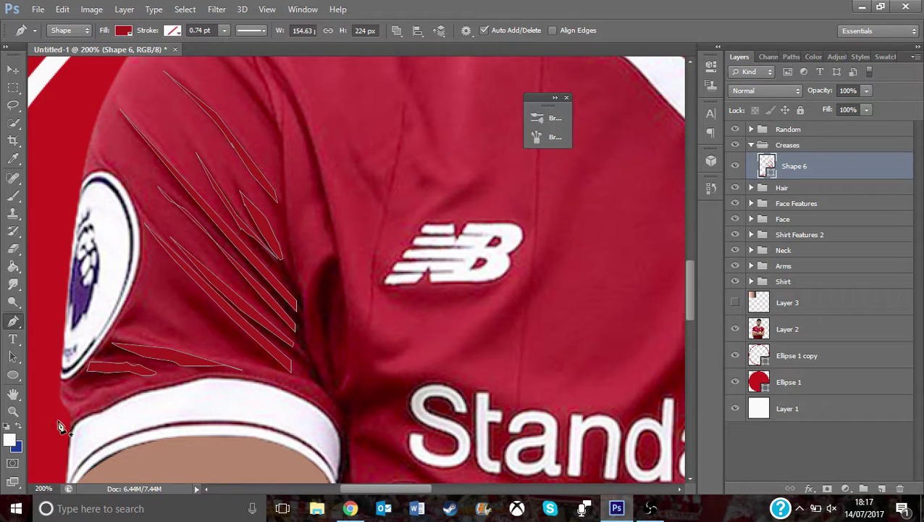
# - Switch to Open Broadcaster Software, turn up the microphone volume and return to Photoshop
pyautogui.click(651, 508)
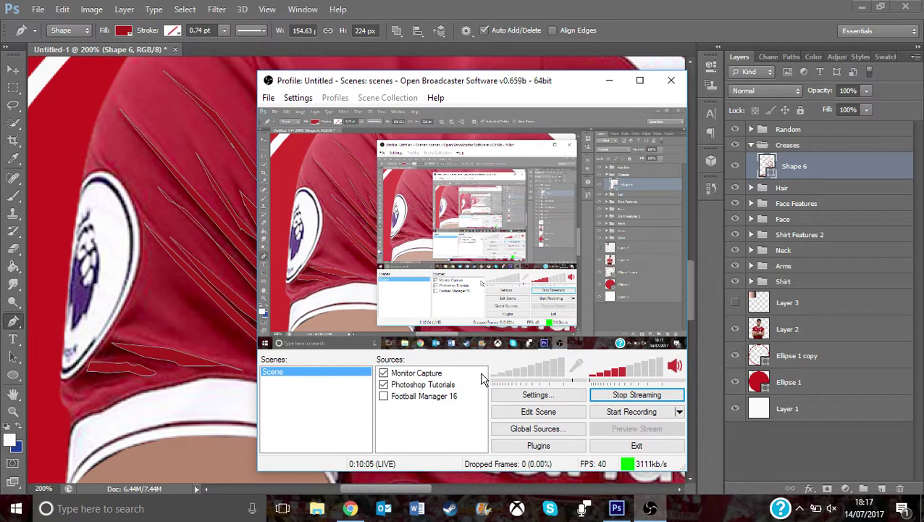
pyautogui.click(531, 377)
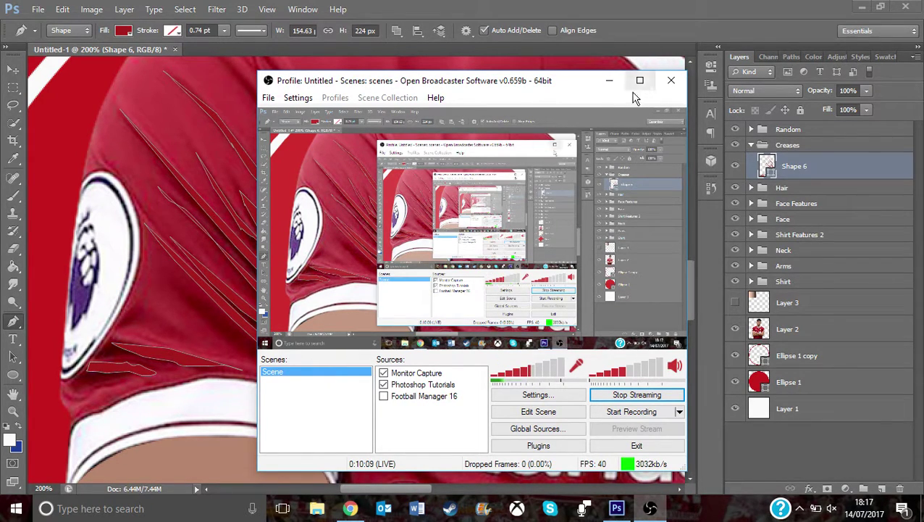
pyautogui.click(609, 81)
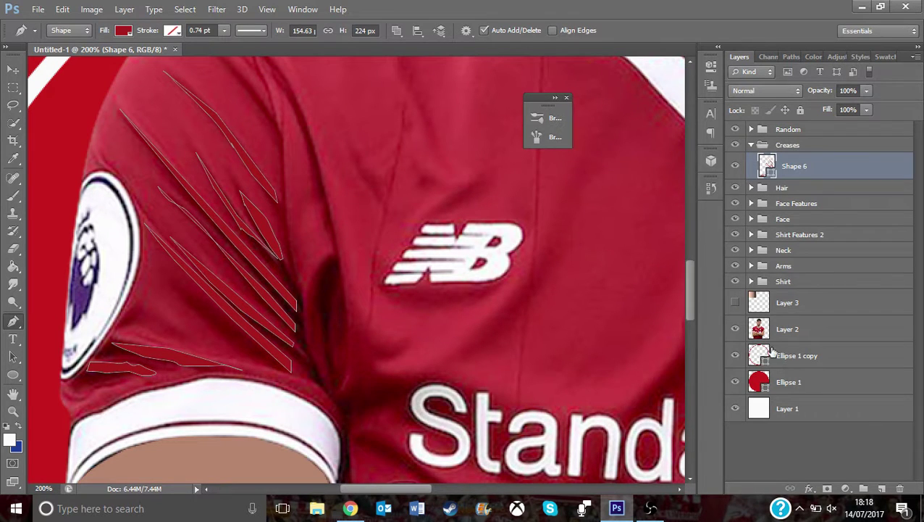
# - Hide the photo layer and the Arms group to isolate the sleeve creases on the red circle
pyautogui.press('z')
pyautogui.click(70, 32)
pyautogui.click(175, 103)
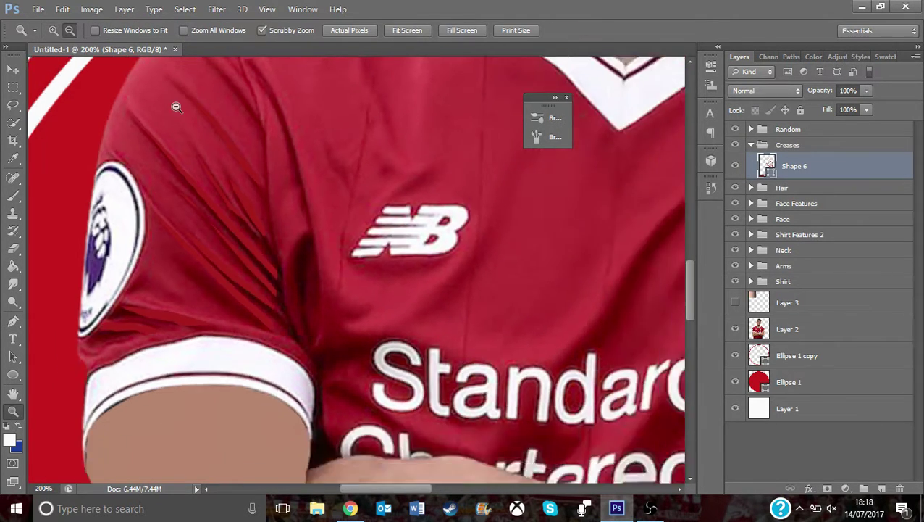
pyautogui.click(175, 103)
pyautogui.click(168, 97)
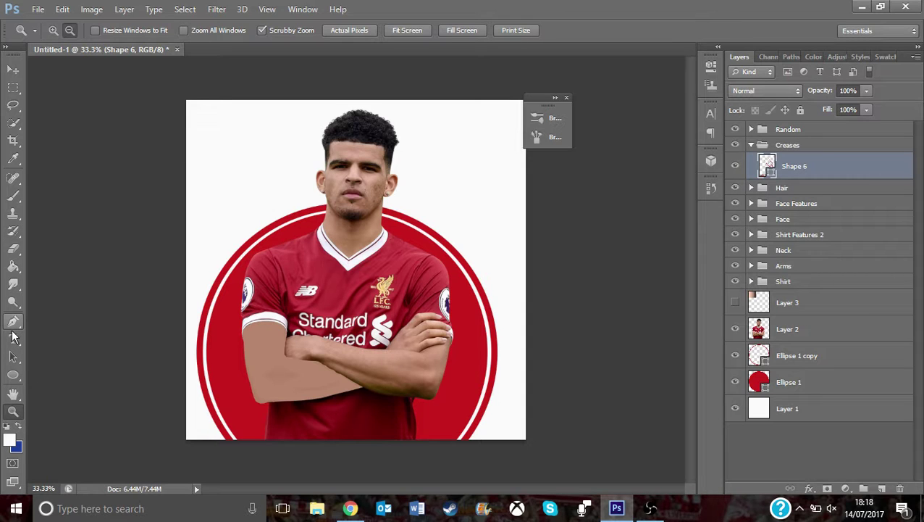
pyautogui.click(13, 323)
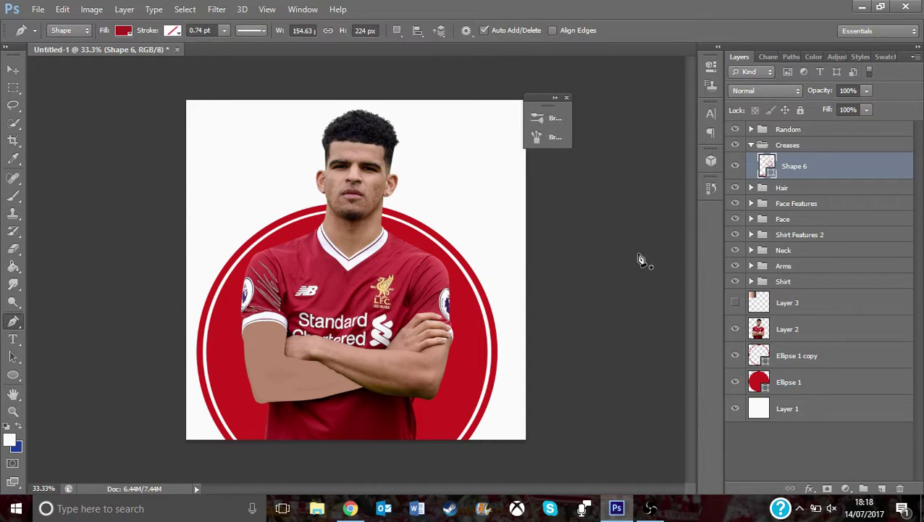
pyautogui.click(739, 331)
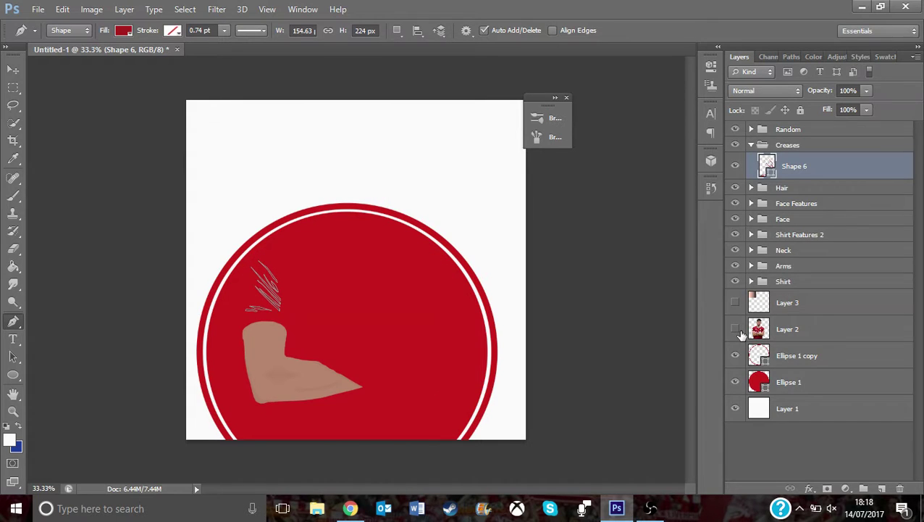
pyautogui.click(737, 266)
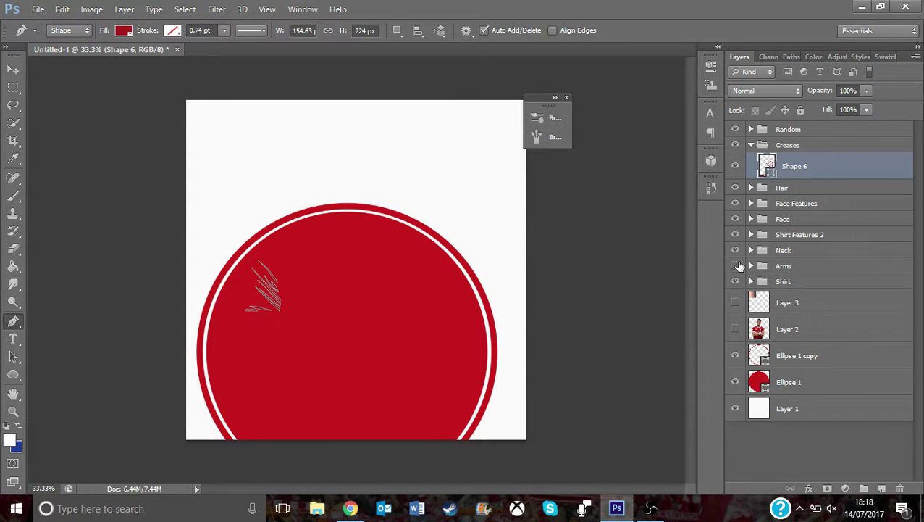
# - Alternate the selection between the Creases group and its shape layer to examine the creases without path outlines
pyautogui.click(793, 147)
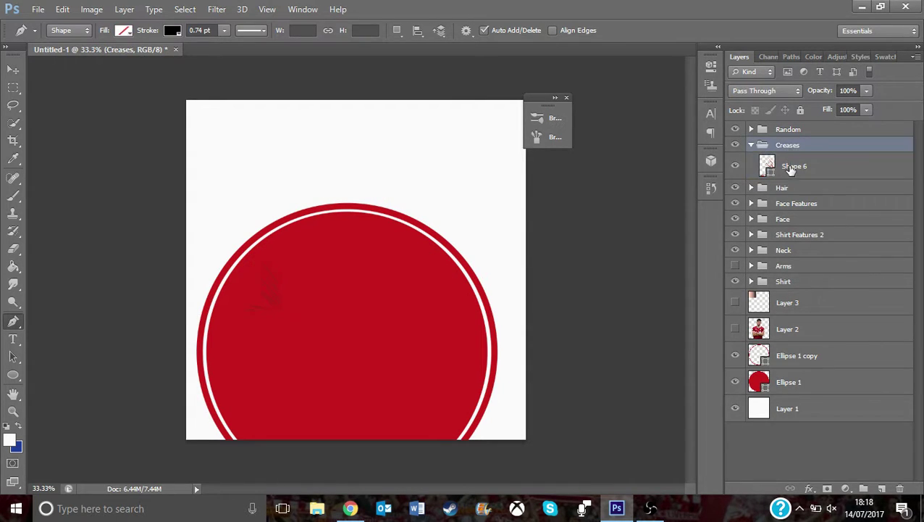
pyautogui.click(789, 159)
pyautogui.click(788, 147)
pyautogui.click(785, 161)
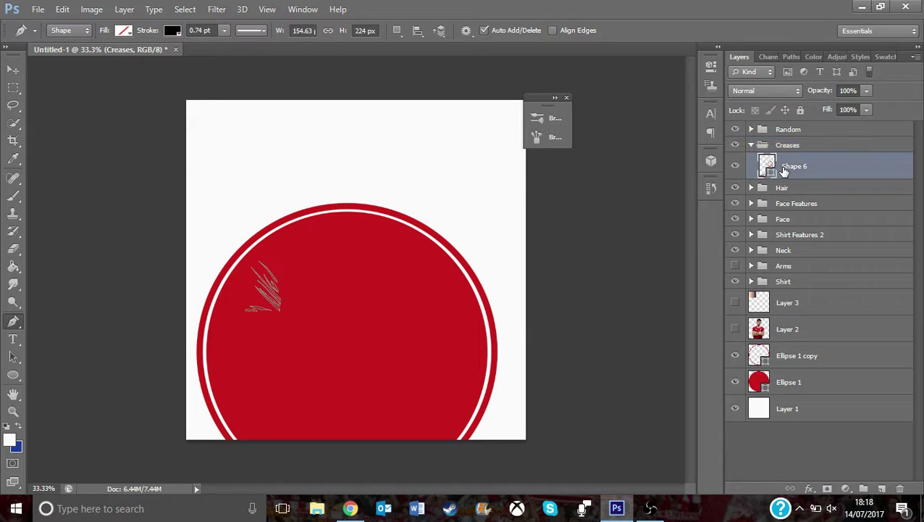
# - Select the Creases group and toggle its shape layer's visibility to examine the creases against the red circle
pyautogui.click(786, 148)
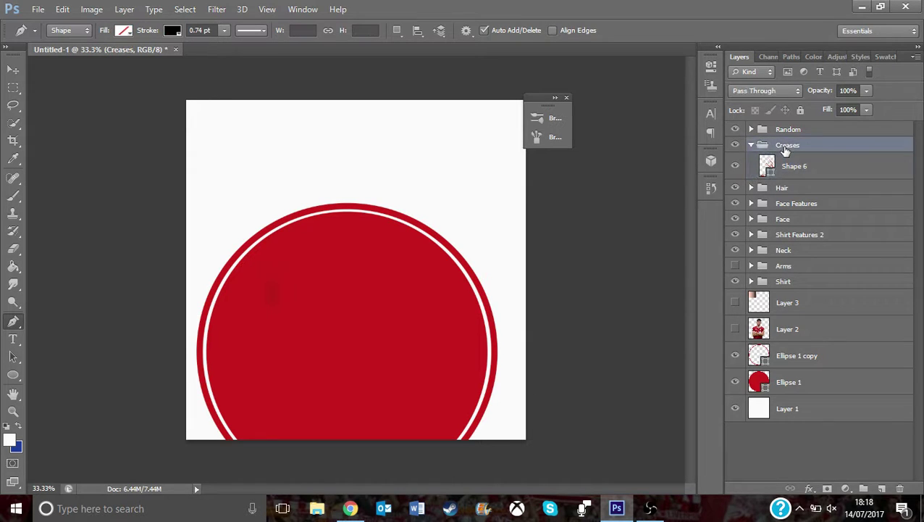
pyautogui.click(738, 166)
pyautogui.click(741, 168)
pyautogui.click(743, 168)
pyautogui.click(393, 34)
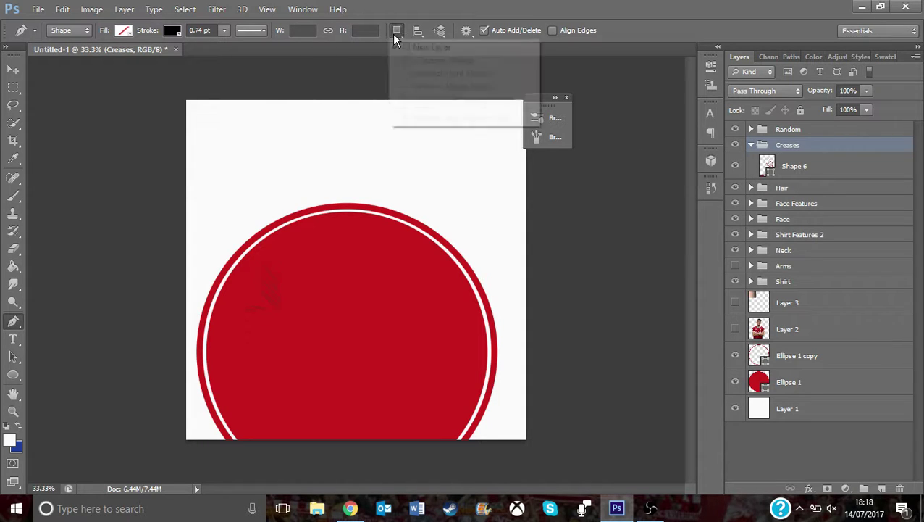
pyautogui.click(394, 34)
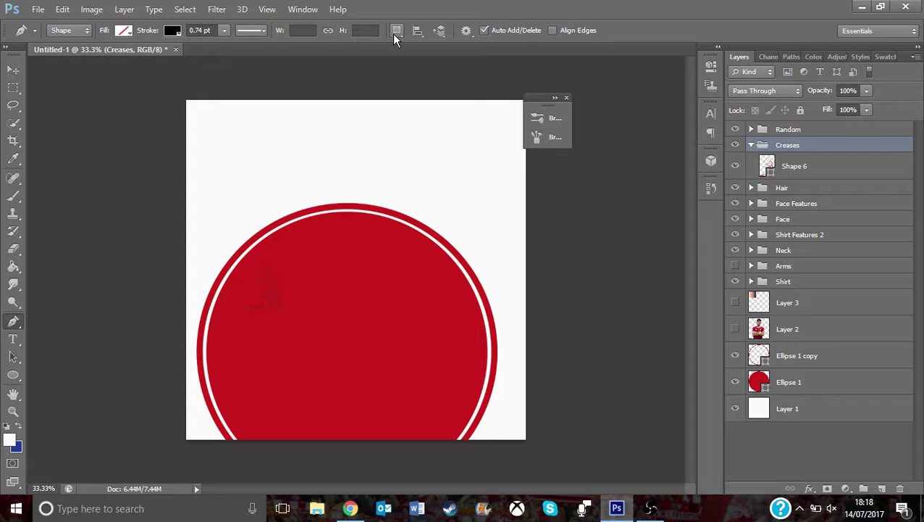
# - Show the Arms group, the skin-tone swatch layer and the footballer photo layer again
pyautogui.click(737, 303)
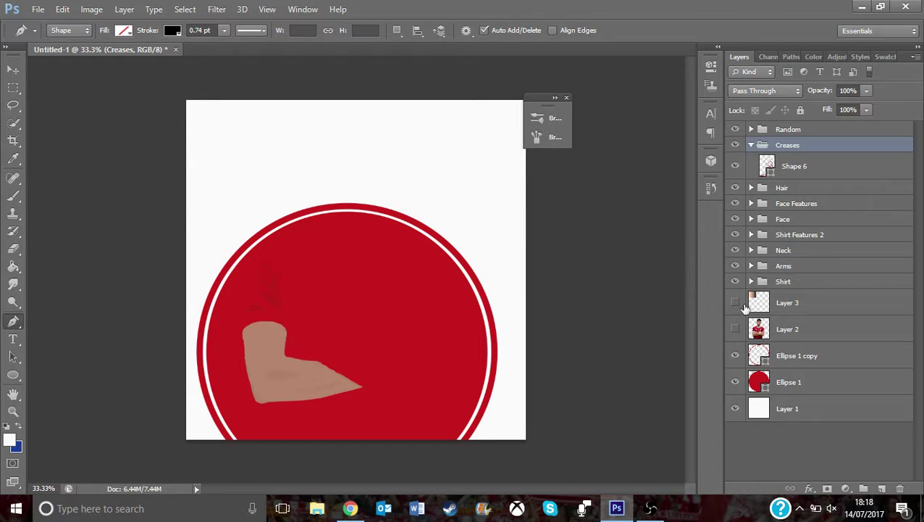
pyautogui.click(735, 303)
pyautogui.click(735, 328)
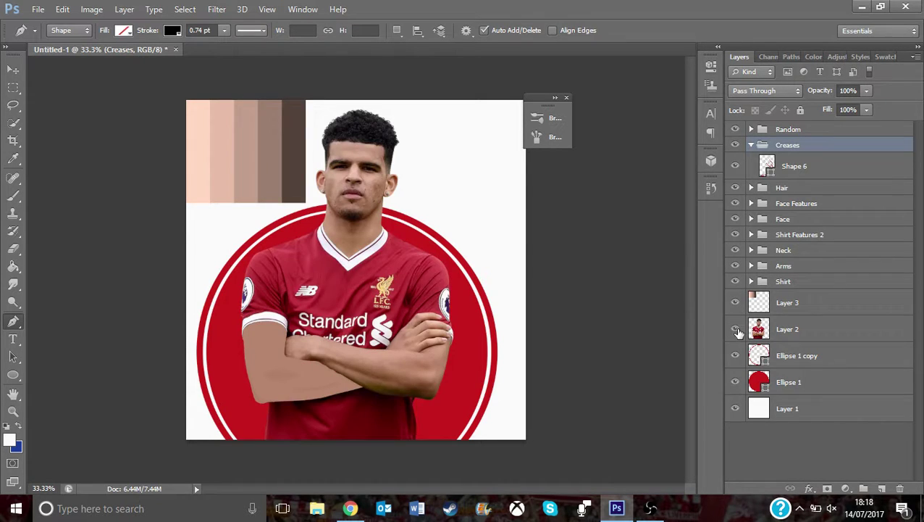
# - Duplicate the footballer photo layer within the same document, keeping the name Layer 2 copy
pyautogui.click(779, 329)
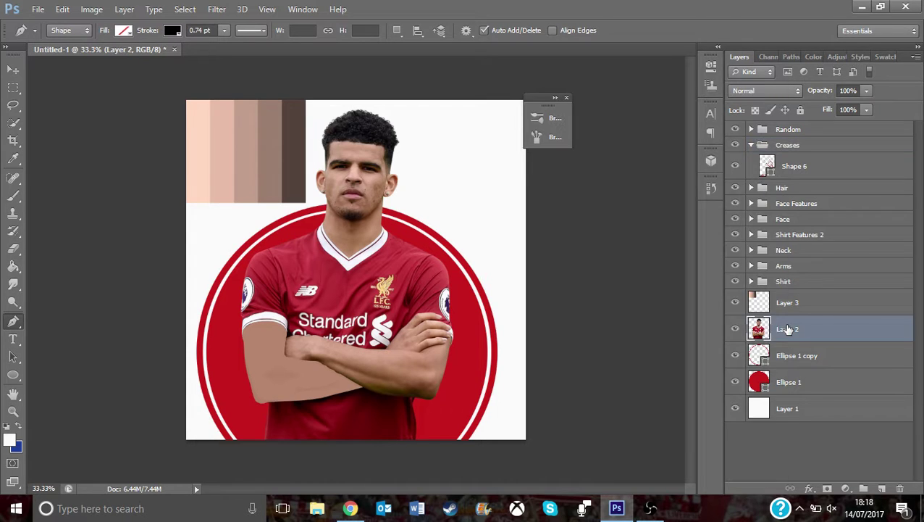
pyautogui.rightClick(788, 330)
pyautogui.click(543, 108)
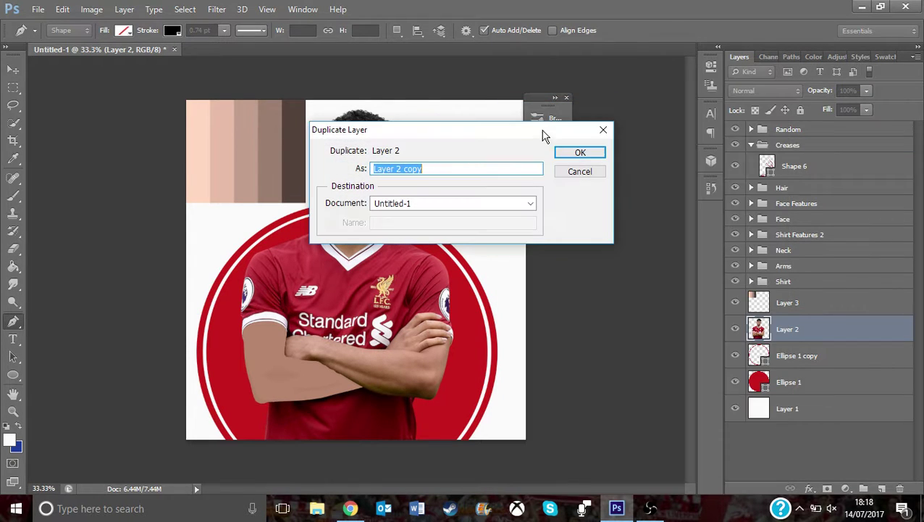
pyautogui.click(576, 155)
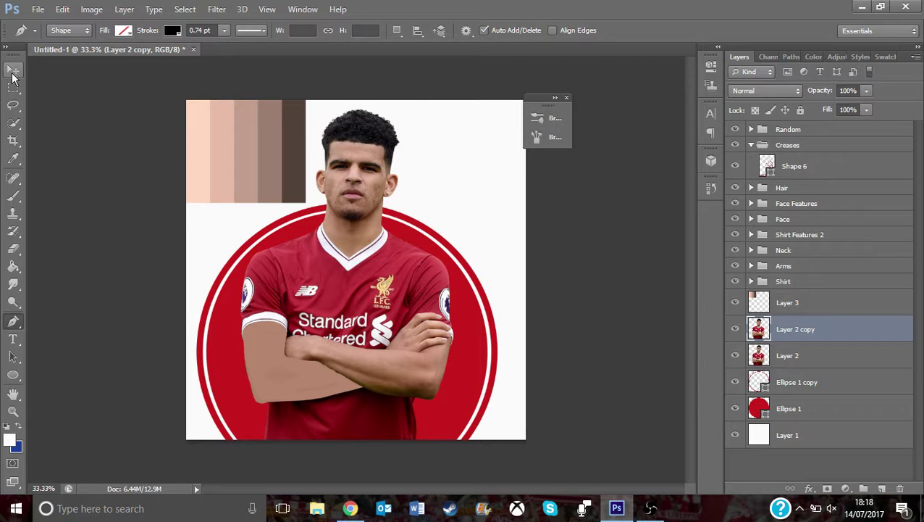
# - In the Neck group, start a Pen shape at the left edge of the jaw and trace the jawline down to beneath the chin
pyautogui.click(14, 412)
pyautogui.click(305, 179)
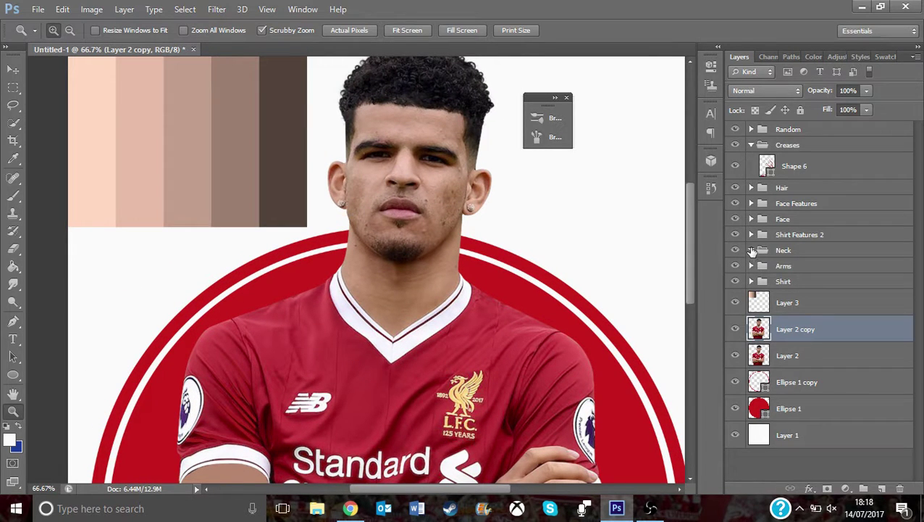
pyautogui.click(763, 252)
pyautogui.click(368, 272)
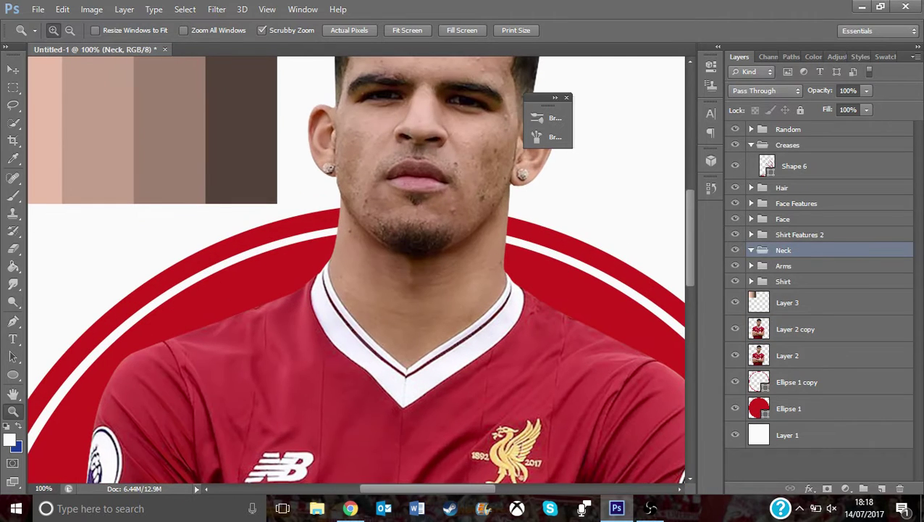
pyautogui.click(519, 397)
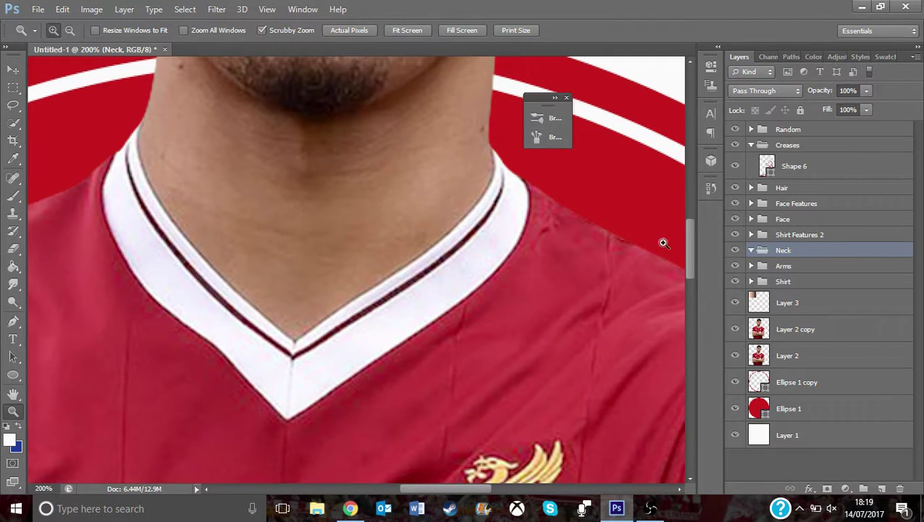
pyautogui.moveTo(690, 265); pyautogui.dragTo(686, 241)
pyautogui.click(13, 321)
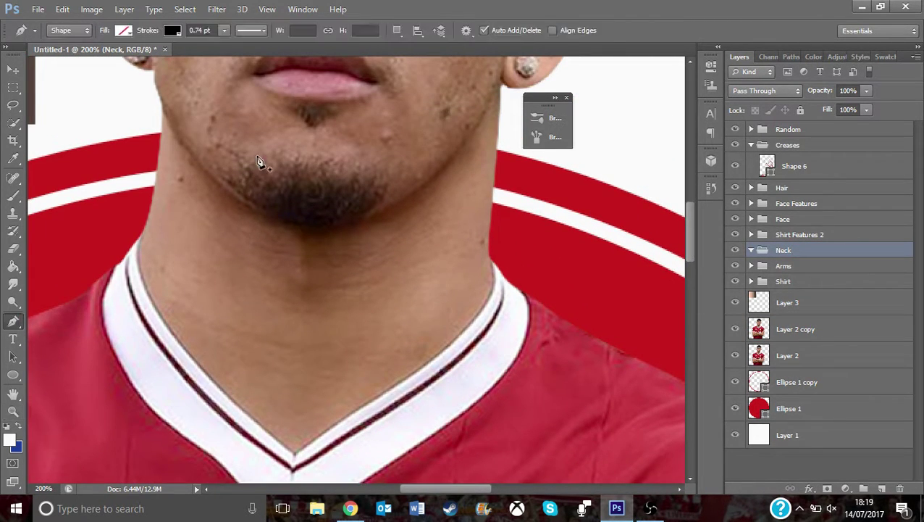
pyautogui.click(159, 110)
pyautogui.click(183, 144)
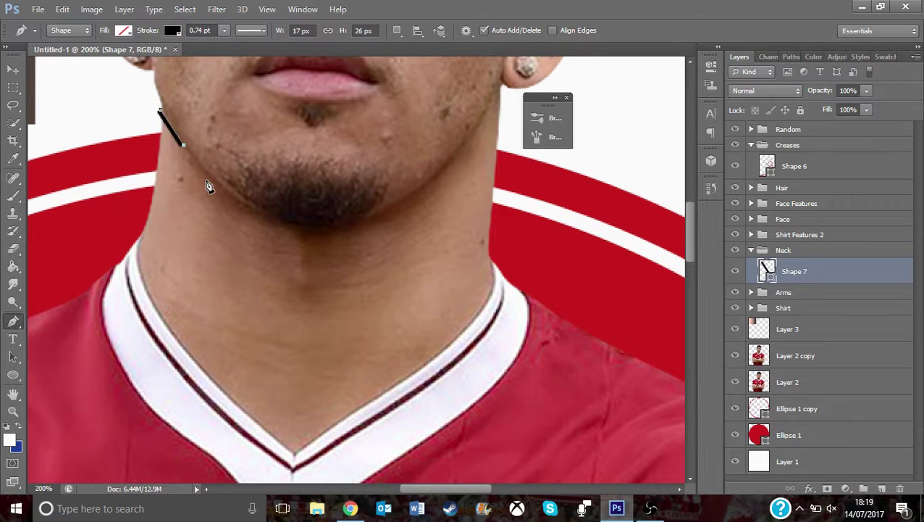
pyautogui.click(222, 186)
pyautogui.click(234, 198)
pyautogui.click(252, 208)
pyautogui.click(268, 216)
pyautogui.click(285, 220)
pyautogui.click(311, 231)
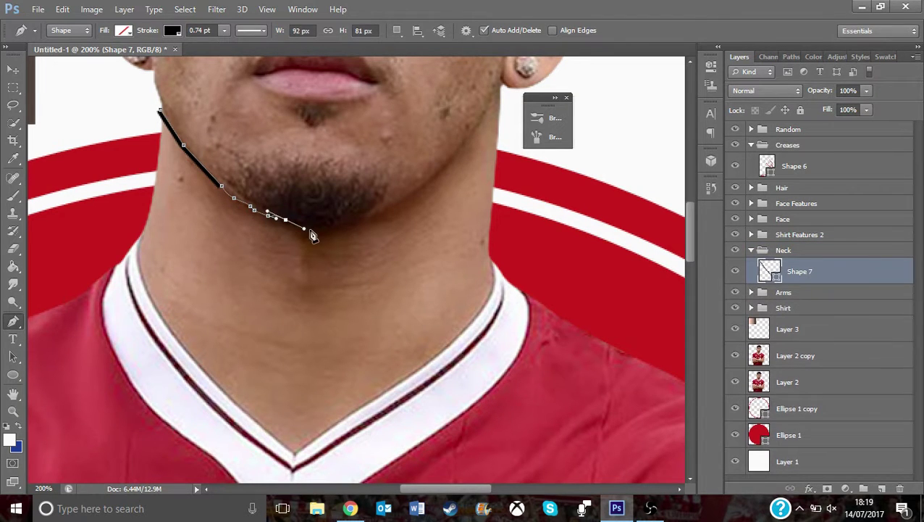
# - Continue the neck outline from beneath the chin up the right side of the jaw to the earlobe
pyautogui.click(337, 229)
pyautogui.click(346, 226)
pyautogui.click(359, 225)
pyautogui.click(368, 220)
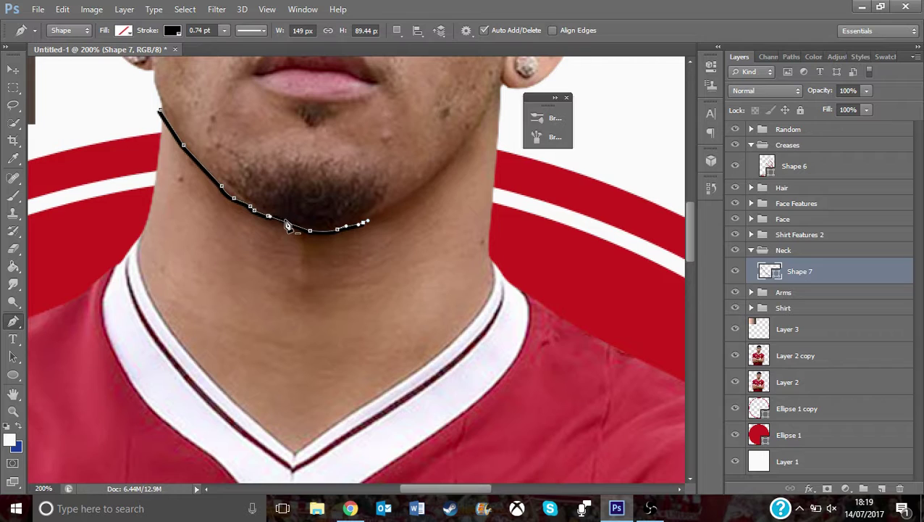
pyautogui.click(399, 203)
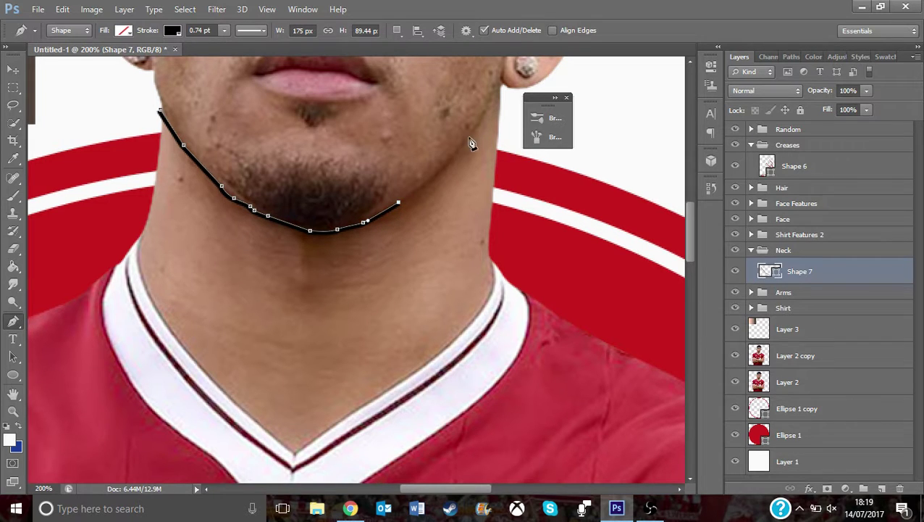
pyautogui.click(438, 174)
pyautogui.click(482, 116)
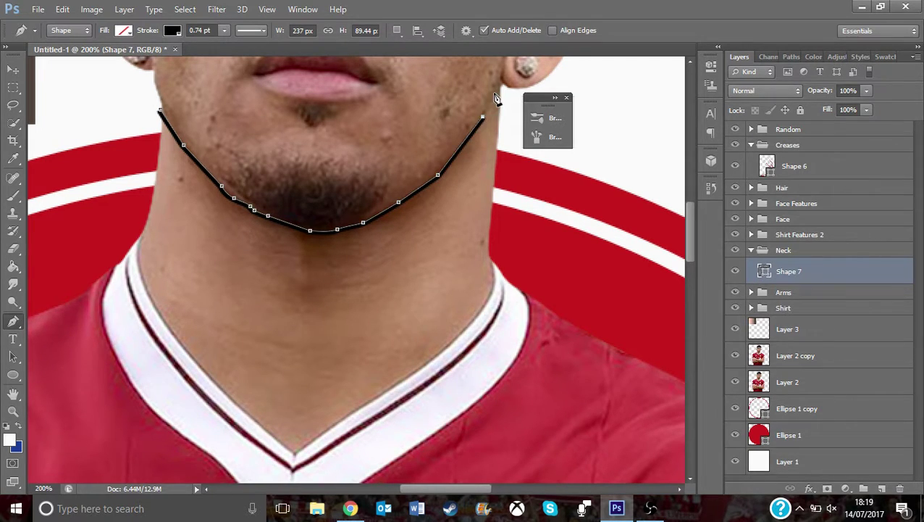
pyautogui.click(502, 78)
# - Trace the right edge of the neck from the earlobe down to the top of the shirt collar
pyautogui.click(498, 129)
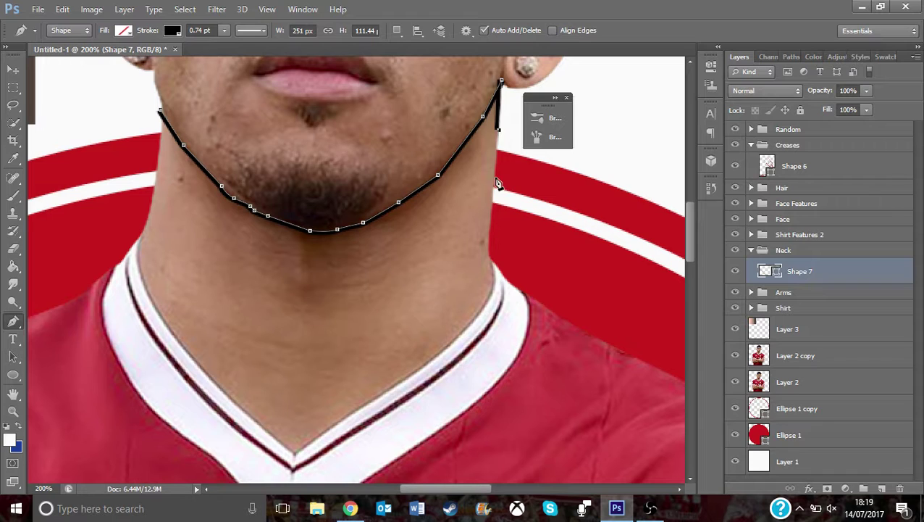
pyautogui.click(491, 197)
pyautogui.click(487, 236)
pyautogui.click(497, 283)
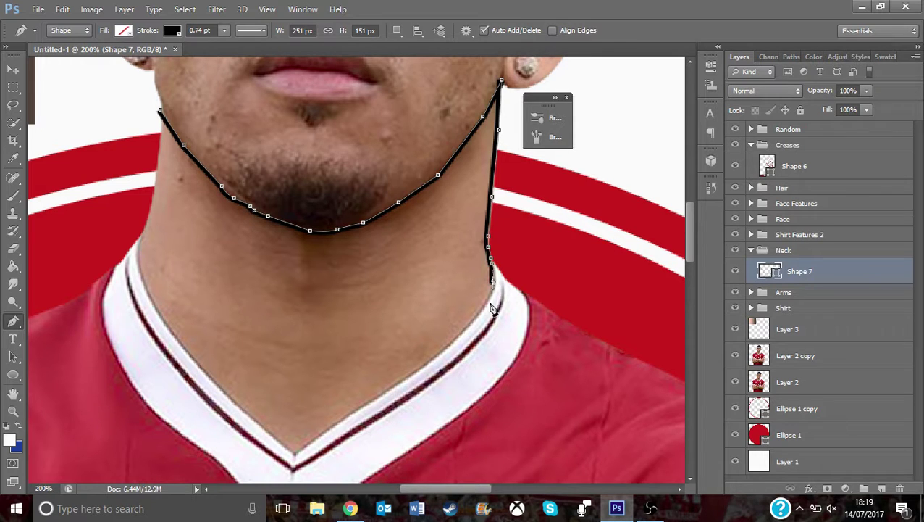
# - Continue the neck outline along the inner edge of the right collar down to the point of the V
pyautogui.click(485, 310)
pyautogui.click(449, 346)
pyautogui.click(377, 394)
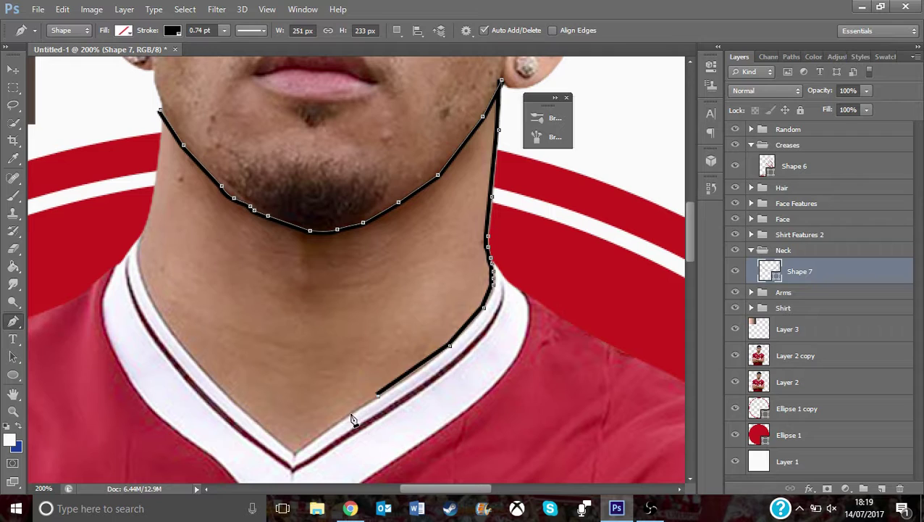
pyautogui.click(348, 416)
pyautogui.click(335, 424)
pyautogui.click(315, 438)
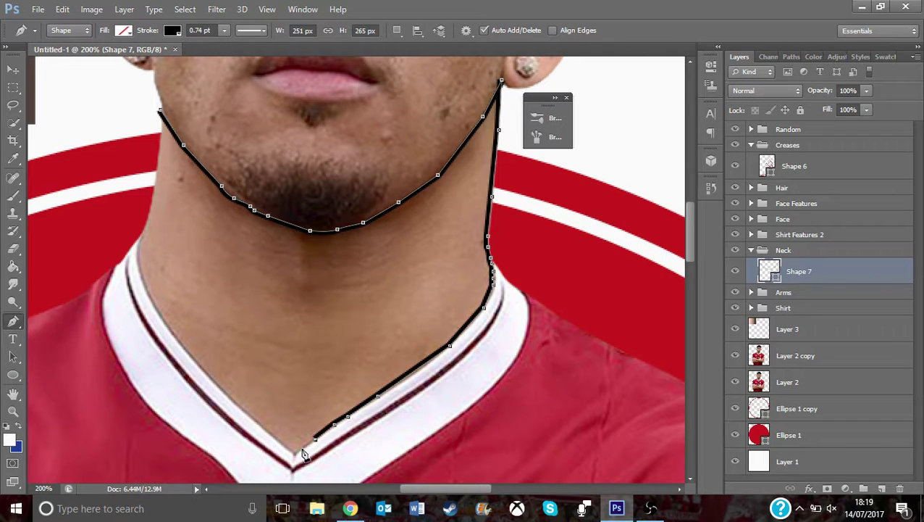
pyautogui.click(295, 450)
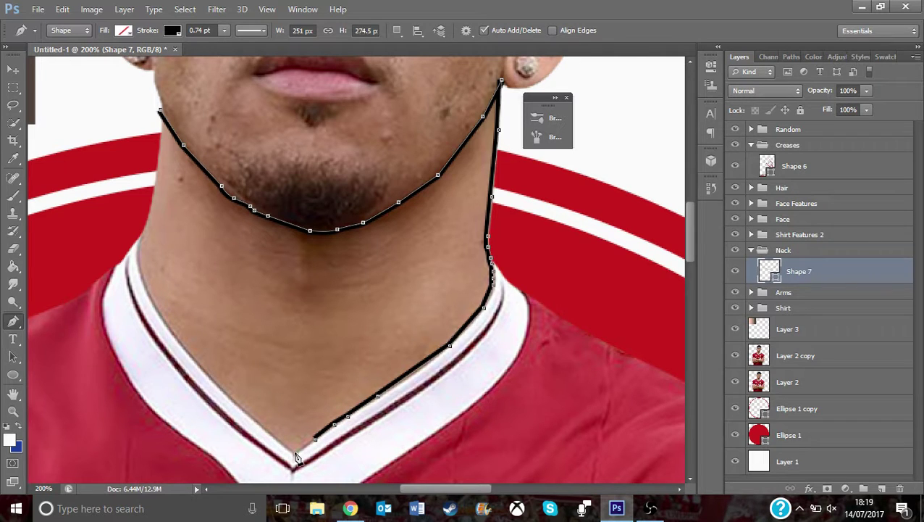
# - Trace the neck outline from the V point up the inner edge of the left collar to its top
pyautogui.click(251, 419)
pyautogui.click(223, 390)
pyautogui.click(197, 360)
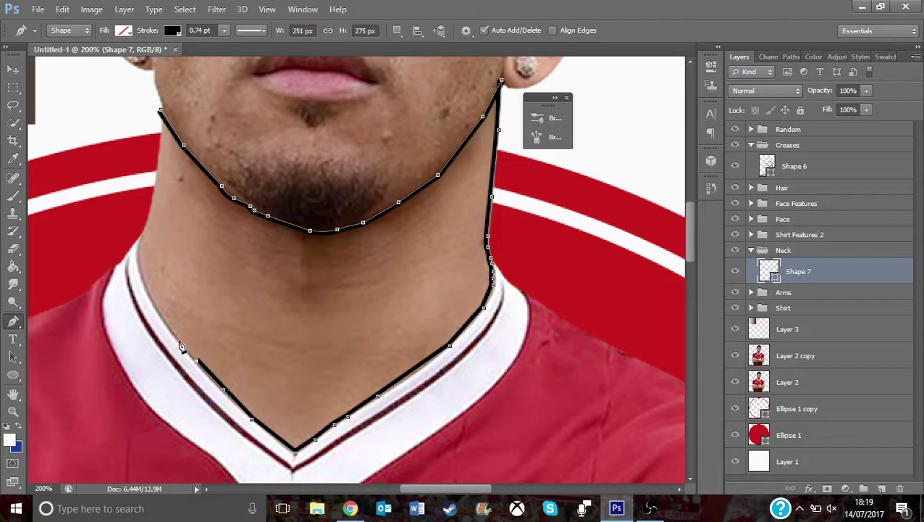
pyautogui.click(172, 330)
pyautogui.click(155, 307)
pyautogui.click(145, 285)
pyautogui.click(139, 264)
pyautogui.click(139, 248)
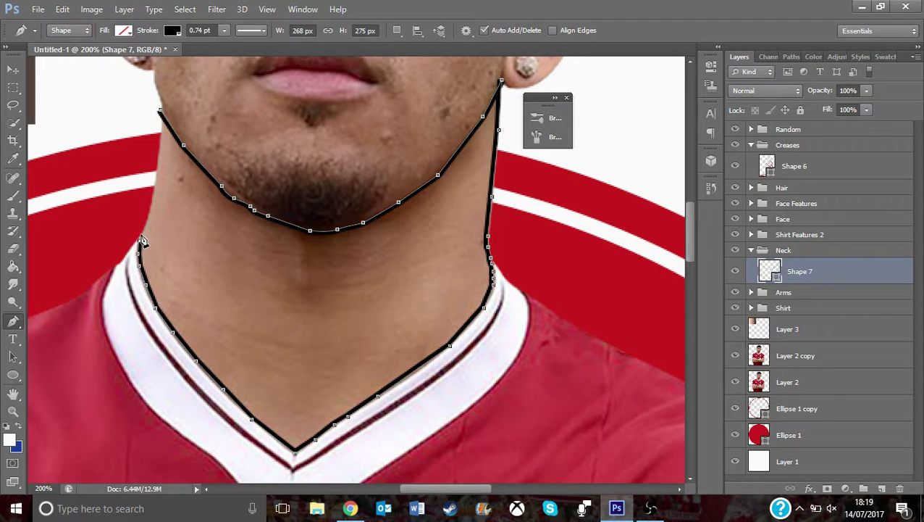
# - Trace up the left edge of the neck to the jaw, close the neck shape and hide its path outline
pyautogui.click(141, 232)
pyautogui.click(148, 217)
pyautogui.click(157, 172)
pyautogui.click(160, 156)
pyautogui.click(162, 128)
pyautogui.click(160, 114)
pyautogui.press('Return')
# - Remove the neck shape's stroke and fill it with a slightly darker skin brown than the recently used tone
pyautogui.click(172, 30)
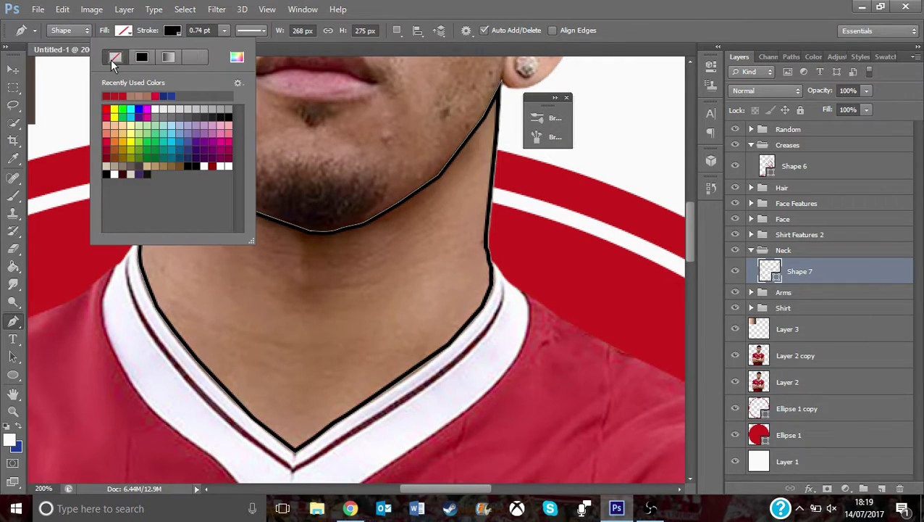
pyautogui.click(111, 60)
pyautogui.click(124, 30)
pyautogui.click(92, 95)
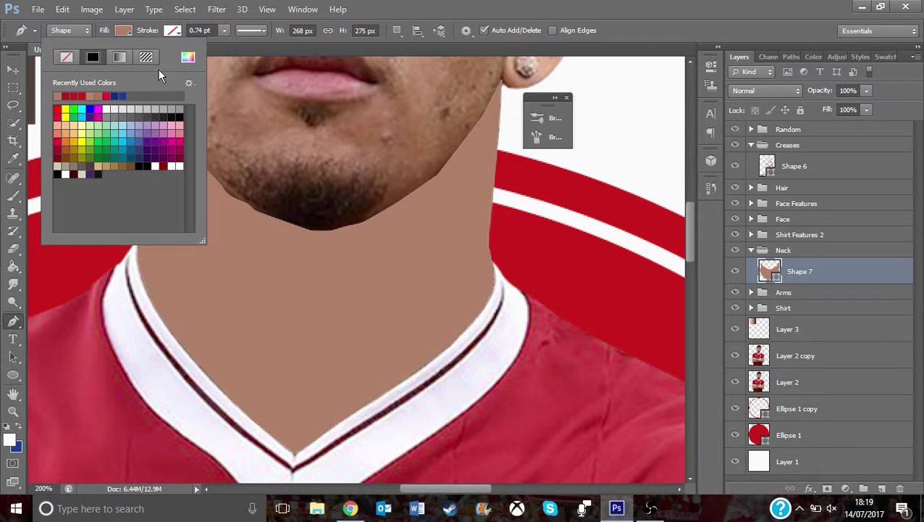
pyautogui.click(188, 58)
pyautogui.click(283, 325)
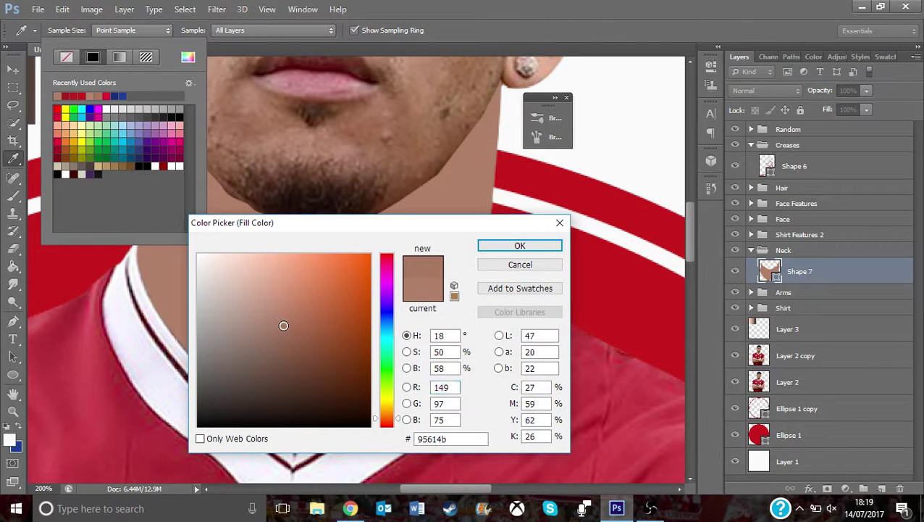
pyautogui.moveTo(284, 325); pyautogui.dragTo(281, 326)
pyautogui.click(520, 245)
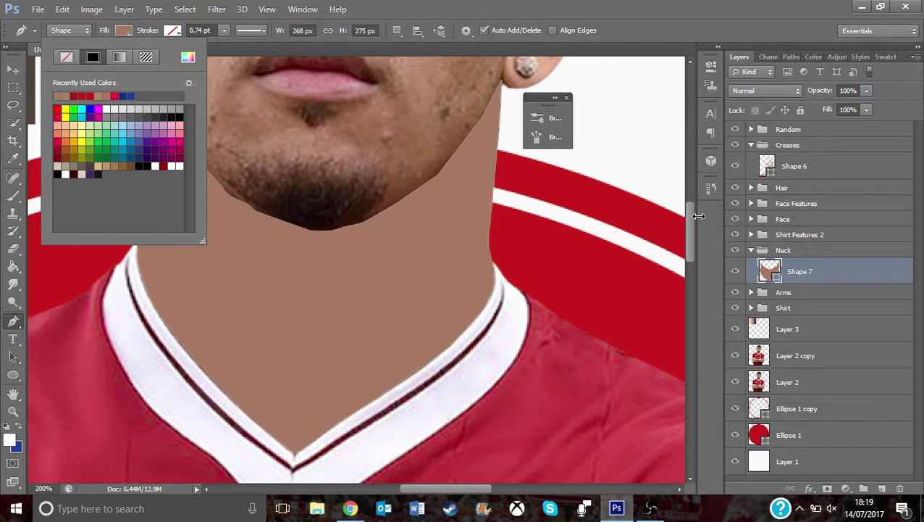
# - Collapse and hide the Neck group, and expand and select the Face group
pyautogui.moveTo(692, 212); pyautogui.dragTo(691, 184)
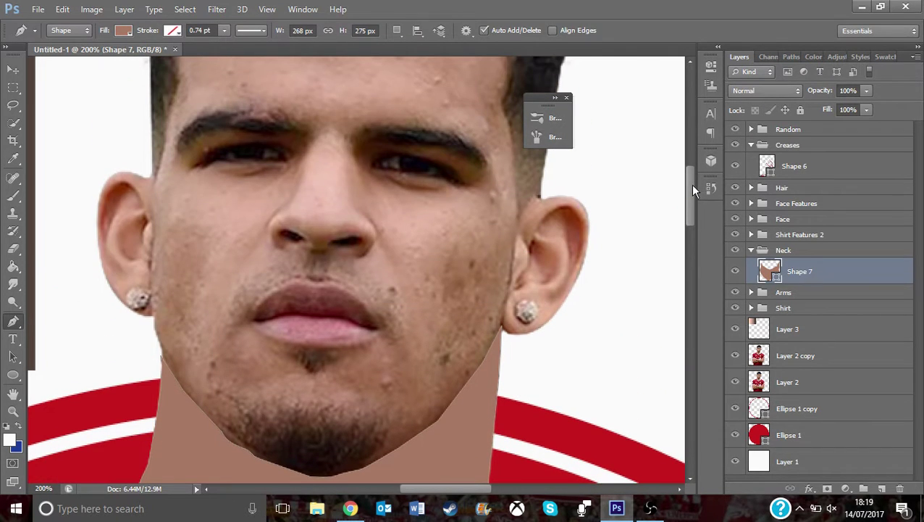
pyautogui.click(752, 250)
pyautogui.click(773, 219)
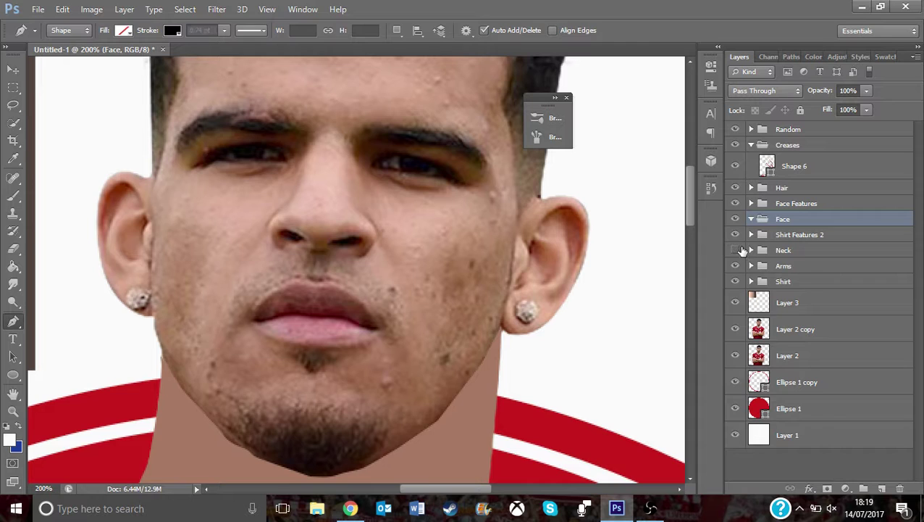
pyautogui.click(736, 249)
# - Start a Pen shape in the Face group, tracing from the jaw below the diamond-studded right-hand ear up to the temple
pyautogui.click(498, 332)
pyautogui.click(503, 319)
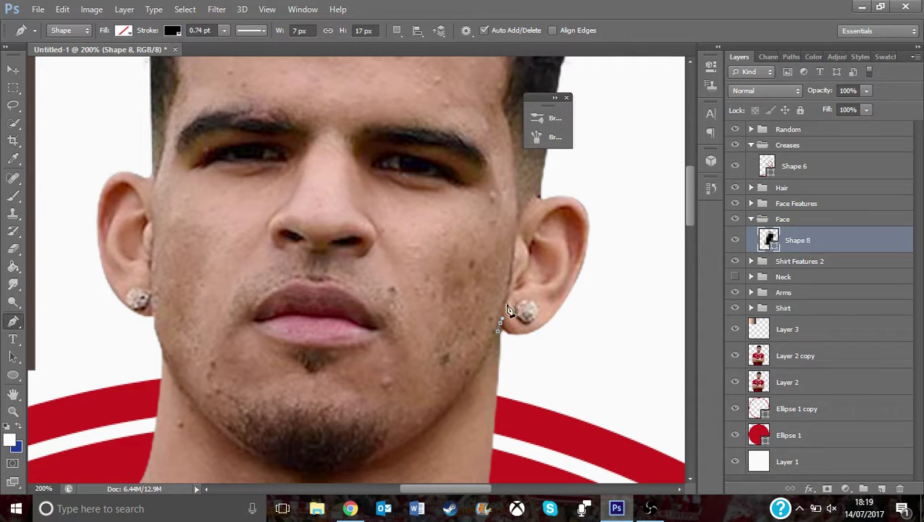
pyautogui.click(507, 306)
pyautogui.click(515, 288)
pyautogui.click(528, 255)
pyautogui.click(534, 235)
pyautogui.click(541, 214)
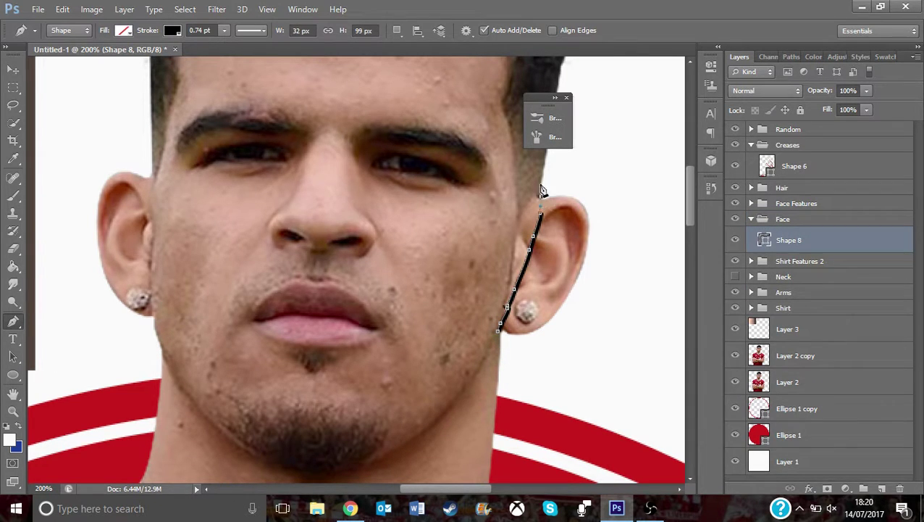
pyautogui.click(541, 196)
pyautogui.click(541, 174)
pyautogui.click(545, 156)
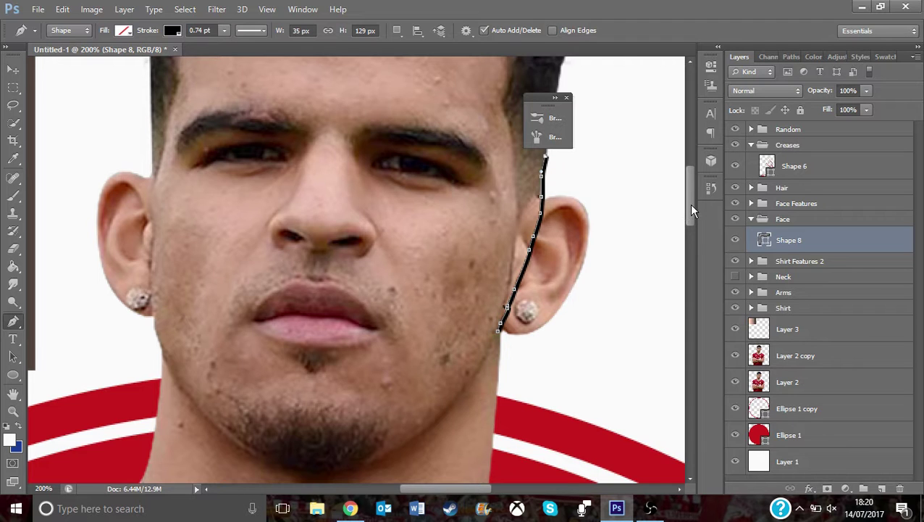
# - Extend the face outline up the right-hand side of the head from the temple to the curls
pyautogui.moveTo(692, 211); pyautogui.dragTo(691, 173)
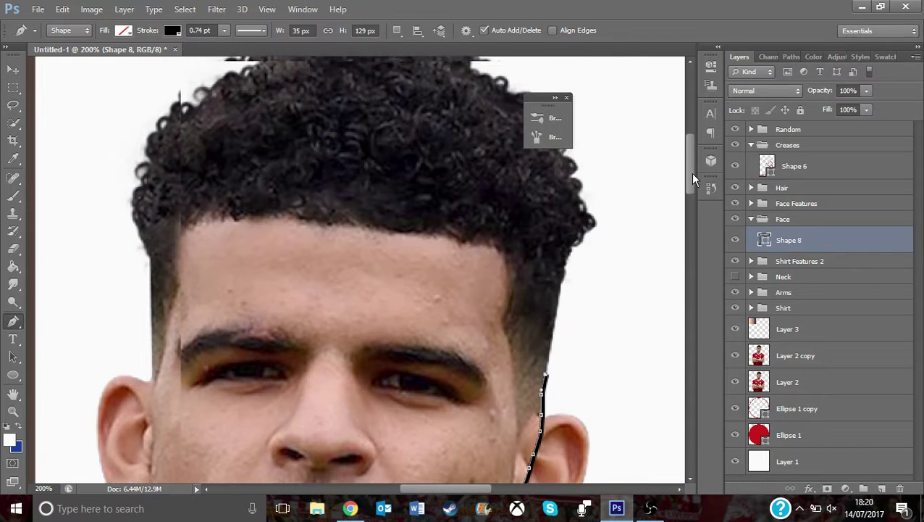
pyautogui.click(552, 343)
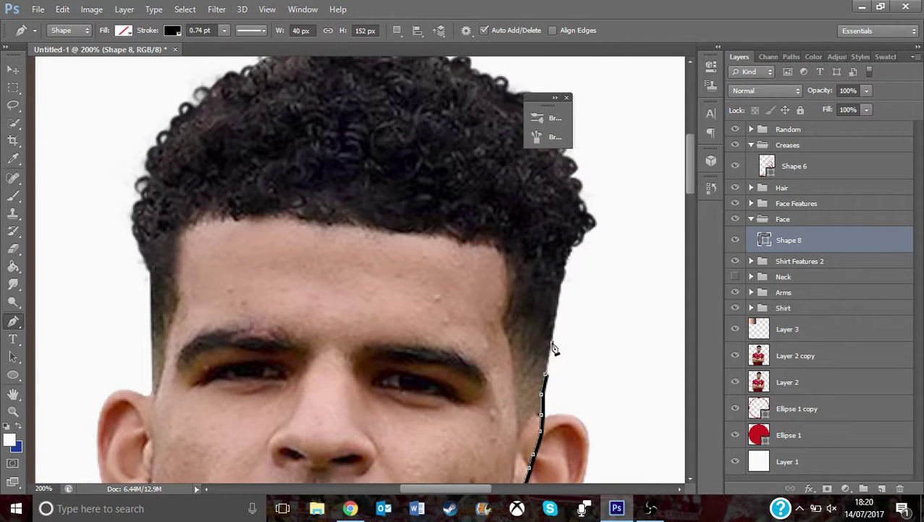
pyautogui.click(558, 302)
pyautogui.click(563, 274)
pyautogui.click(566, 249)
pyautogui.click(565, 238)
# - Carry the face outline across the hair above the forehead toward the left-hand side, removing a surplus anchor point near the right-hand curls
pyautogui.click(544, 212)
pyautogui.click(519, 190)
pyautogui.click(510, 186)
pyautogui.click(399, 171)
pyautogui.click(352, 151)
pyautogui.click(296, 153)
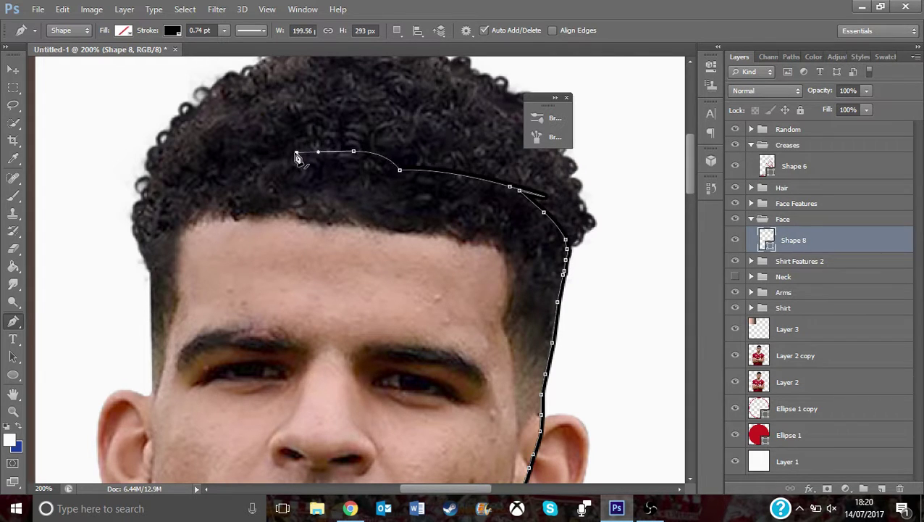
pyautogui.click(244, 165)
pyautogui.click(520, 189)
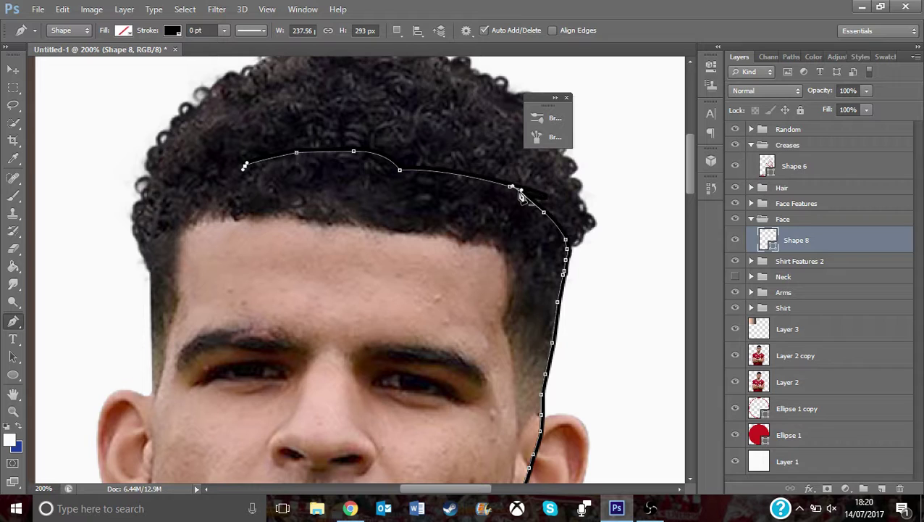
pyautogui.click(205, 189)
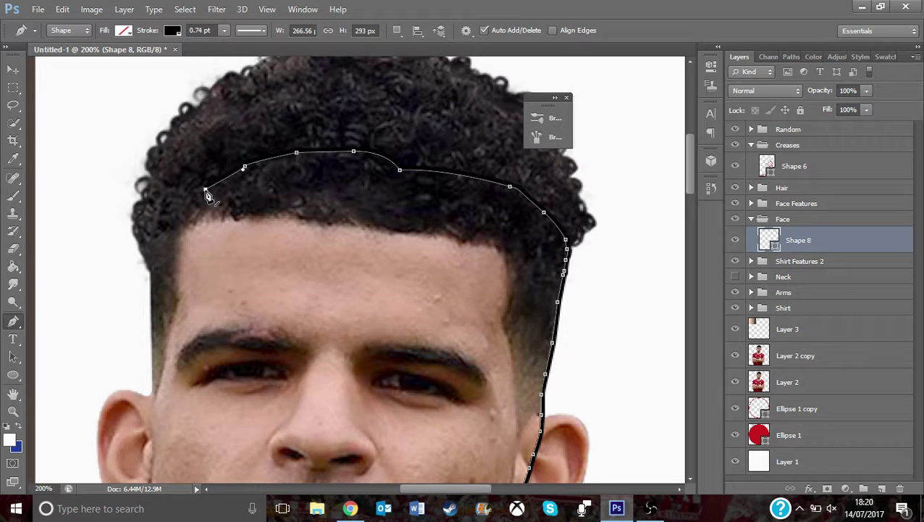
# - Trace the face outline down the left-hand side of the head, past the ear and earring, to the upper jaw
pyautogui.click(170, 214)
pyautogui.click(150, 272)
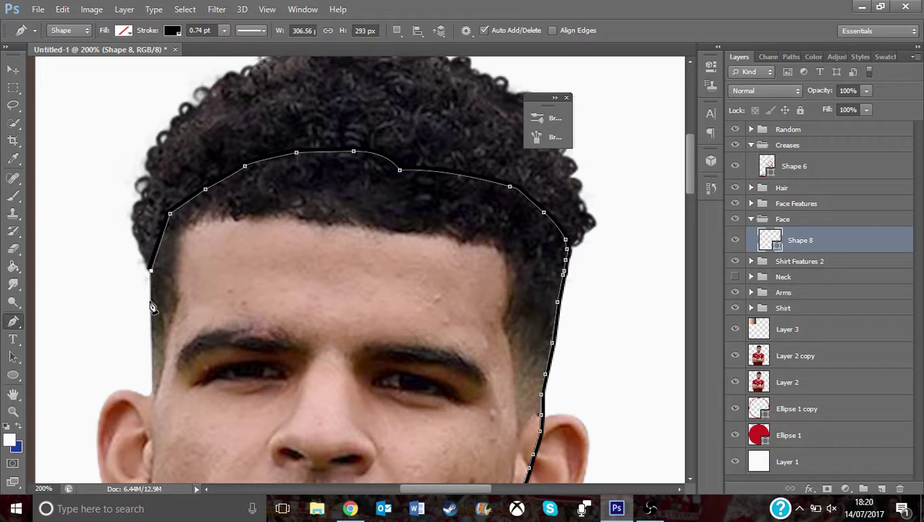
pyautogui.click(149, 301)
pyautogui.click(151, 365)
pyautogui.click(148, 396)
pyautogui.click(140, 428)
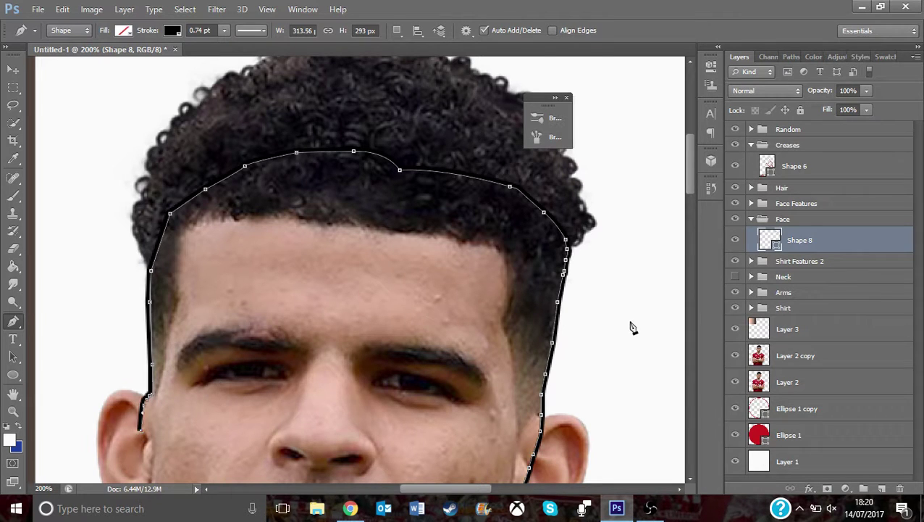
pyautogui.moveTo(691, 188); pyautogui.dragTo(688, 221)
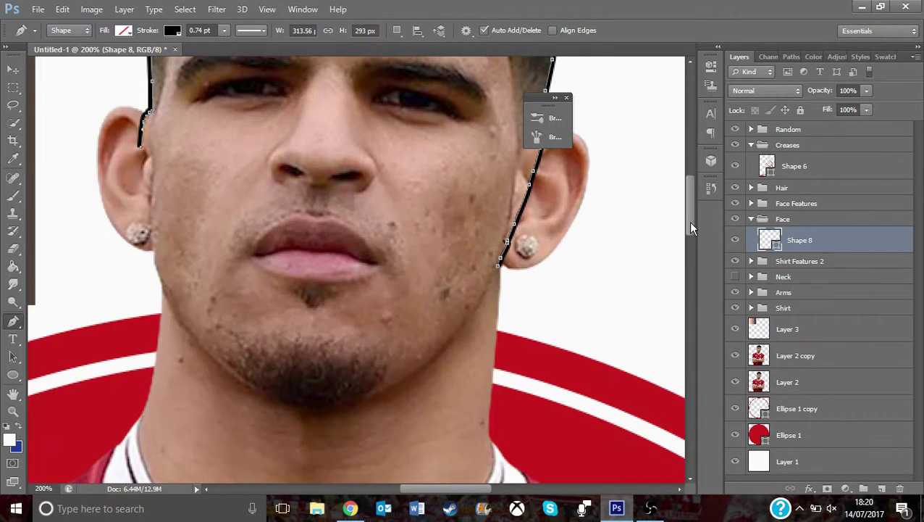
pyautogui.click(152, 247)
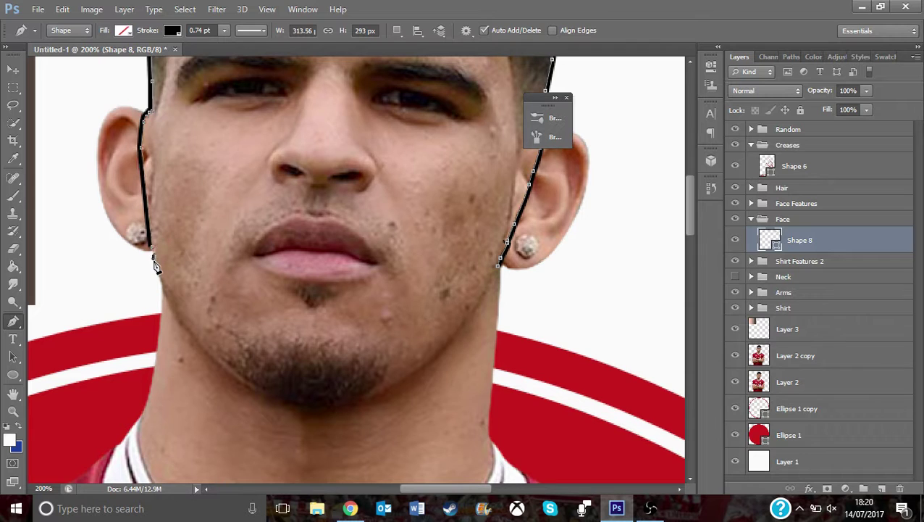
pyautogui.click(168, 297)
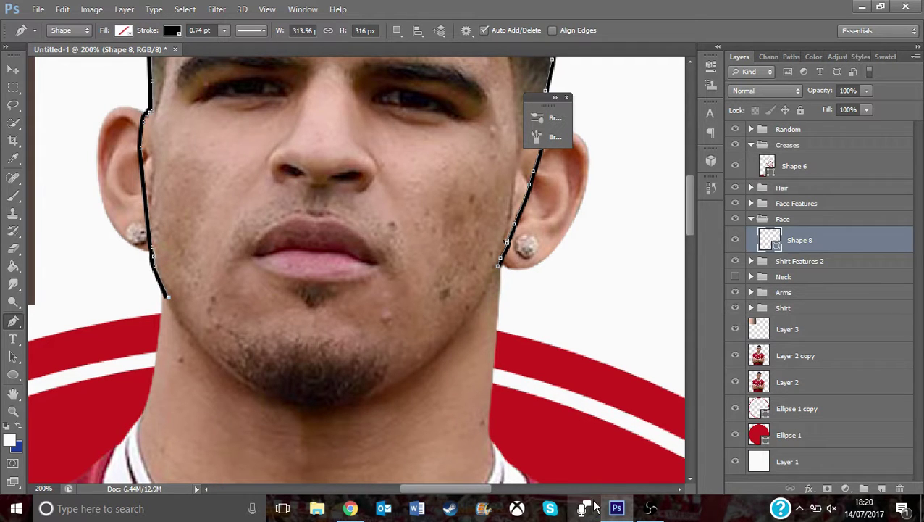
# - Switch to Open Broadcaster Software, raise the microphone volume and minimise its window
pyautogui.click(650, 513)
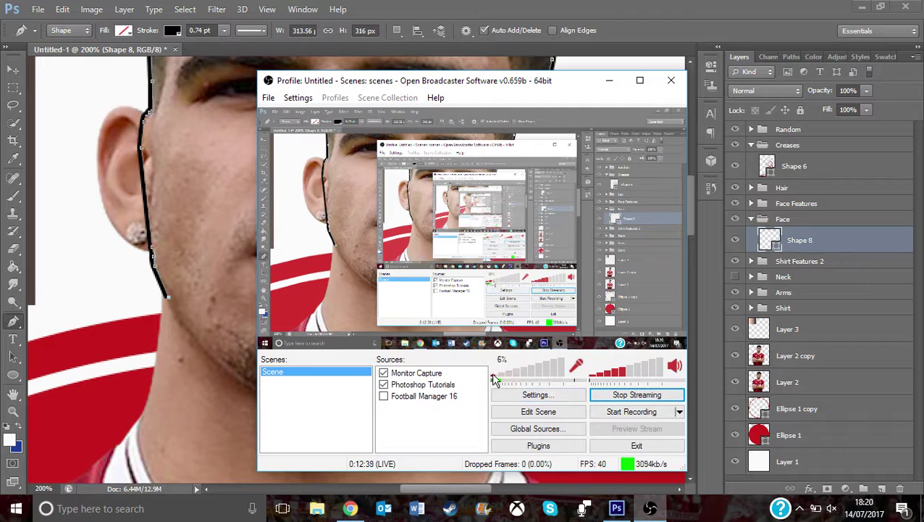
pyautogui.moveTo(491, 377); pyautogui.dragTo(468, 382)
pyautogui.moveTo(493, 381); pyautogui.dragTo(548, 382)
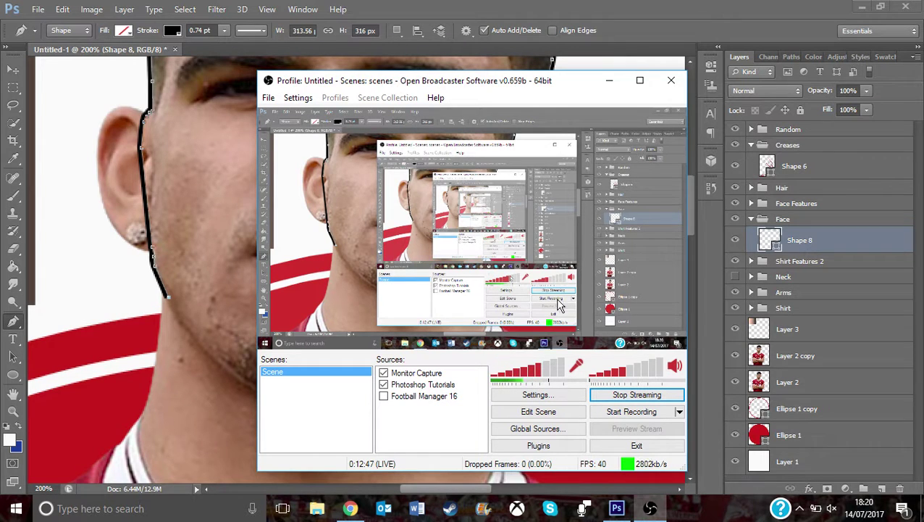
pyautogui.click(609, 80)
# - Continue the face outline along the left-hand jawline to the edge of the beard
pyautogui.click(204, 350)
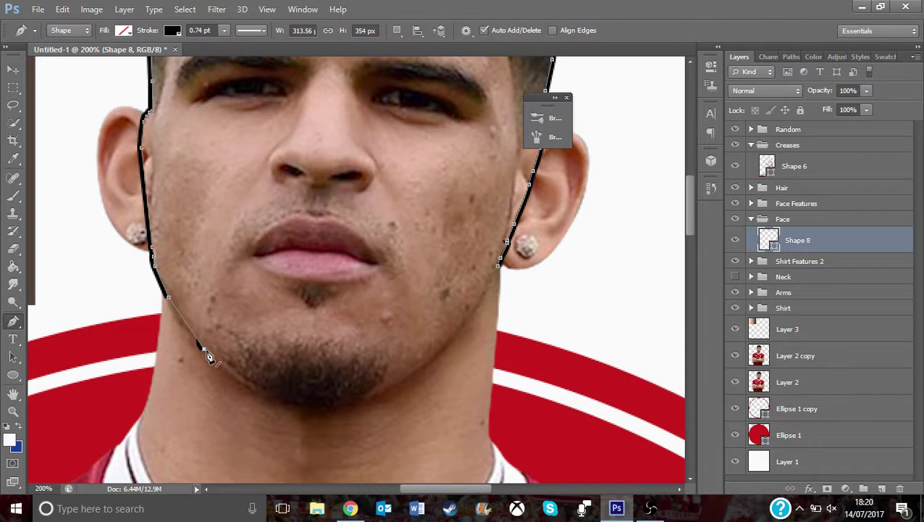
pyautogui.click(244, 379)
# - Switch to Open Broadcaster Software again, unmute the microphone at 63% volume and minimise its window
pyautogui.click(649, 509)
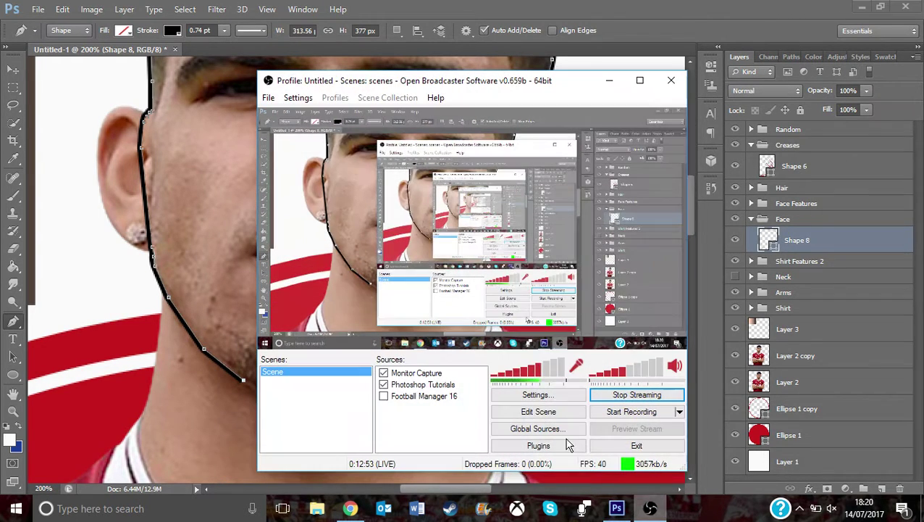
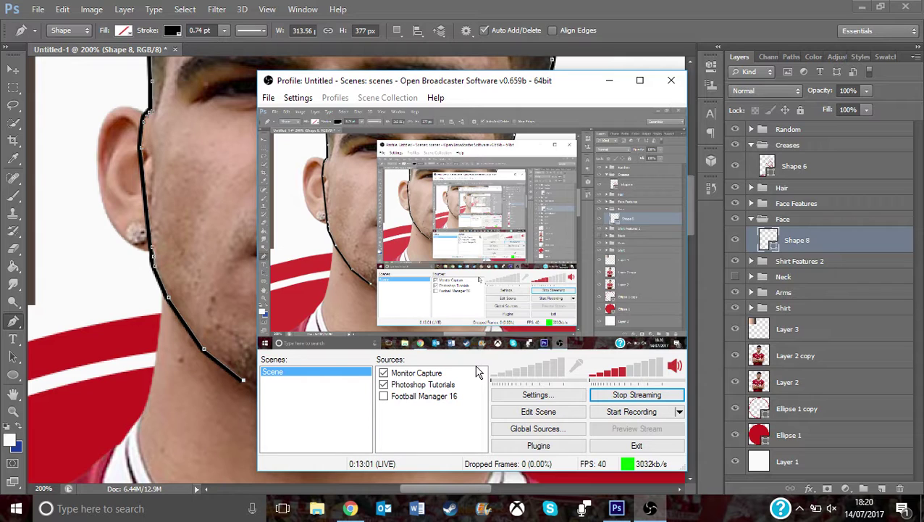
pyautogui.click(576, 366)
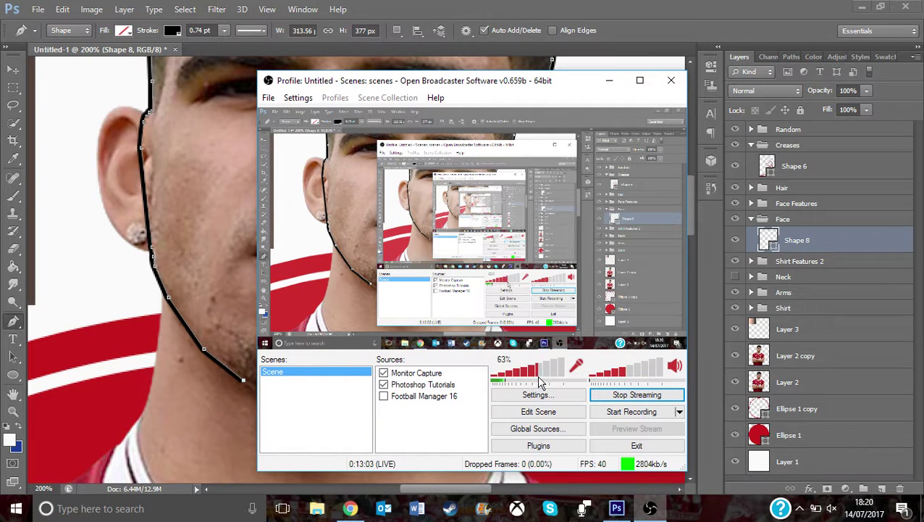
pyautogui.click(610, 81)
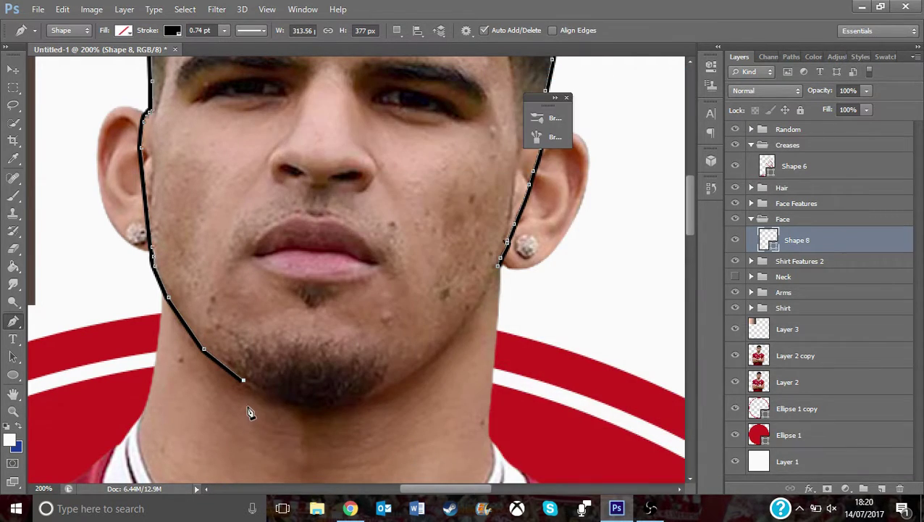
# - Trace under the chin and up the right-hand jawline, close the face shape at its starting point and hide its path
pyautogui.click(263, 390)
pyautogui.click(314, 400)
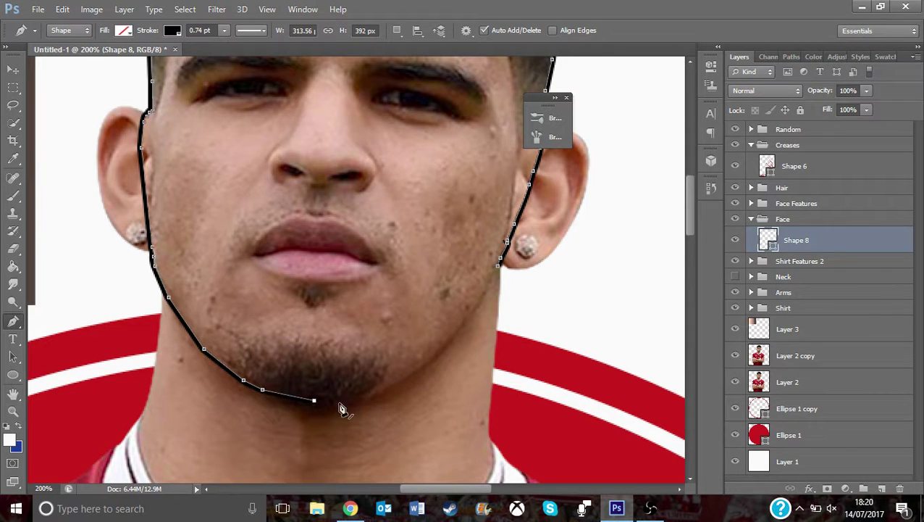
pyautogui.click(367, 394)
pyautogui.click(397, 381)
pyautogui.click(443, 350)
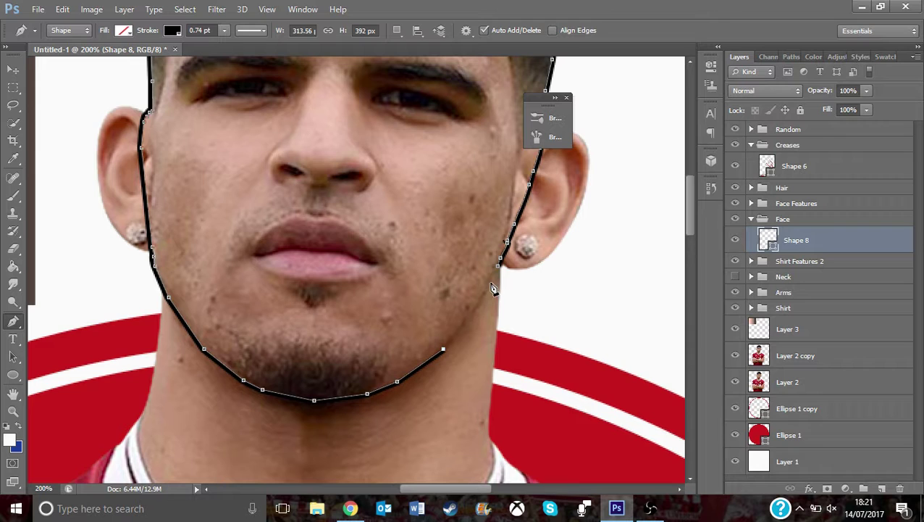
pyautogui.click(499, 266)
pyautogui.press('Return')
# - Remove the face shape's stroke and fill it with a recently used skin brown
pyautogui.click(168, 32)
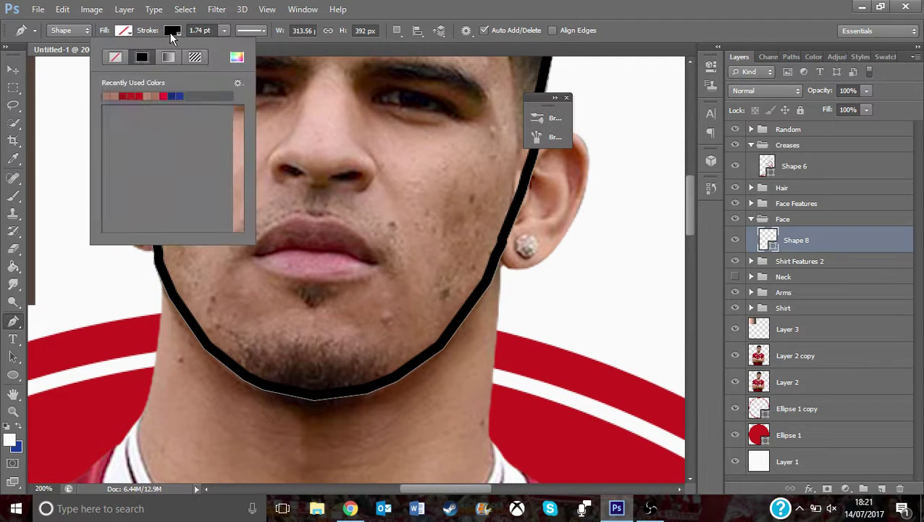
pyautogui.click(116, 56)
pyautogui.click(123, 32)
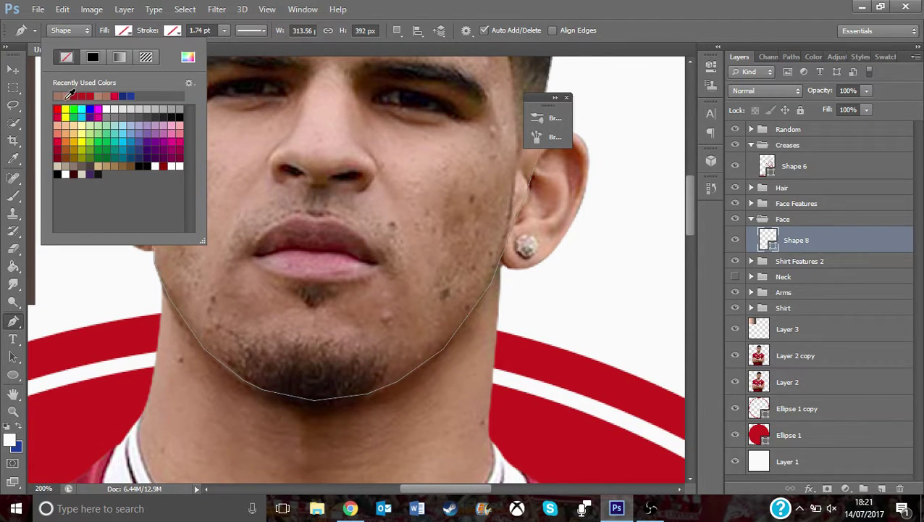
pyautogui.click(71, 95)
# - View the whole upper body and show the Neck group again
pyautogui.click(13, 411)
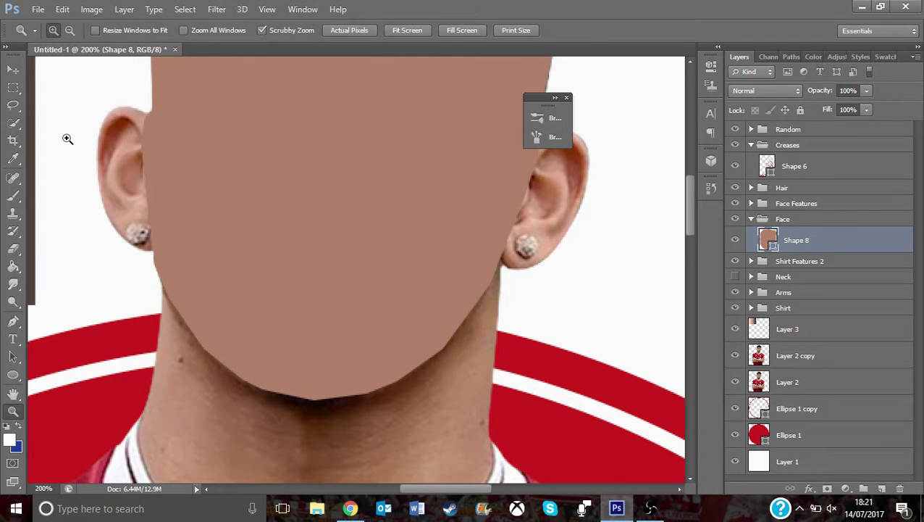
pyautogui.click(74, 32)
pyautogui.moveTo(187, 178); pyautogui.dragTo(187, 178)
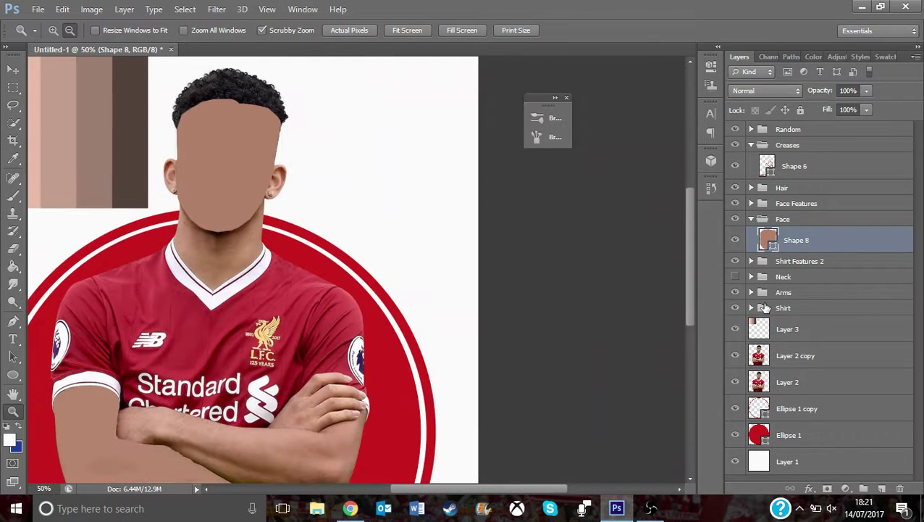
pyautogui.click(734, 277)
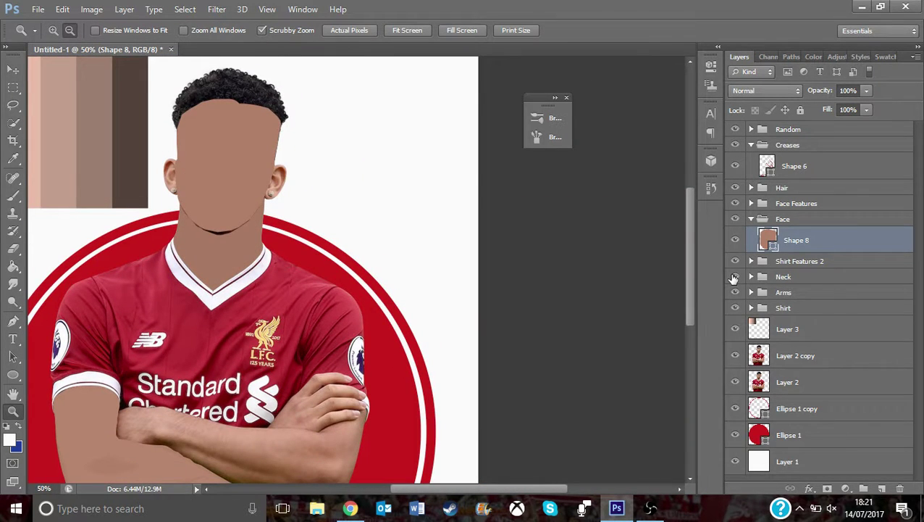
# - Draw a closed Pen patch from jaw to jaw, curving below the chin, to cover the dark gap between face and neck
pyautogui.click(53, 30)
pyautogui.click(206, 207)
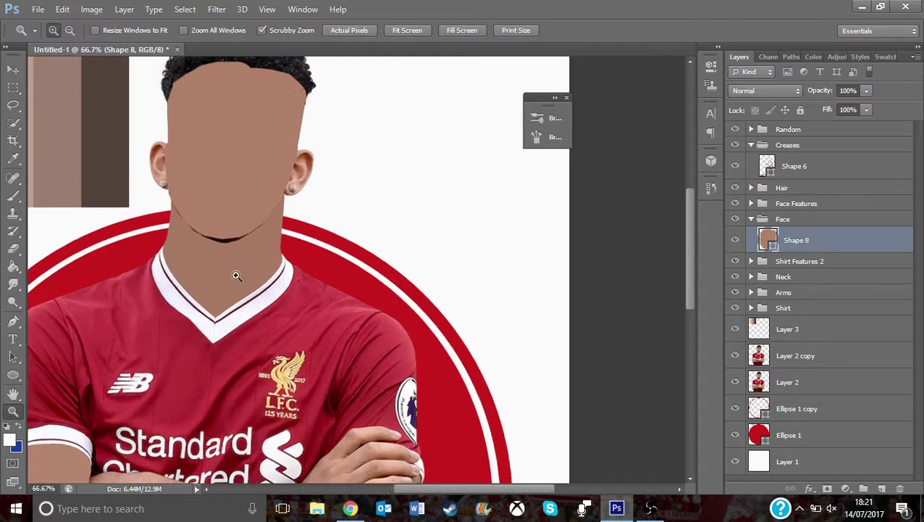
pyautogui.click(212, 204)
pyautogui.click(204, 196)
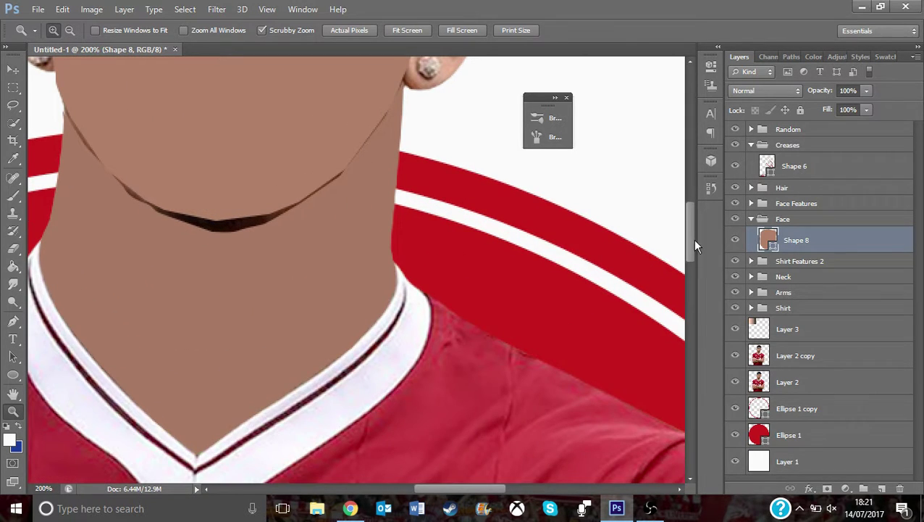
pyautogui.moveTo(695, 241); pyautogui.dragTo(688, 225)
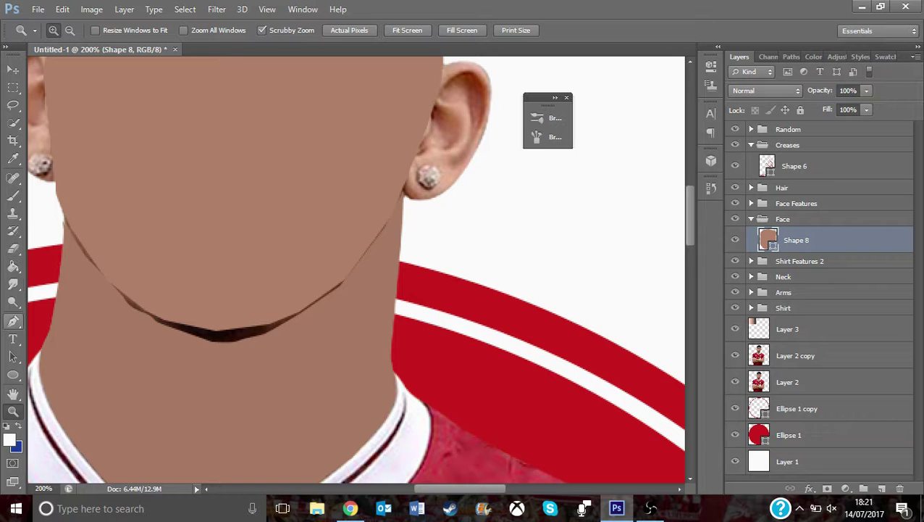
pyautogui.click(13, 321)
pyautogui.click(64, 216)
pyautogui.click(67, 259)
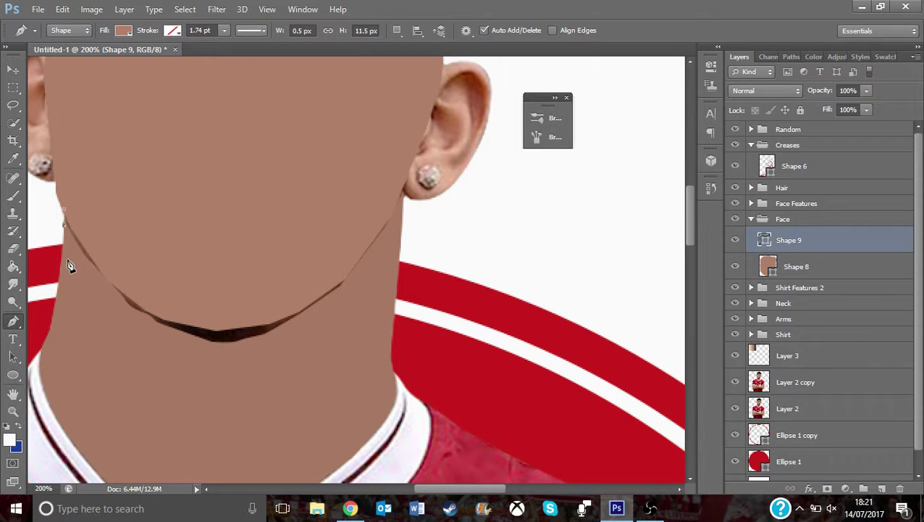
pyautogui.moveTo(106, 327)
pyautogui.mouseDown()
pyautogui.moveTo(116, 346)
pyautogui.moveTo(232, 374)
pyautogui.mouseUp()
pyautogui.moveTo(300, 337)
pyautogui.mouseDown()
pyautogui.moveTo(345, 317)
pyautogui.moveTo(363, 280)
pyautogui.mouseUp()
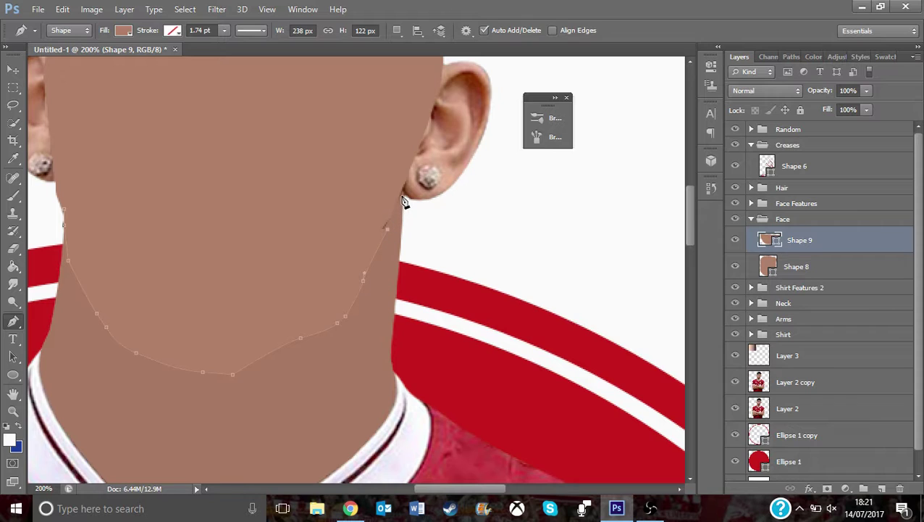
pyautogui.click(403, 171)
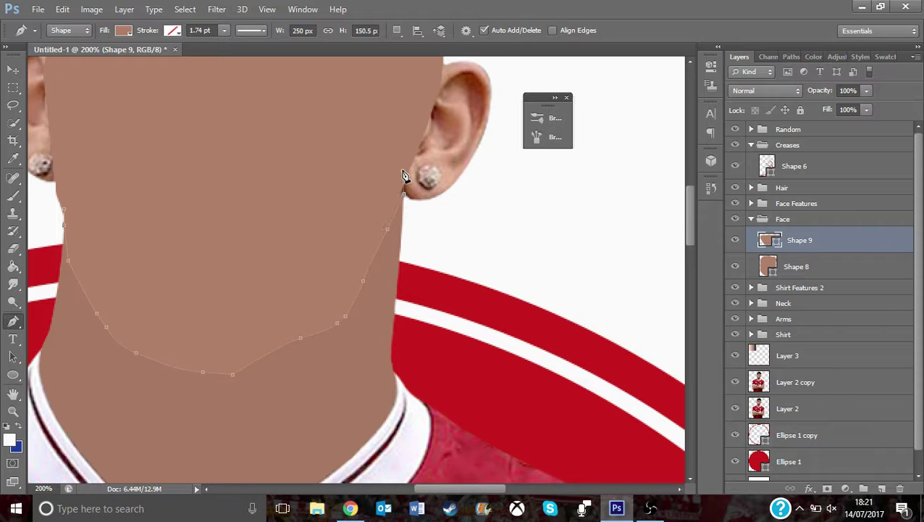
pyautogui.click(66, 213)
# - Open the chin patch's fill colours and move the patch from the Face group into the Neck group
pyautogui.click(125, 29)
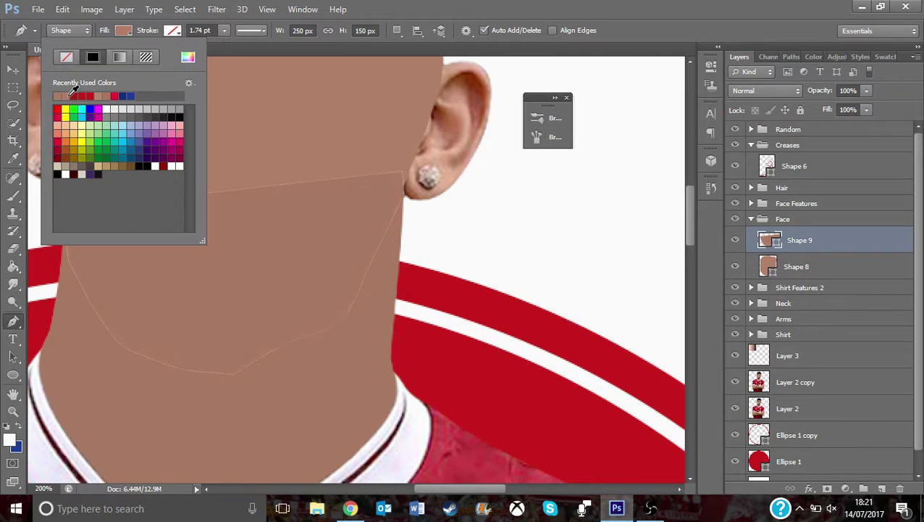
pyautogui.moveTo(781, 241); pyautogui.dragTo(780, 304)
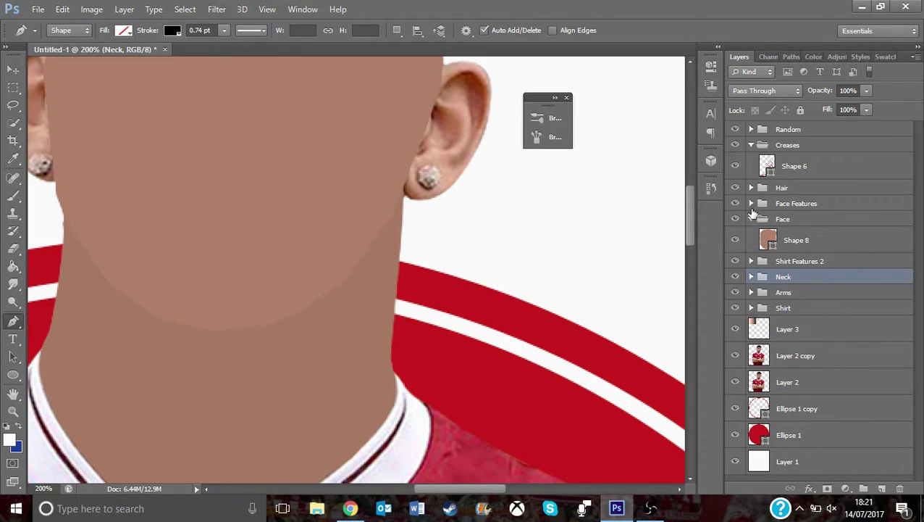
# - Collapse the Face group, select the Layer 2 copy photo layer and hide the Neck and Face groups
pyautogui.click(752, 218)
pyautogui.click(13, 412)
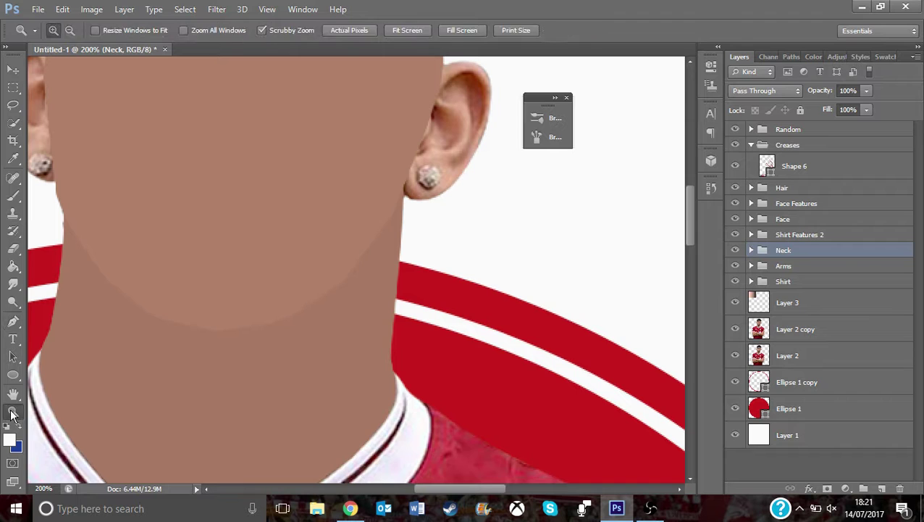
pyautogui.click(144, 120)
pyautogui.click(144, 120)
pyautogui.click(144, 120)
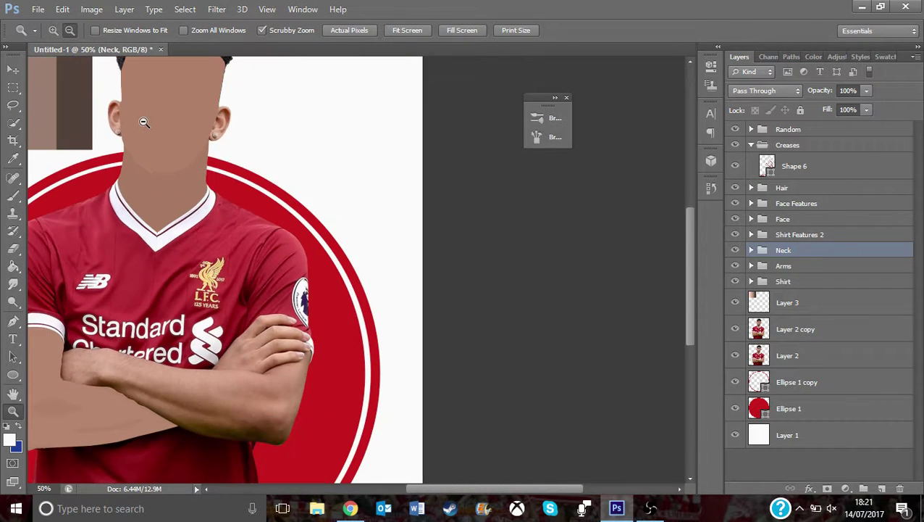
pyautogui.click(144, 120)
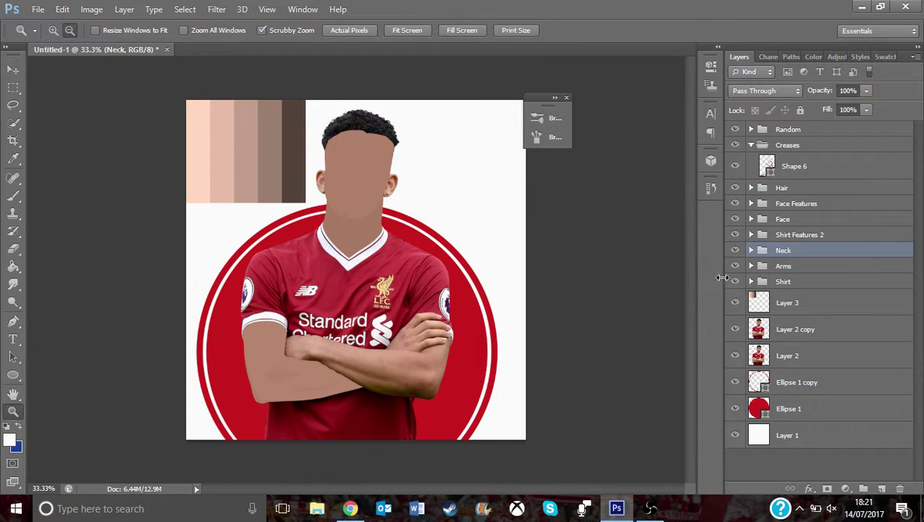
pyautogui.click(772, 328)
pyautogui.press('v')
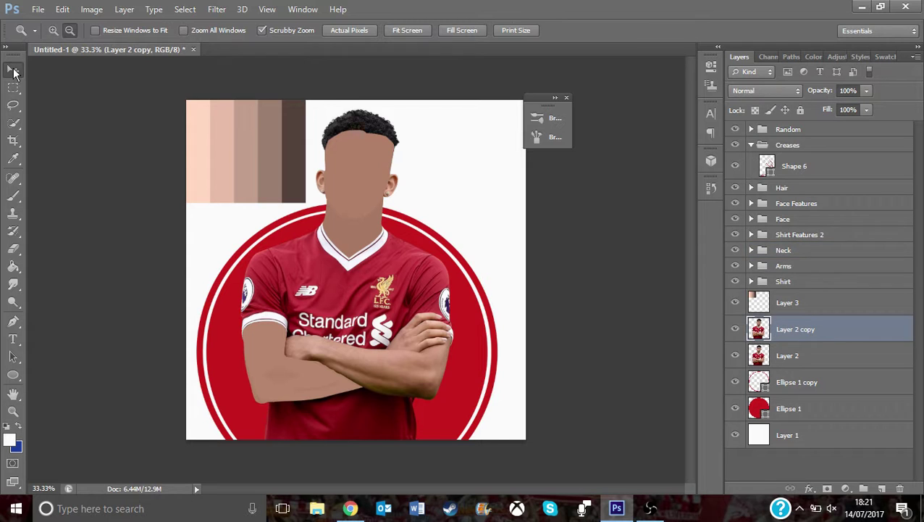
pyautogui.click(735, 250)
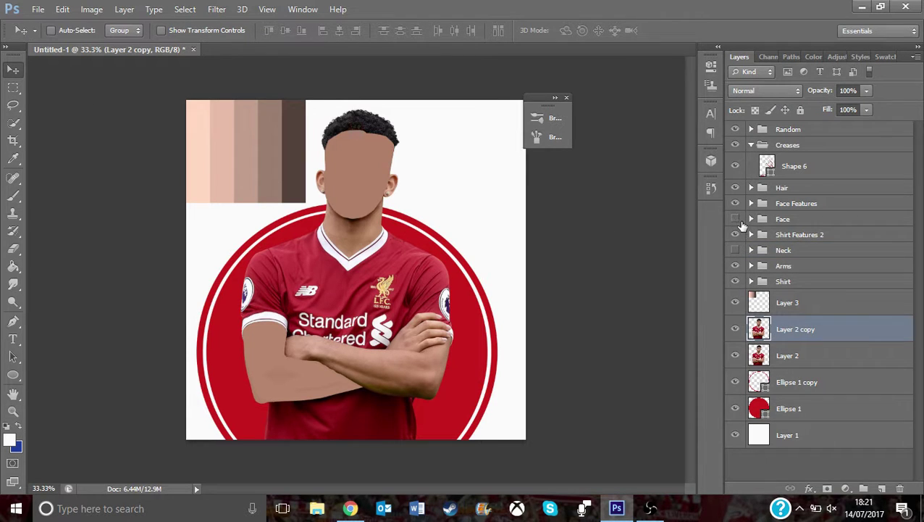
pyautogui.click(735, 219)
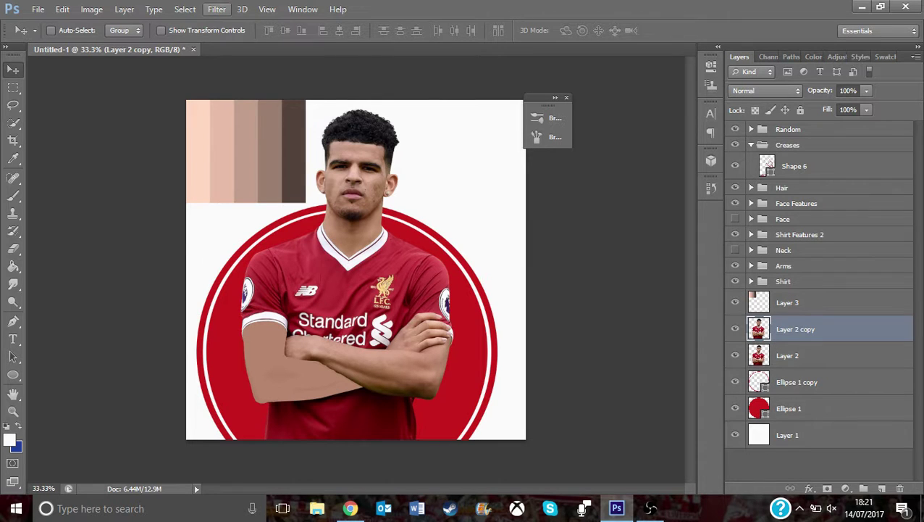
# - Apply a Surface Blur with a radius of 10 pixels and a threshold of 15 levels to Layer 2 copy
pyautogui.click(217, 8)
pyautogui.moveTo(250, 95)
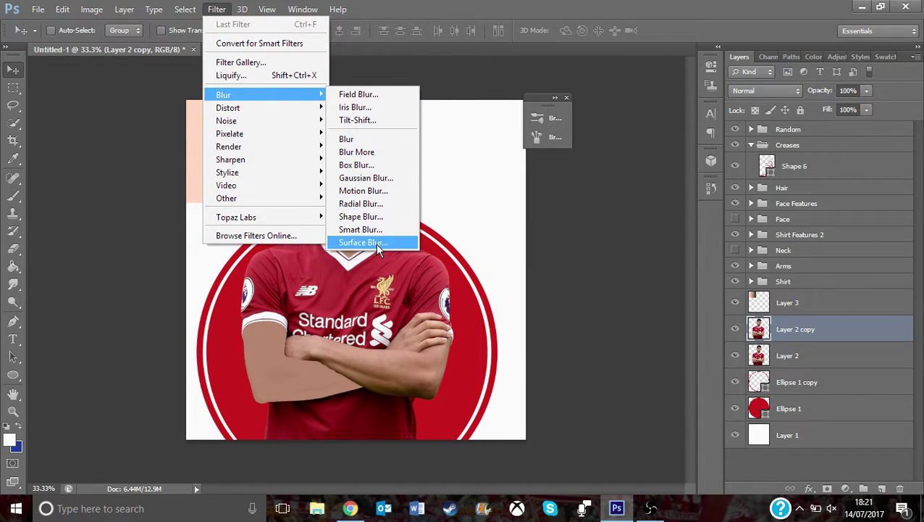
pyautogui.click(363, 242)
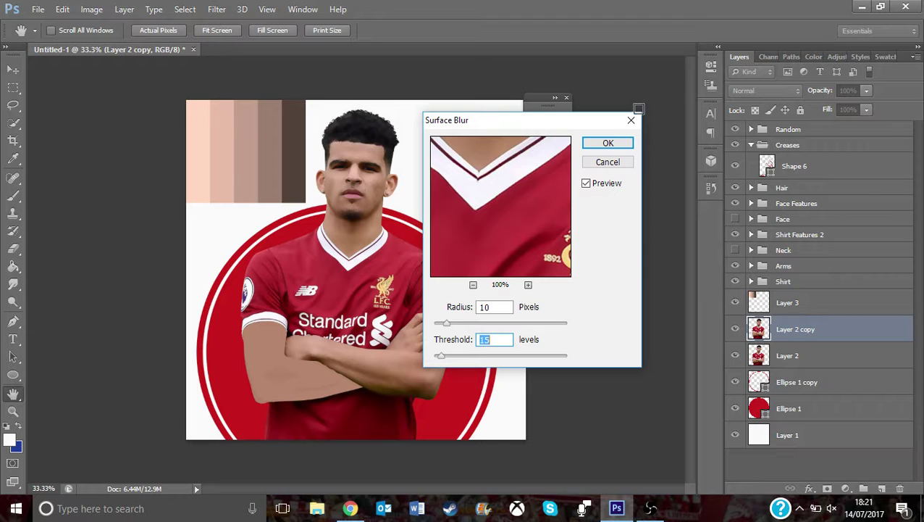
pyautogui.click(612, 142)
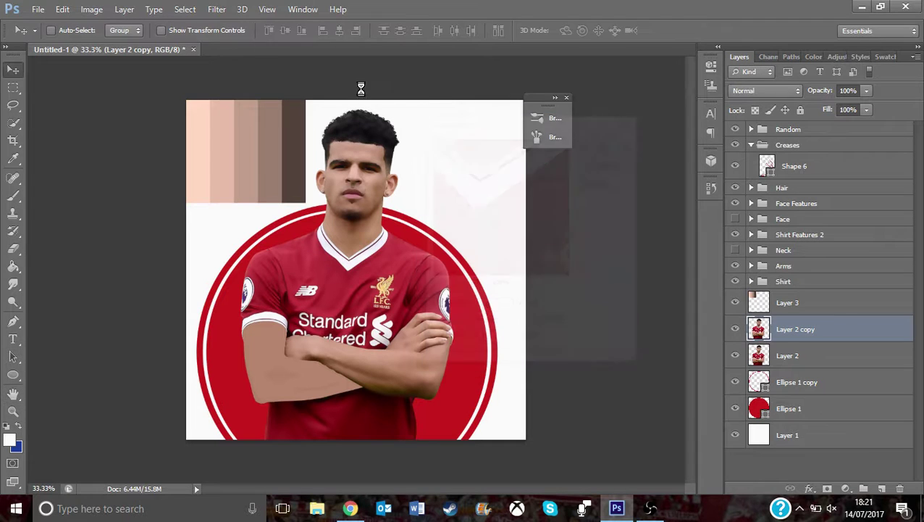
# - In the Filter Gallery, preview Cutout with edge fidelity 3, but apply Film Grain with grain 0, highlight area 0 and intensity 10
pyautogui.click(219, 9)
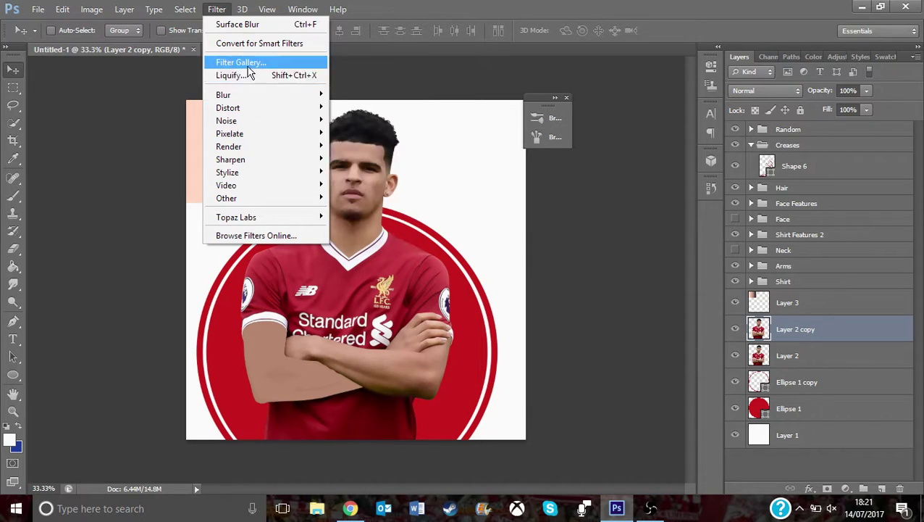
pyautogui.press('Escape')
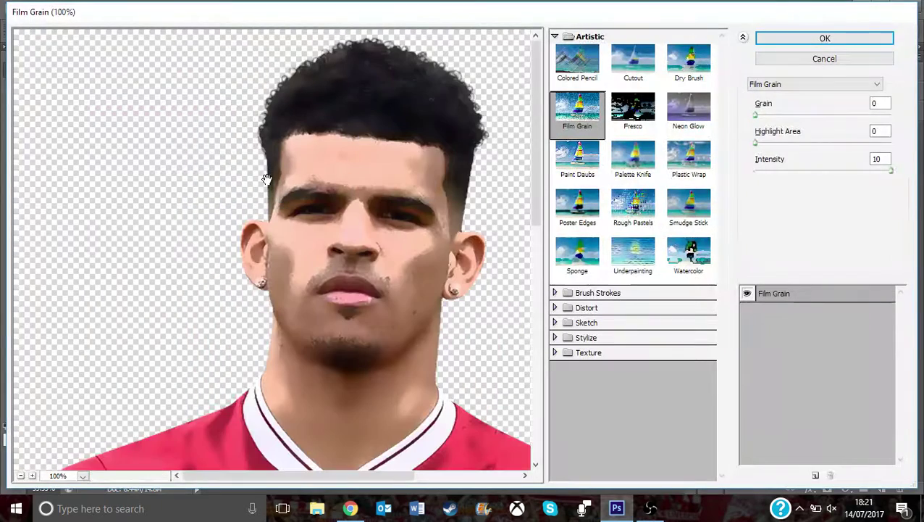
pyautogui.click(625, 86)
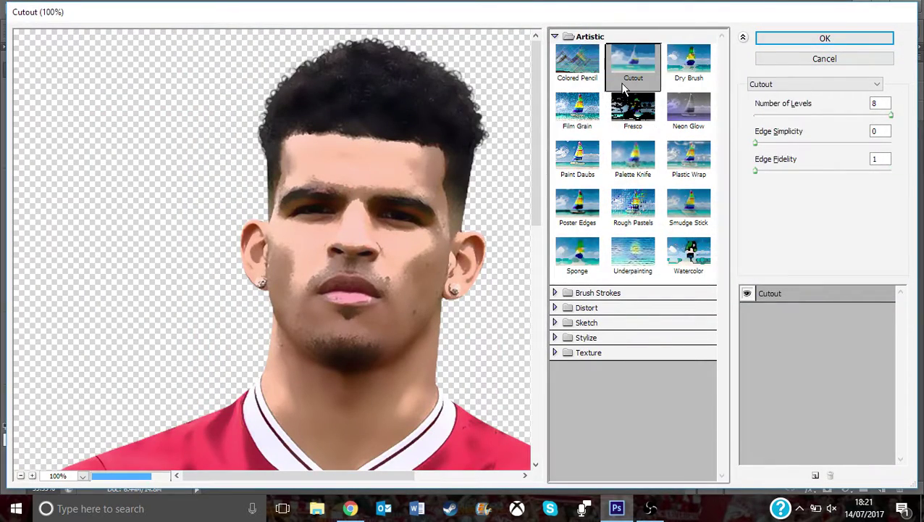
pyautogui.click(578, 116)
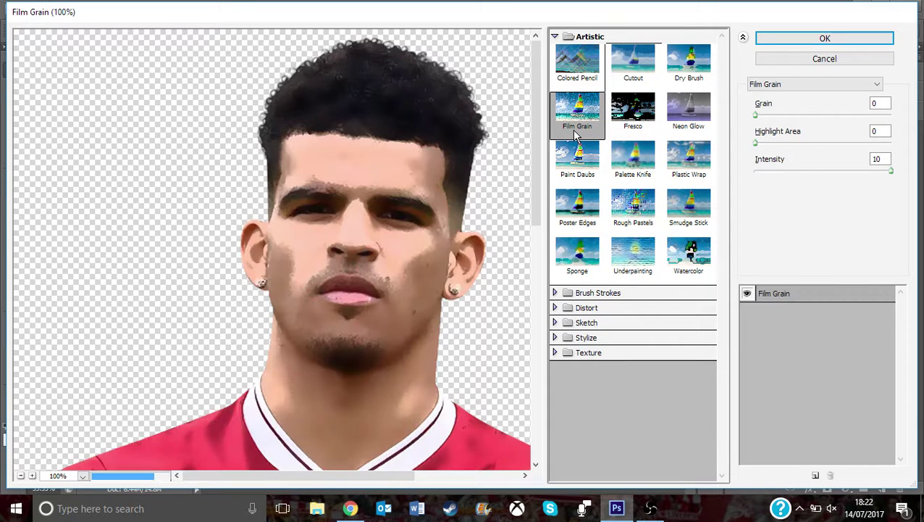
pyautogui.click(638, 79)
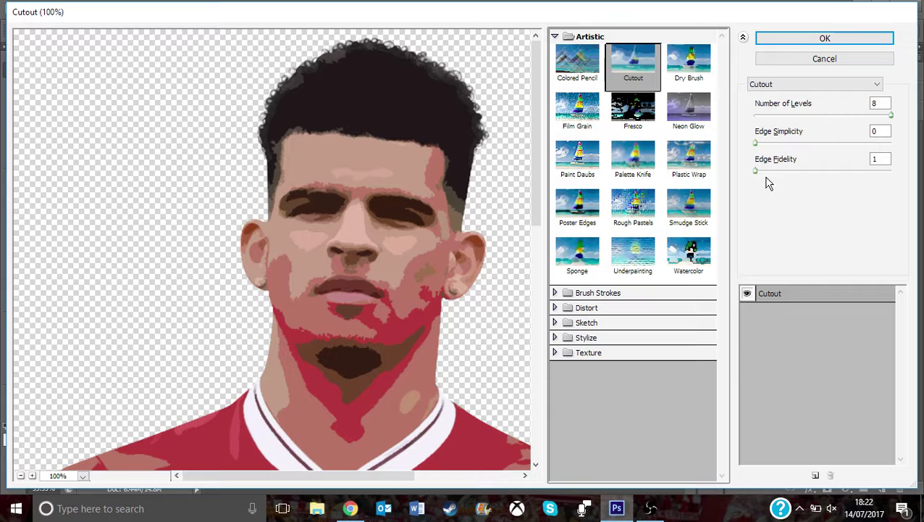
pyautogui.moveTo(755, 171); pyautogui.dragTo(893, 172)
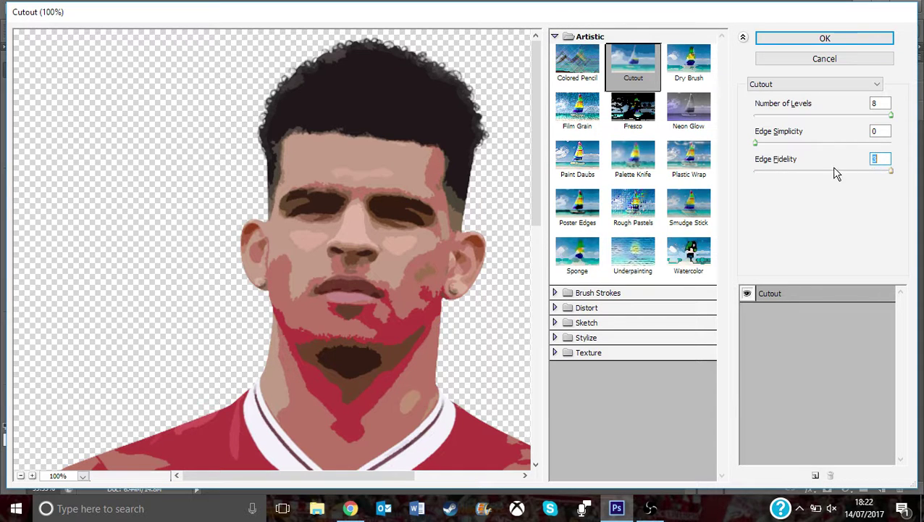
pyautogui.click(590, 125)
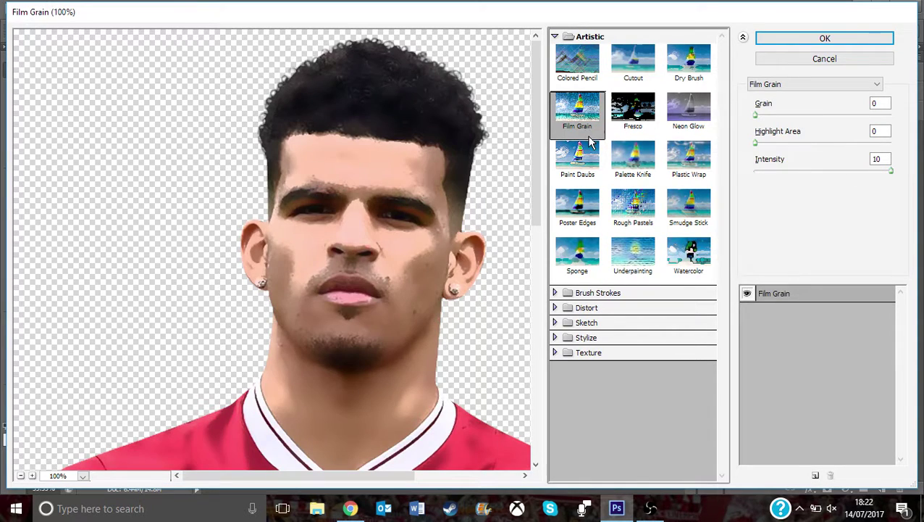
pyautogui.click(852, 39)
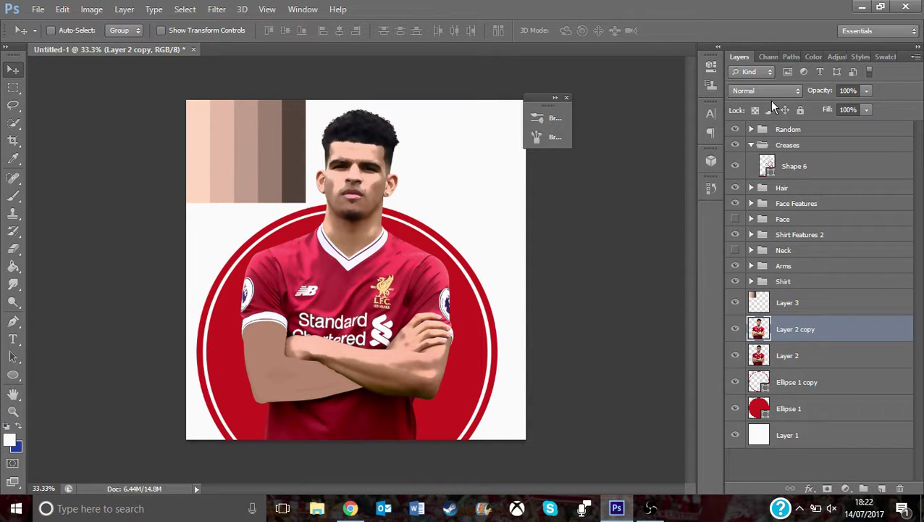
# - Set Layer 2 copy's blend mode to Multiply and move it into the Creases group above Shape 6
pyautogui.click(767, 92)
pyautogui.click(755, 148)
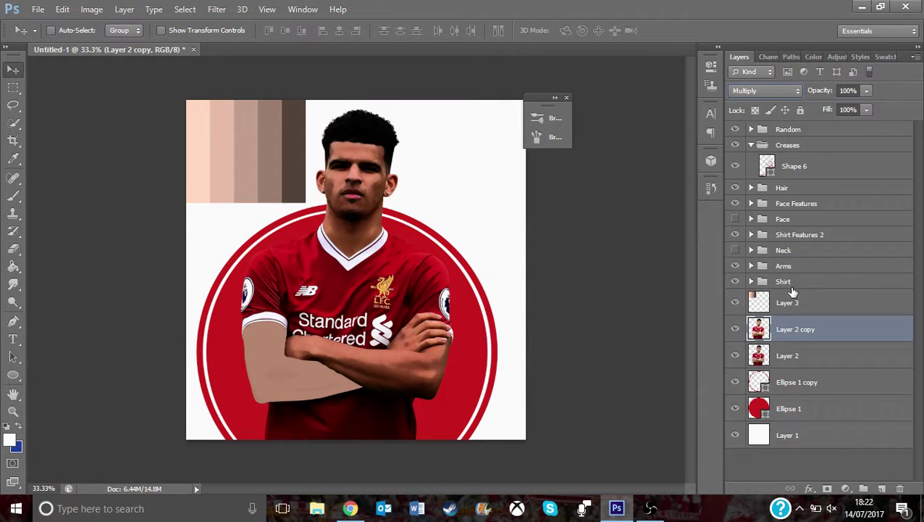
pyautogui.moveTo(803, 330); pyautogui.dragTo(765, 163)
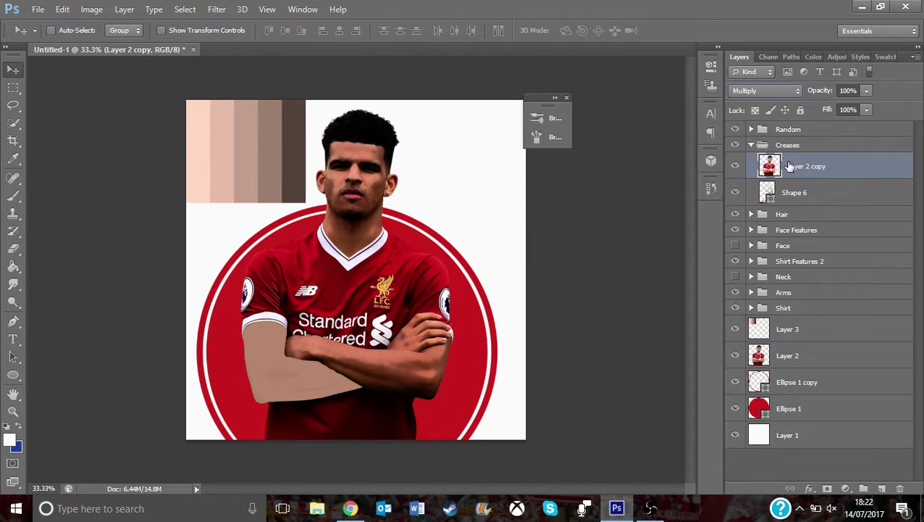
# - Show the Face and Neck groups again beneath the photo copy
pyautogui.click(735, 245)
pyautogui.click(735, 276)
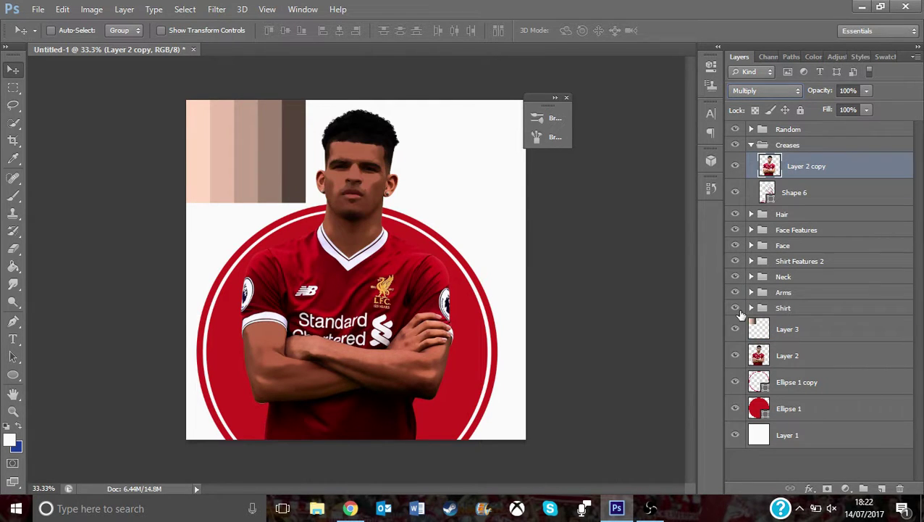
pyautogui.click(735, 355)
# - Lower Layer 2 copy's opacity to 75% and move it out of the Creases group, above the Random group
pyautogui.click(868, 91)
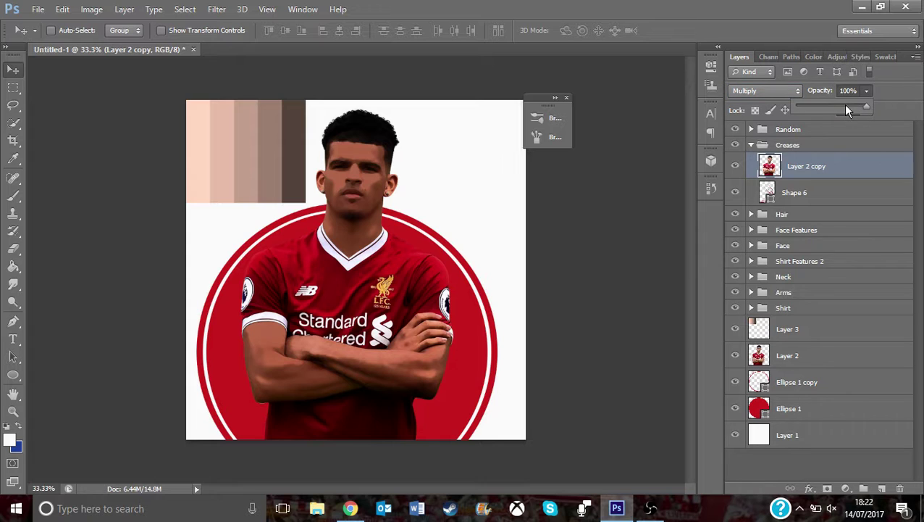
pyautogui.moveTo(818, 106); pyautogui.dragTo(854, 115)
pyautogui.moveTo(823, 165); pyautogui.dragTo(797, 128)
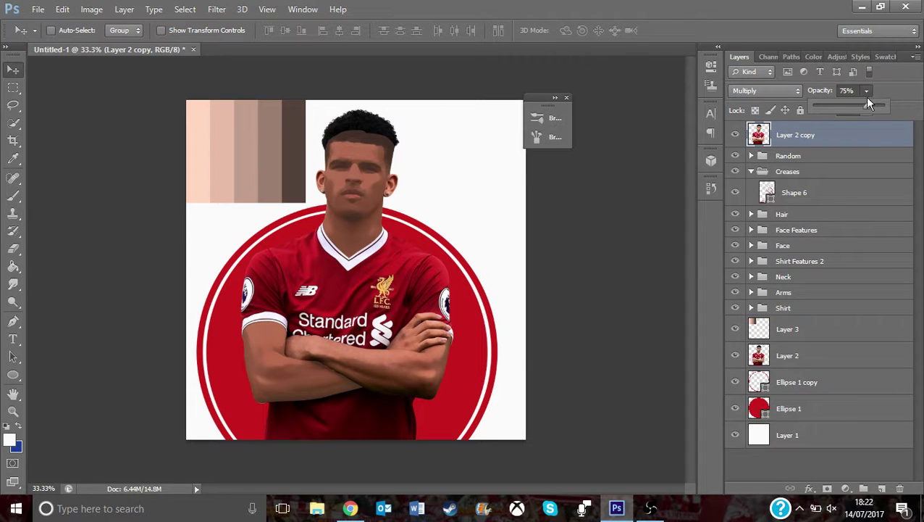
# - Set Layer 2 copy's opacity back to 100%
pyautogui.click(866, 91)
pyautogui.moveTo(867, 107); pyautogui.dragTo(884, 107)
pyautogui.click(807, 145)
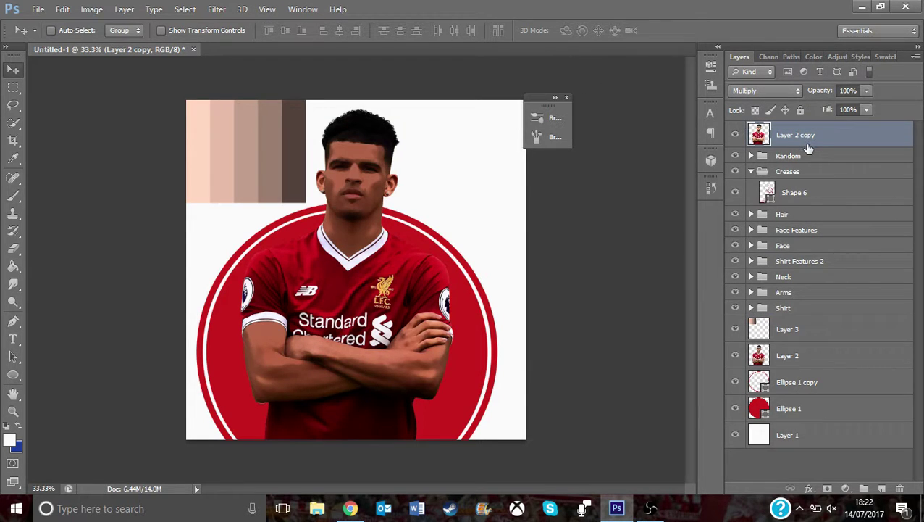
# - Try the Screen blend mode on Layer 2 copy
pyautogui.click(777, 90)
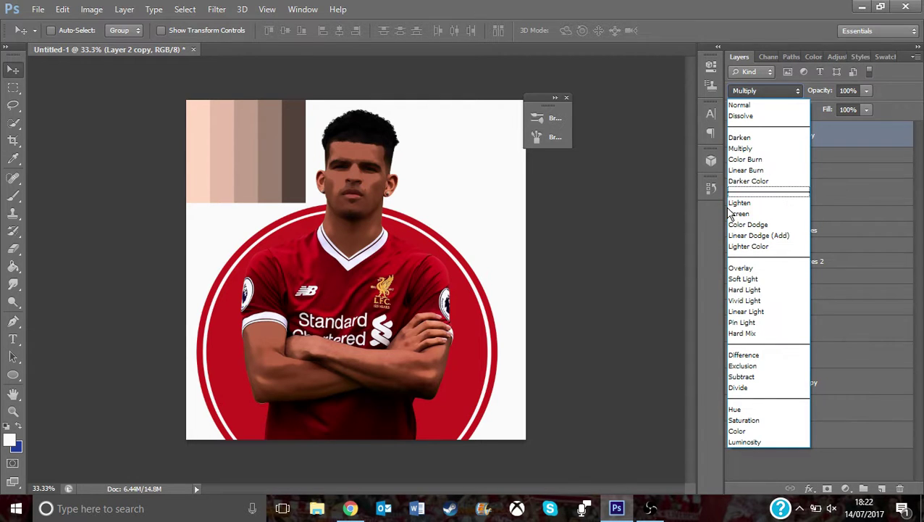
pyautogui.click(743, 205)
pyautogui.click(756, 109)
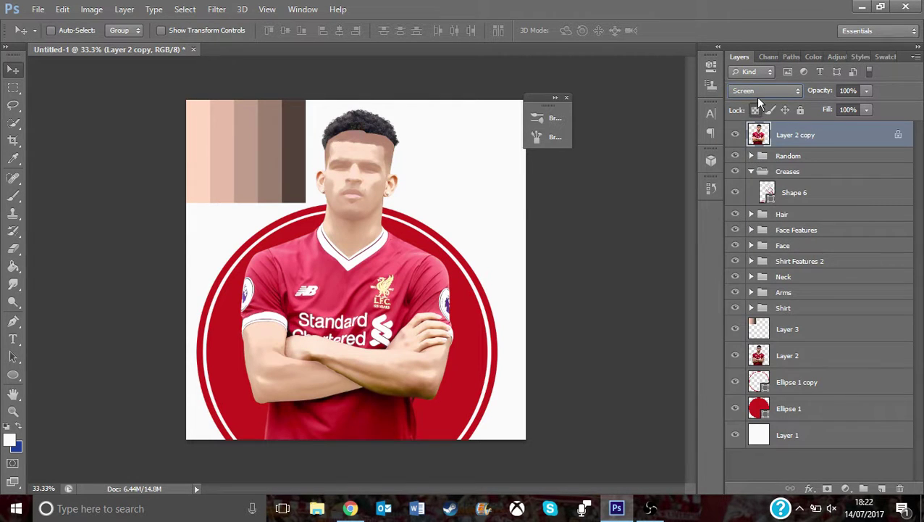
# - Set Layer 2 copy's blend mode to Soft Light
pyautogui.click(757, 92)
pyautogui.click(756, 281)
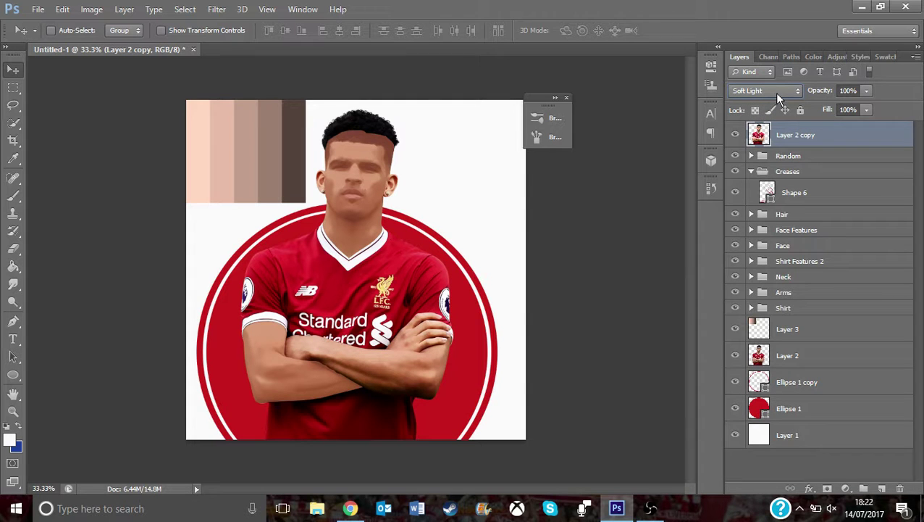
pyautogui.click(775, 94)
pyautogui.click(775, 94)
pyautogui.moveTo(478, 306)
pyautogui.mouseDown()
pyautogui.moveTo(358, 135)
pyautogui.moveTo(402, 155)
pyautogui.moveTo(481, 244)
pyautogui.moveTo(478, 234)
pyautogui.moveTo(487, 289)
pyautogui.moveTo(478, 302)
pyautogui.mouseUp()
pyautogui.click(62, 8)
pyautogui.click(107, 39)
# - Switch to Open Broadcaster Software to bring up the streaming controls
pyautogui.click(650, 507)
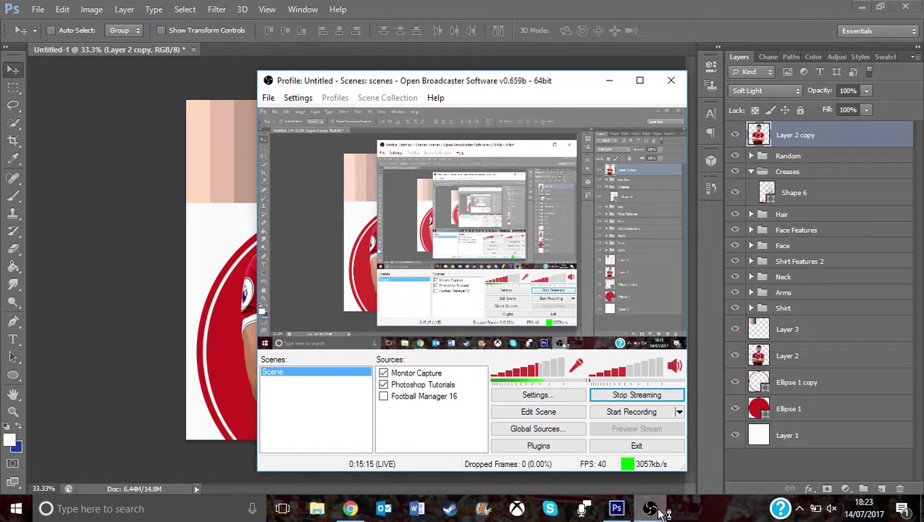